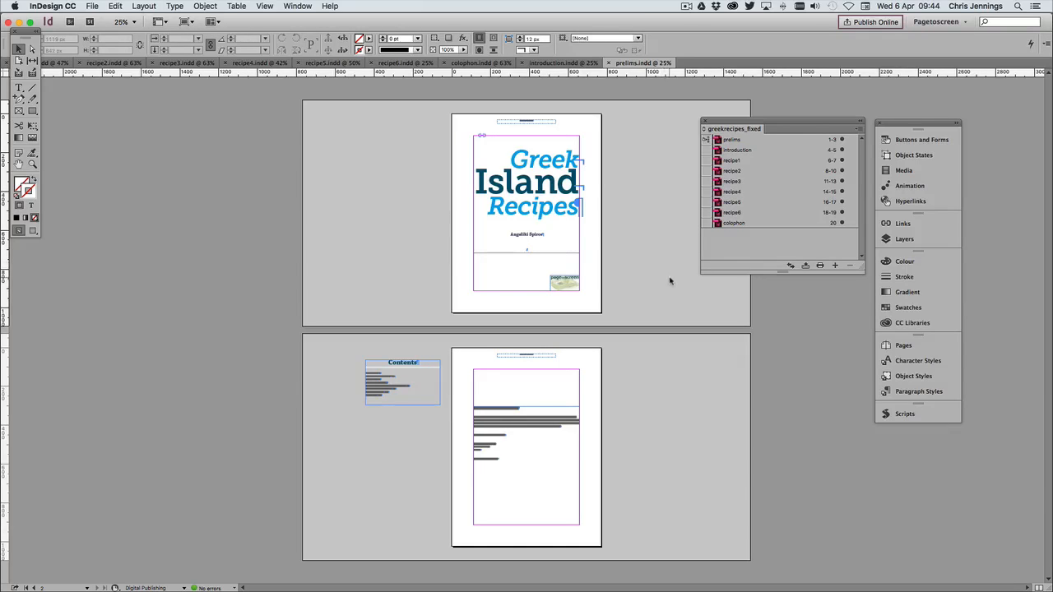
# Open recipe2 from the book and examine its title, photo, ingredients and method pages, keeping the book list clear of the page
pyautogui.doubleClick(732, 170)
pyautogui.scroll(15, 619, 236)
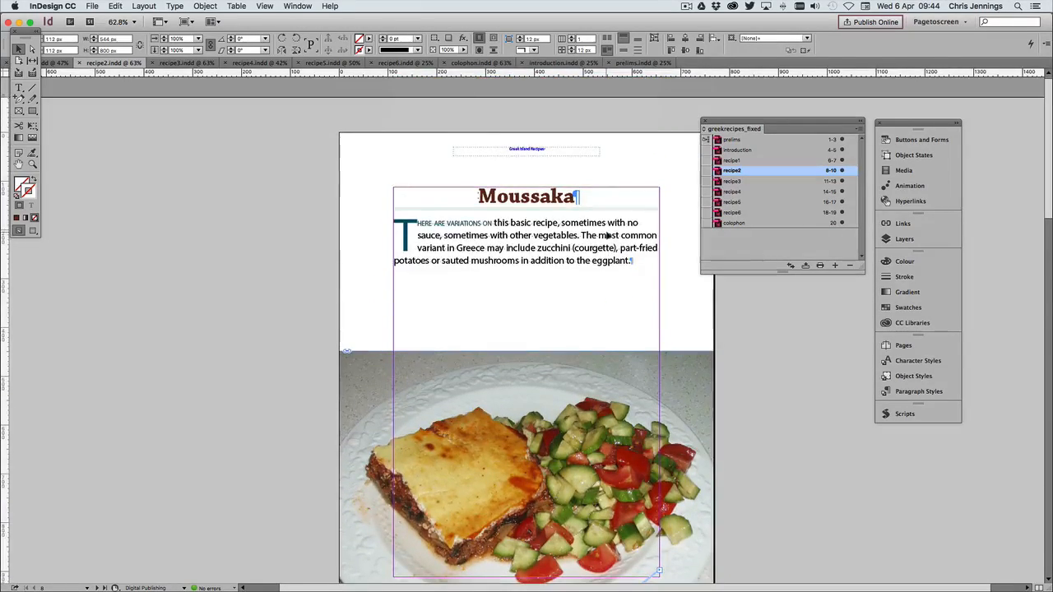
pyautogui.scroll(-15, 606, 236)
pyautogui.scroll(-10, 607, 236)
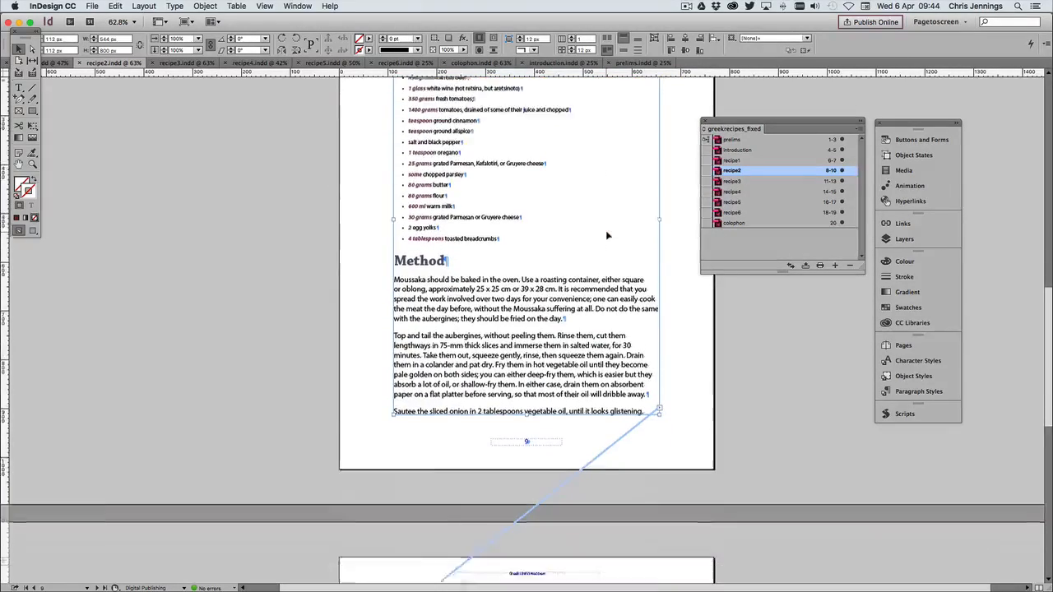
pyautogui.scroll(20, 605, 236)
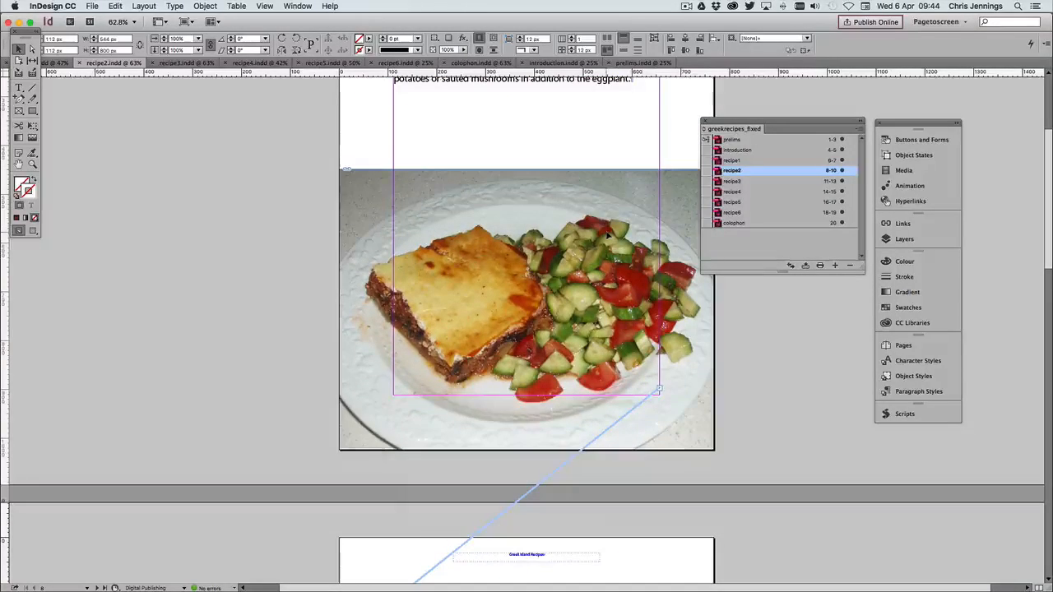
pyautogui.scroll(4, 491, 131)
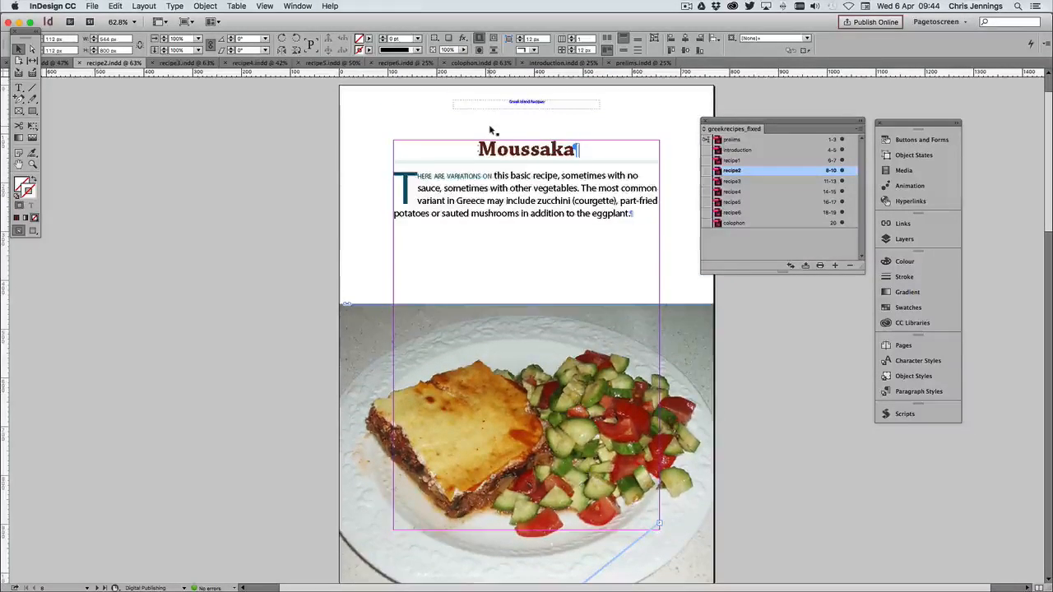
pyautogui.scroll(-3, 491, 130)
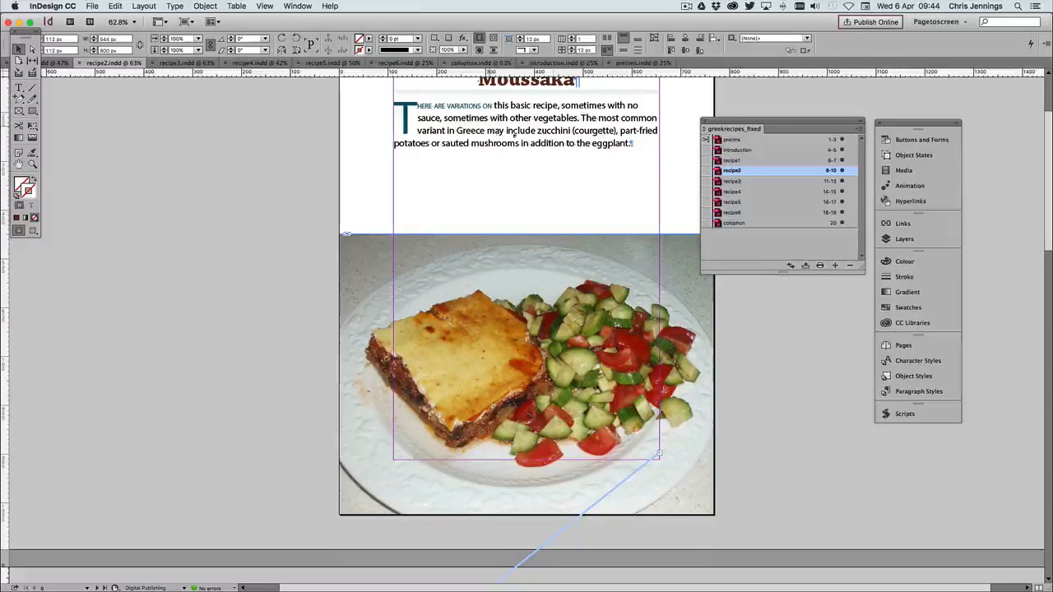
pyautogui.moveTo(750, 125); pyautogui.dragTo(770, 100)
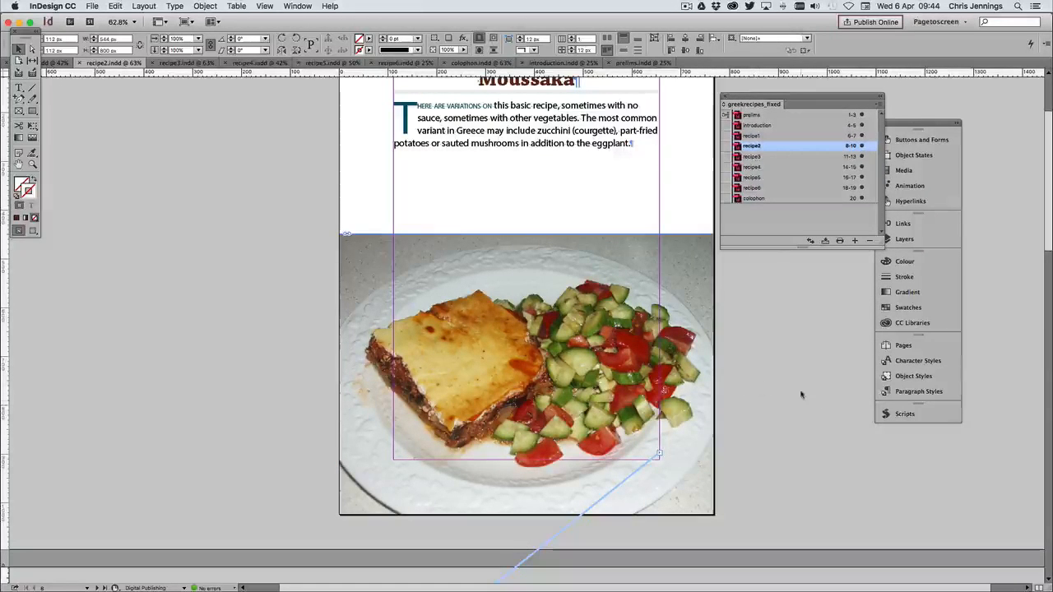
pyautogui.scroll(1, 802, 395)
pyautogui.scroll(-4, 803, 395)
pyautogui.scroll(6, 803, 395)
# Open prelims and recipe4 from the book and inspect the running header above recipe4's title up close
pyautogui.doubleClick(751, 116)
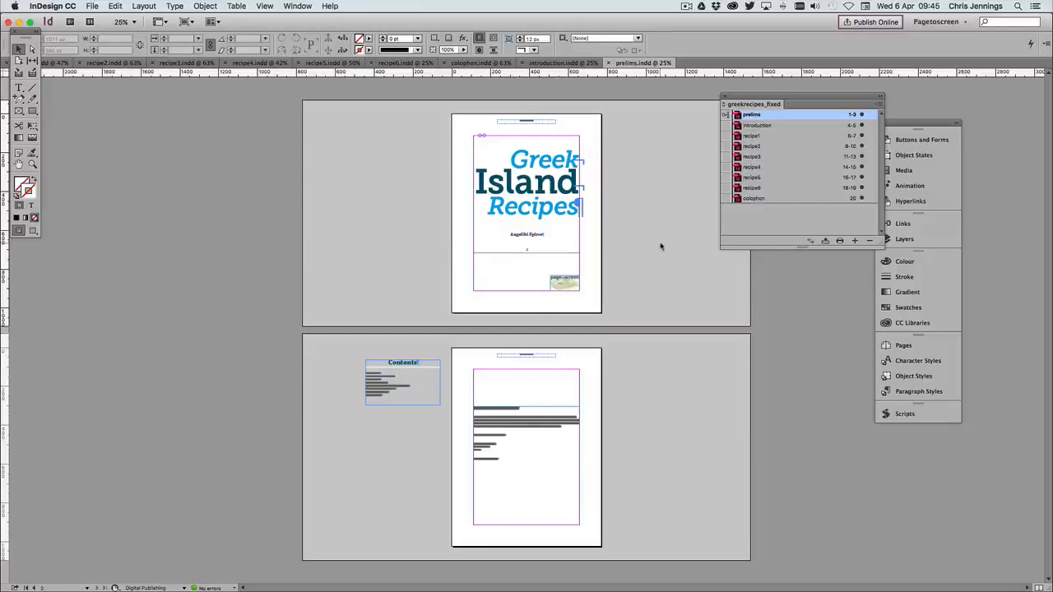
pyautogui.doubleClick(748, 167)
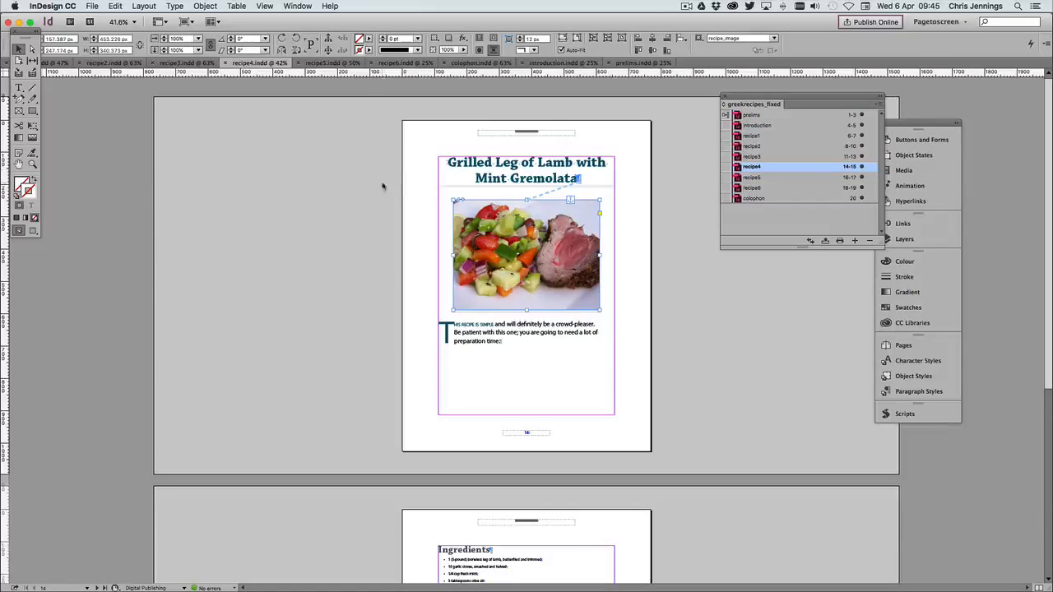
pyautogui.click(32, 164)
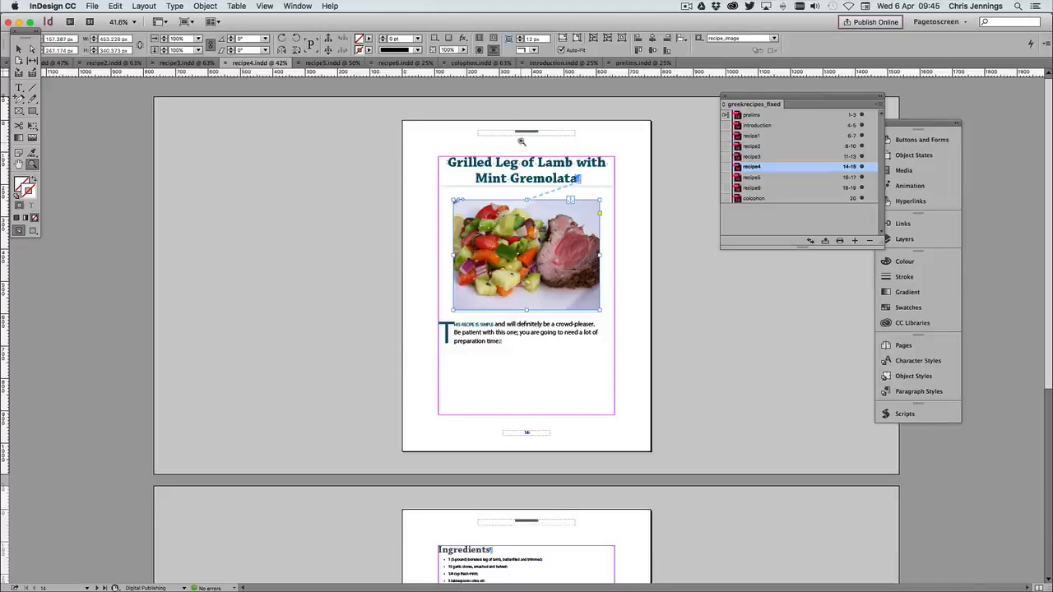
pyautogui.click(530, 141)
pyautogui.click(531, 141)
pyautogui.click(526, 148)
pyautogui.click(509, 215)
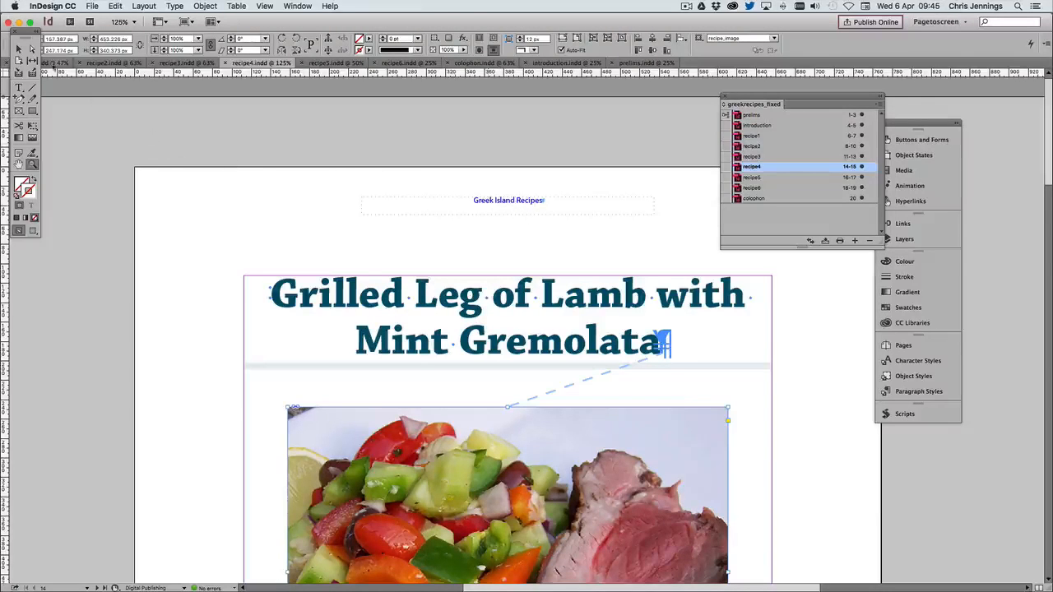
pyautogui.click(19, 49)
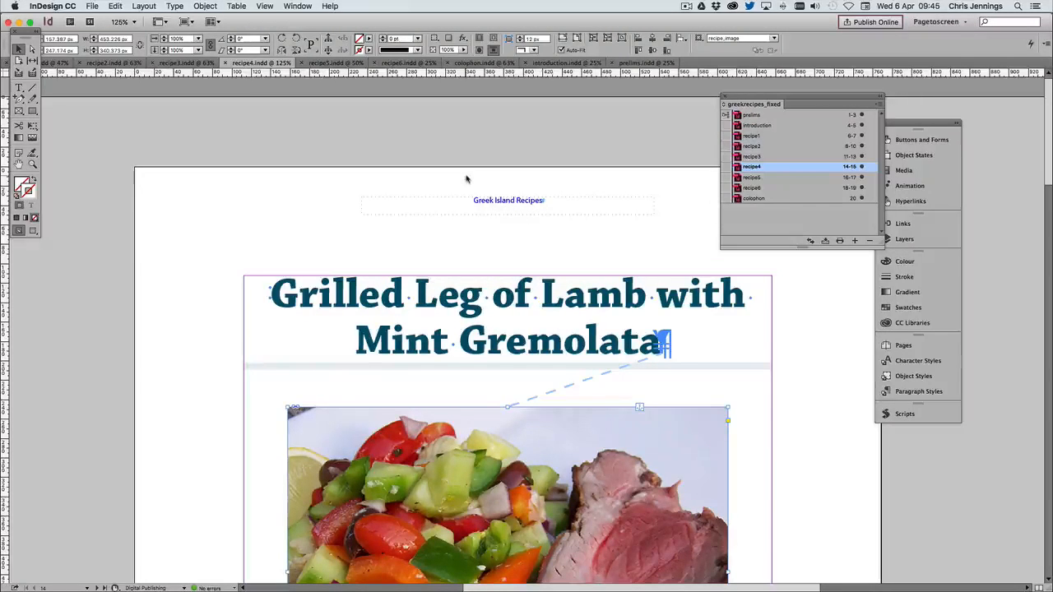
pyautogui.click(33, 164)
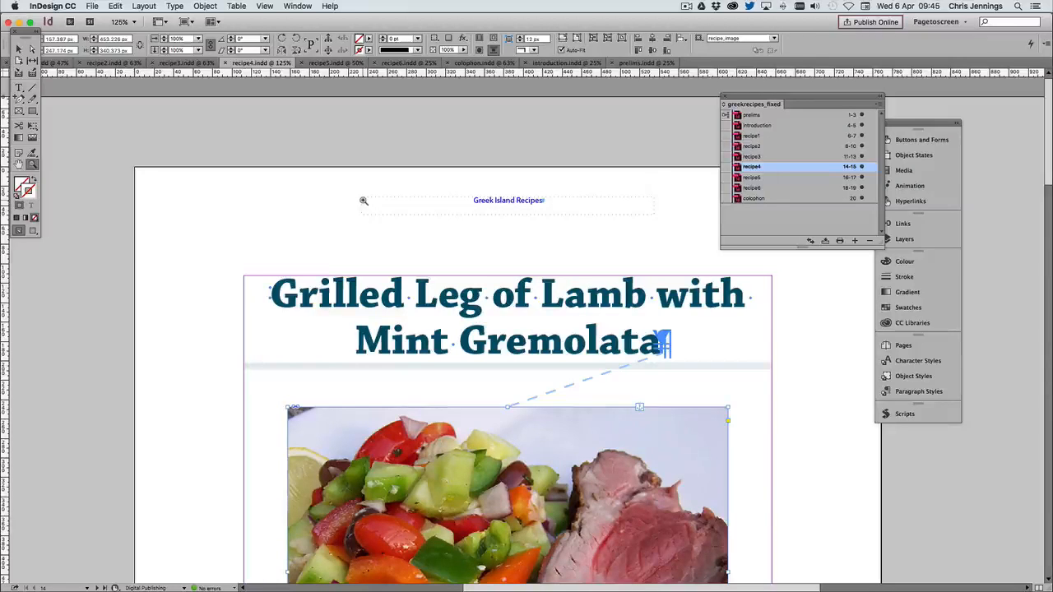
pyautogui.keyDown('alt'); pyautogui.click(392, 205); pyautogui.keyUp('alt')
pyautogui.keyDown('alt'); pyautogui.click(403, 208); pyautogui.keyUp('alt')
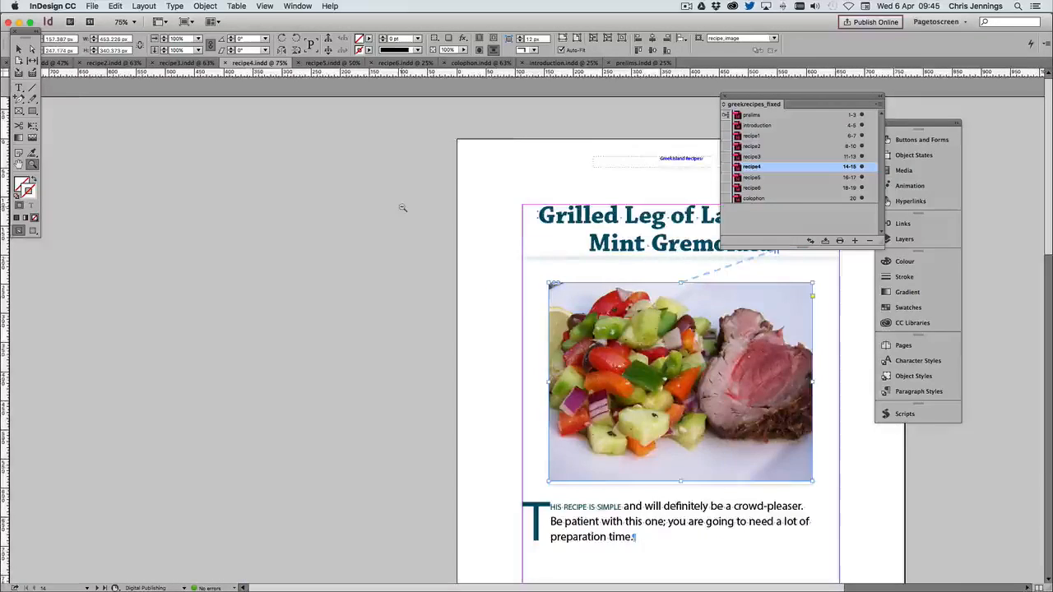
pyautogui.keyDown('alt'); pyautogui.click(402, 207); pyautogui.keyUp('alt')
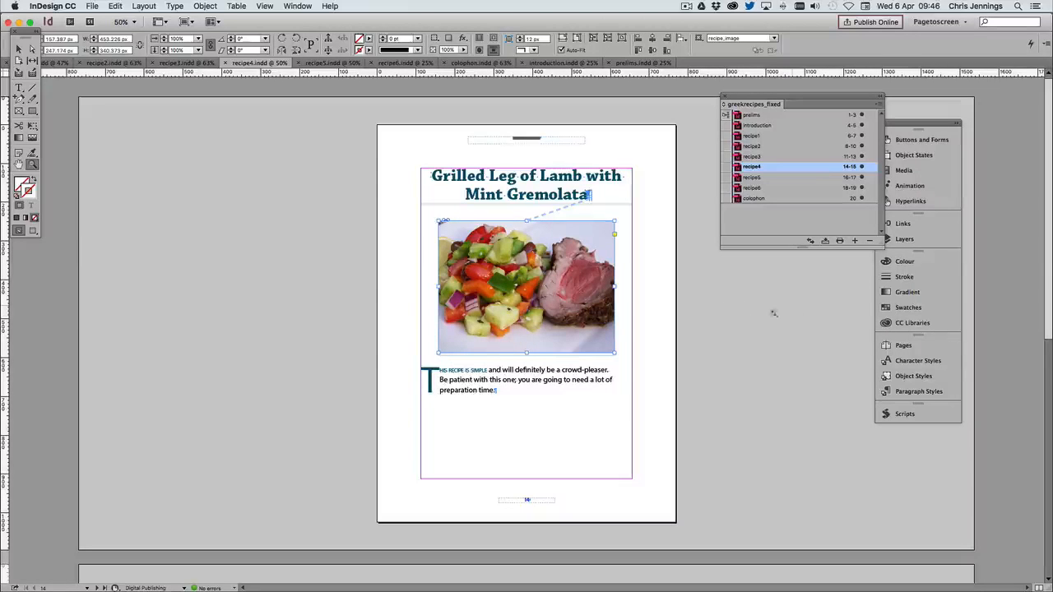
# Open prelims and recipe6 from the book and select the Ingredients and Method text frame in recipe6
pyautogui.doubleClick(761, 115)
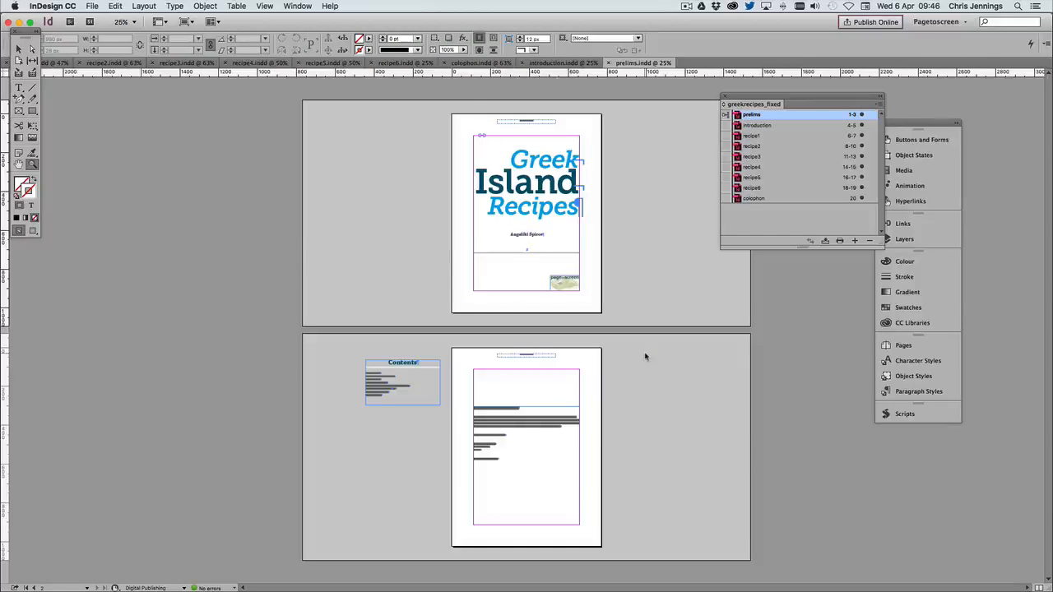
pyautogui.doubleClick(751, 188)
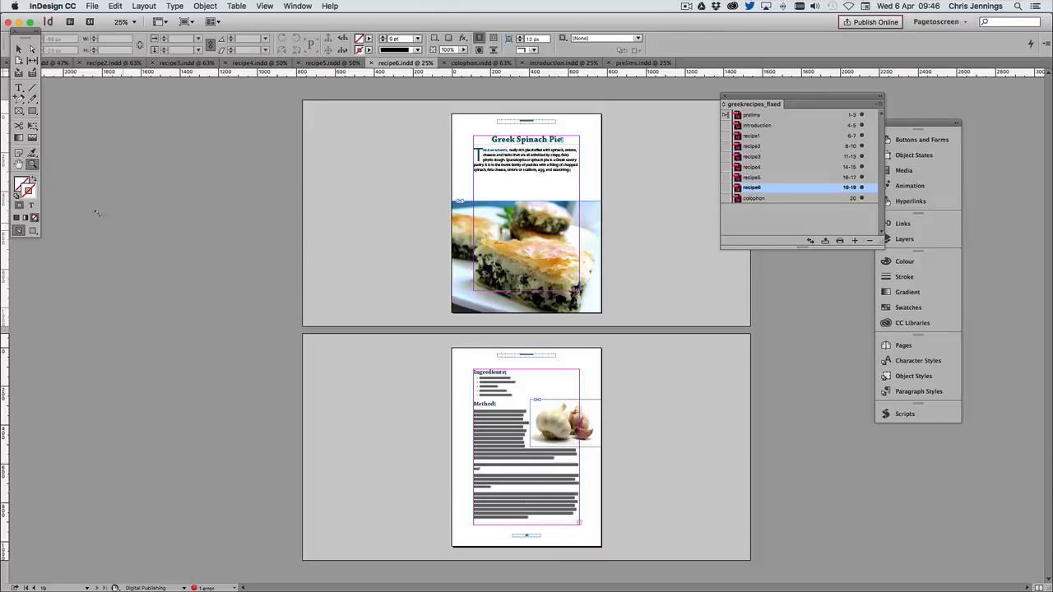
pyautogui.click(18, 48)
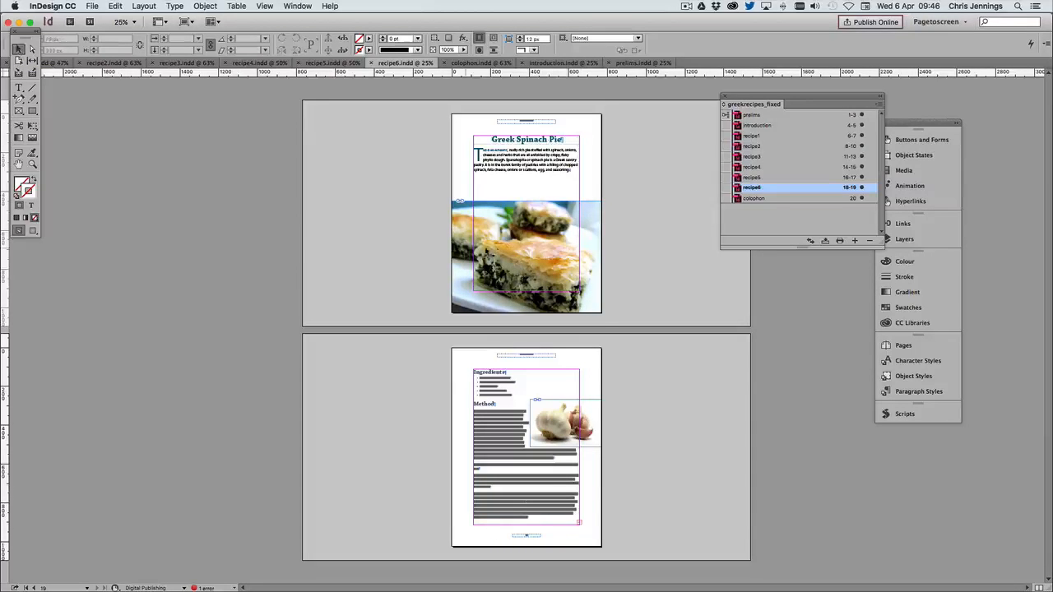
pyautogui.click(534, 482)
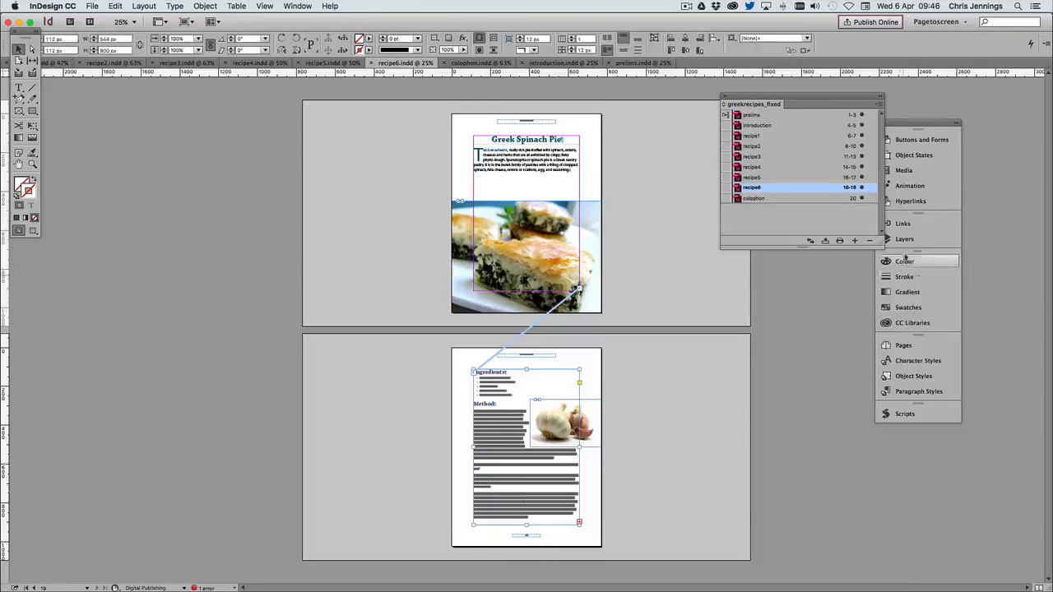
# Add a page after recipe6's last page and flow the overset recipe text into its margins
pyautogui.click(886, 346)
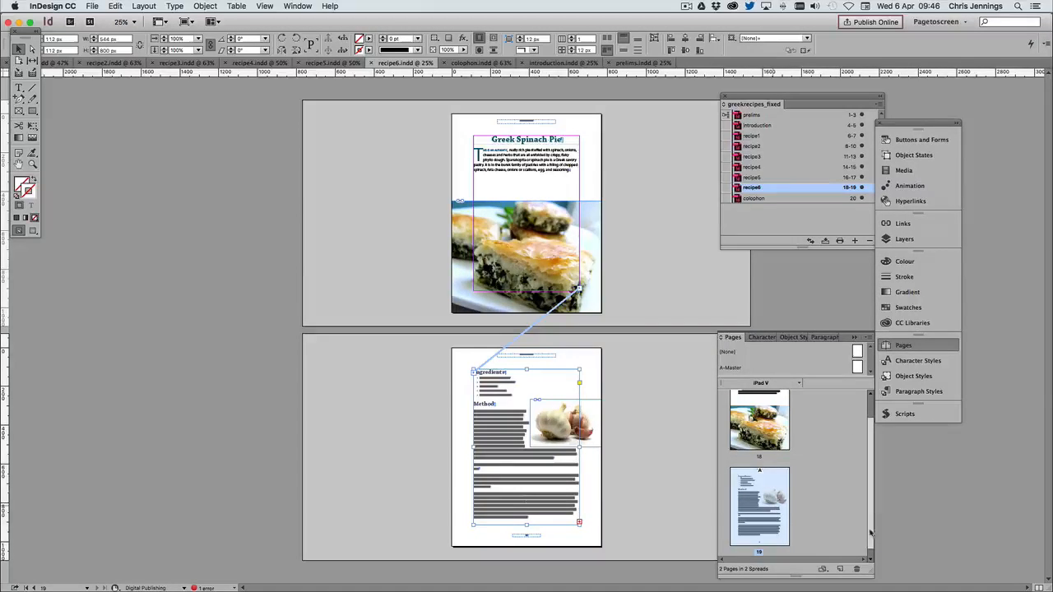
pyautogui.click(840, 569)
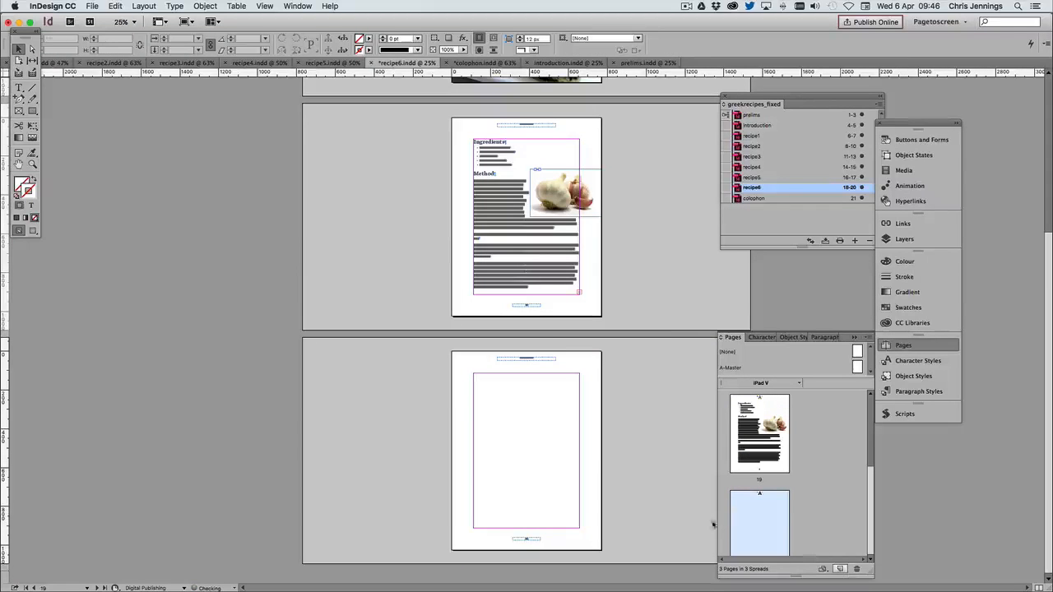
pyautogui.click(580, 294)
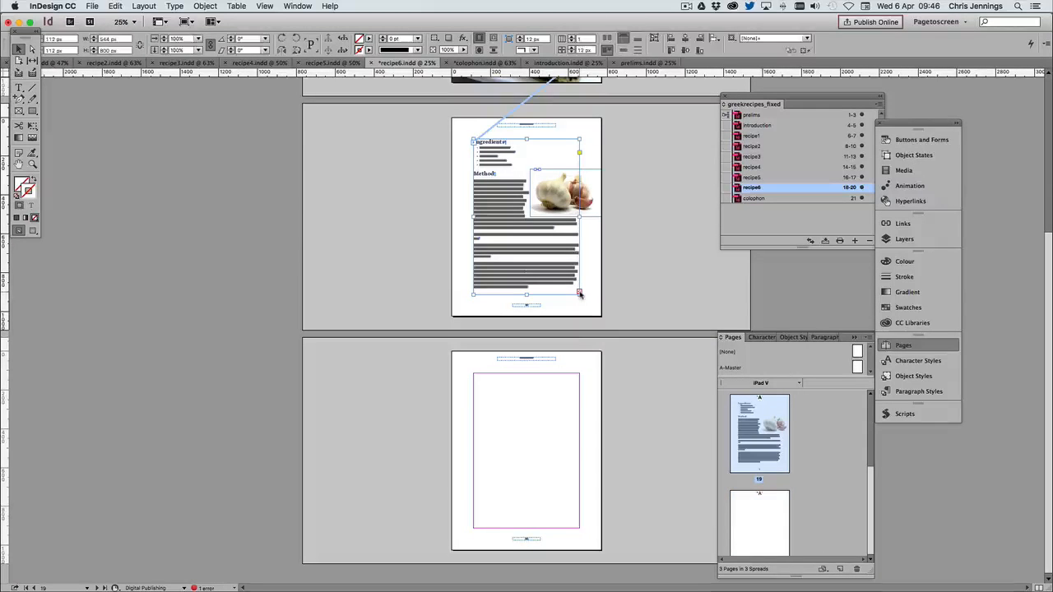
pyautogui.click(475, 376)
pyautogui.click(476, 376)
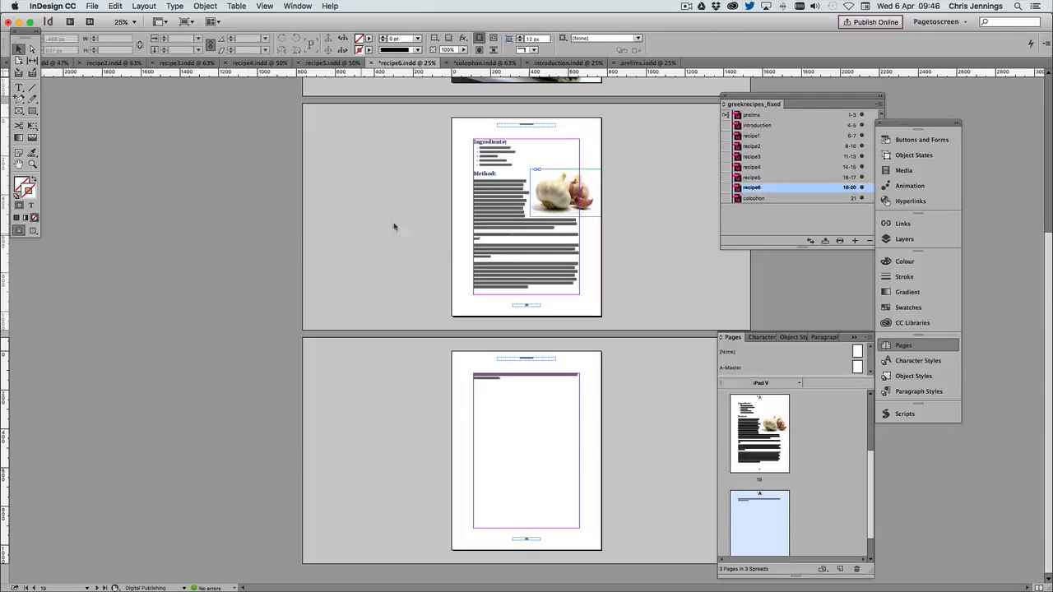
# Scale the garlic image on page 19 down to 312 × 208 px and move it beside the Ingredients list at X 456, Y 112 px
pyautogui.scroll(1, 395, 206)
pyautogui.scroll(10, 396, 205)
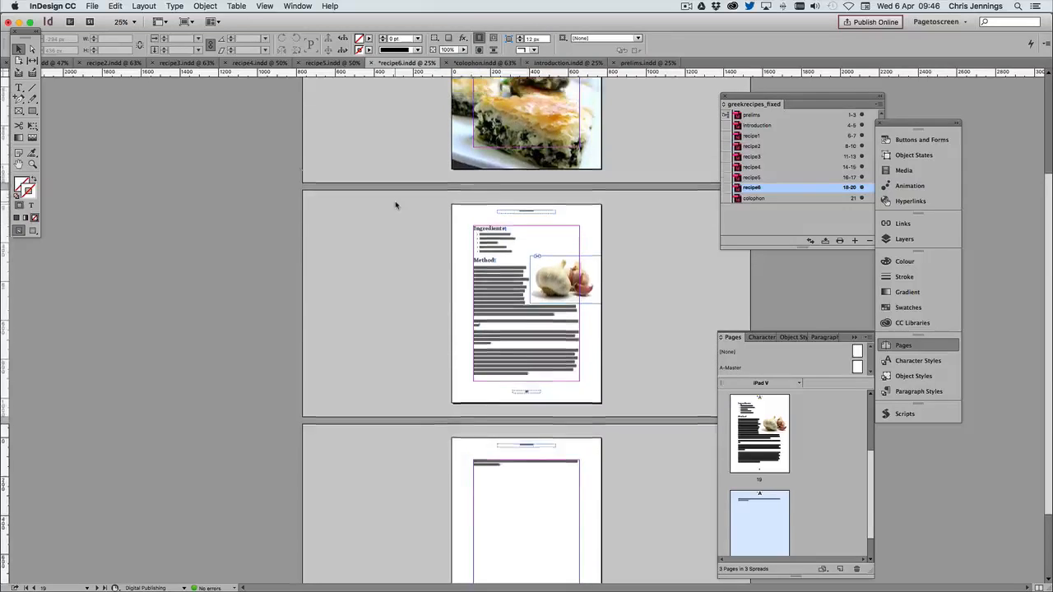
pyautogui.scroll(1, 396, 206)
pyautogui.scroll(-9, 396, 205)
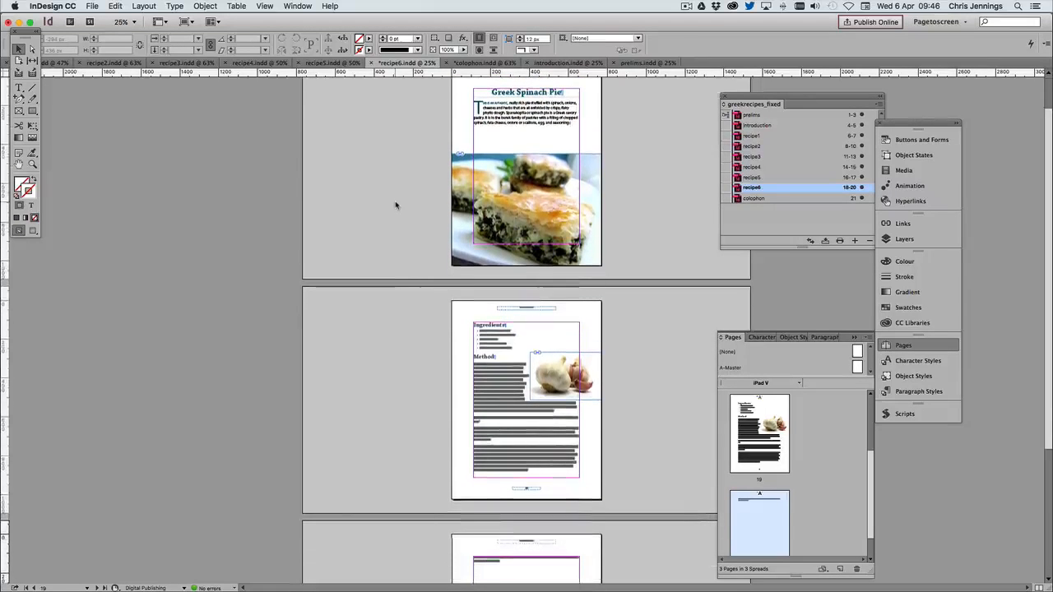
pyautogui.scroll(-10, 395, 206)
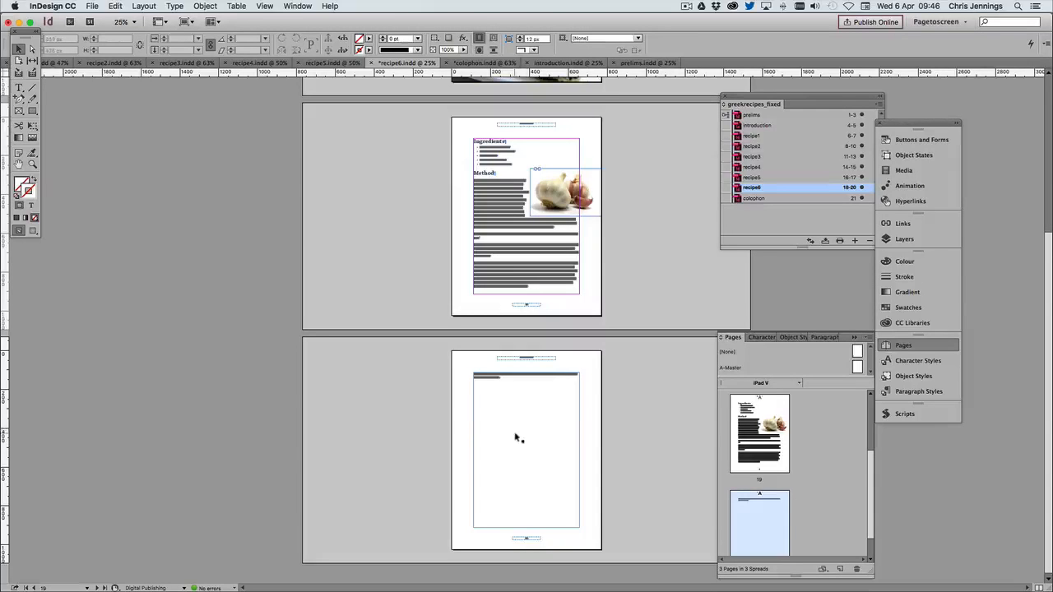
pyautogui.click(545, 179)
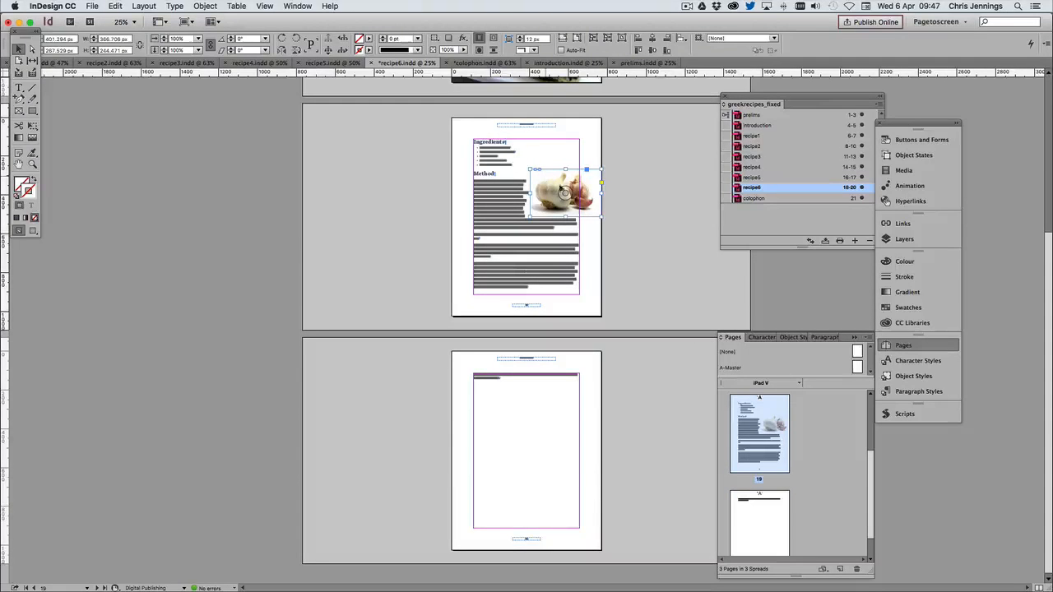
pyautogui.moveTo(529, 215); pyautogui.dragTo(540, 208)
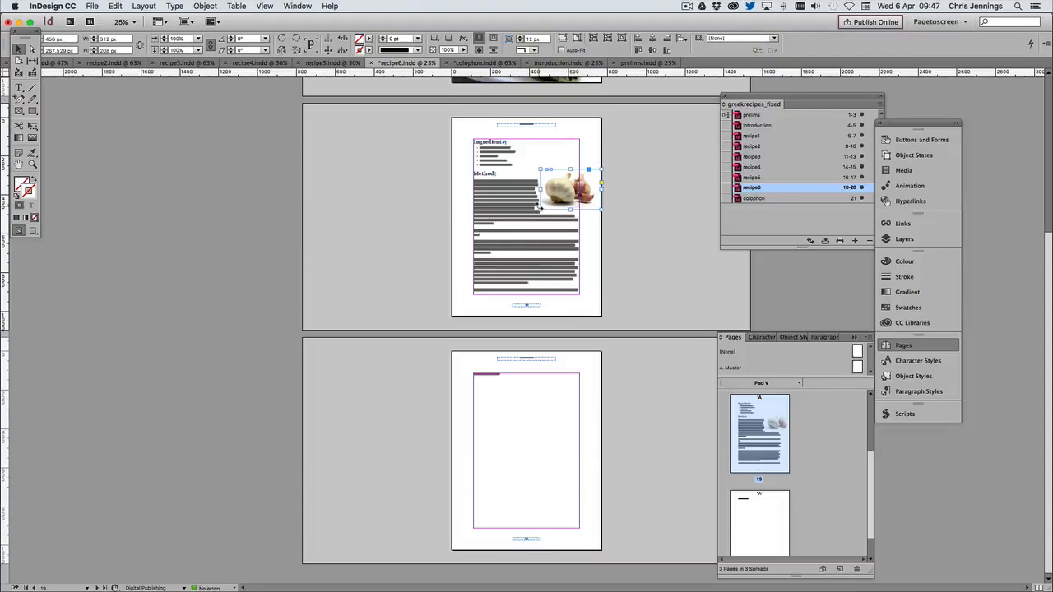
pyautogui.moveTo(553, 183); pyautogui.dragTo(555, 156)
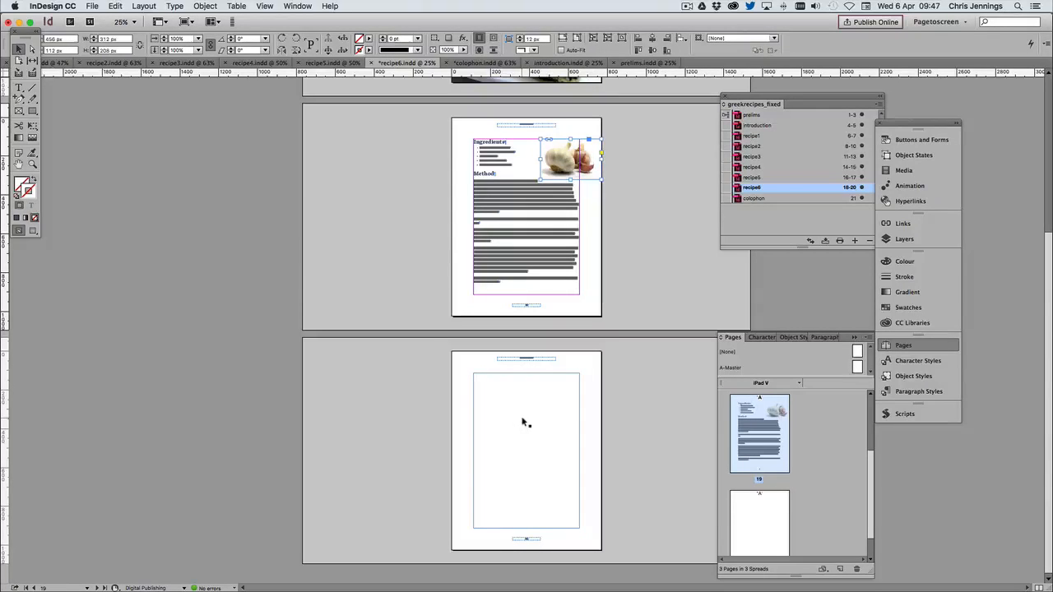
# Delete the empty last page of recipe6
pyautogui.click(746, 516)
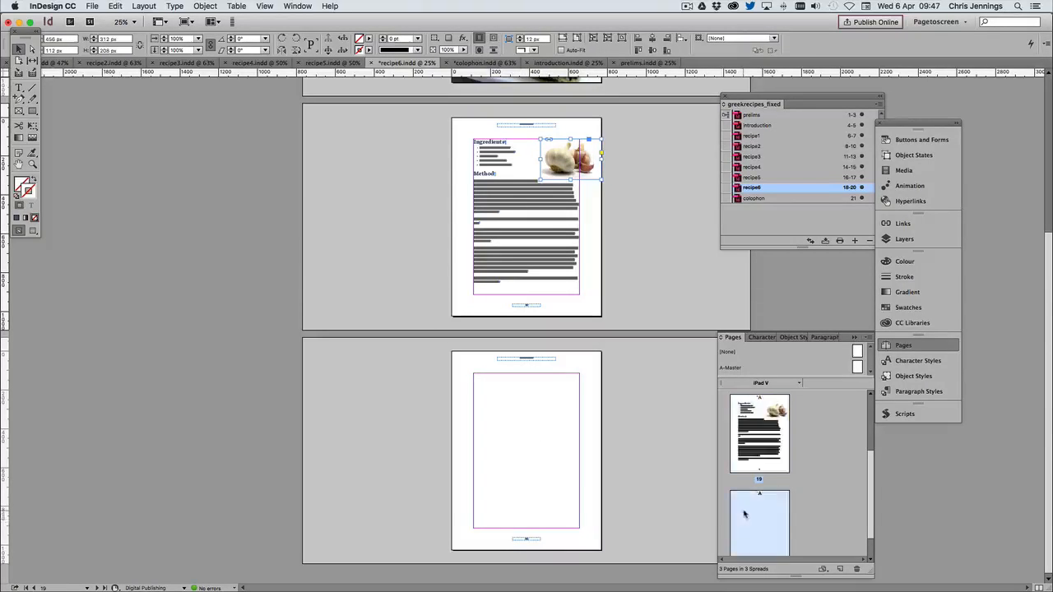
pyautogui.click(858, 569)
pyautogui.click(625, 325)
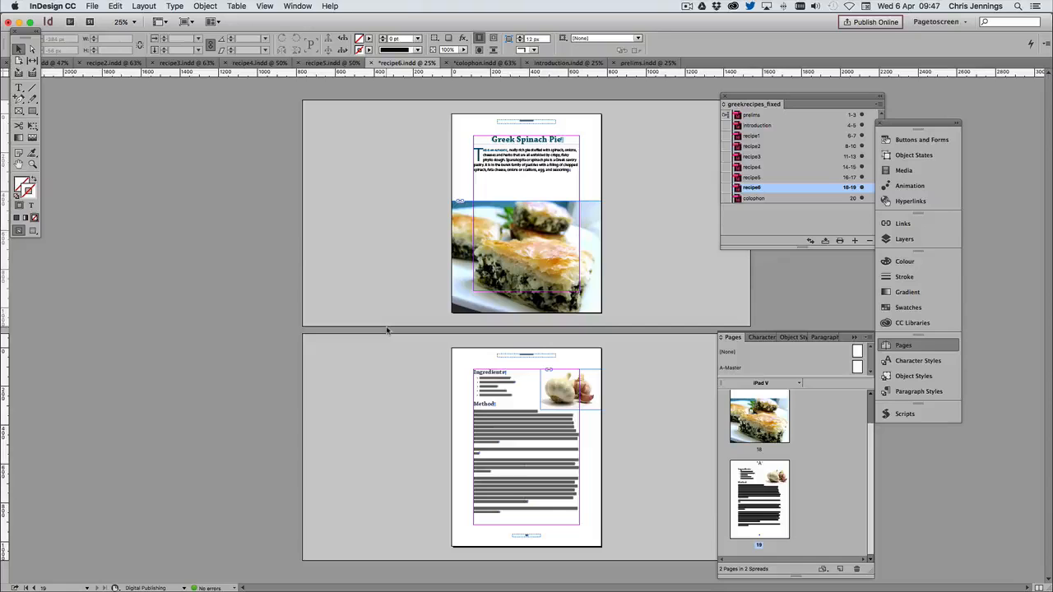
# Open recipe3 from the book and look through the Cheese Pie pages from the title to the last page
pyautogui.doubleClick(753, 158)
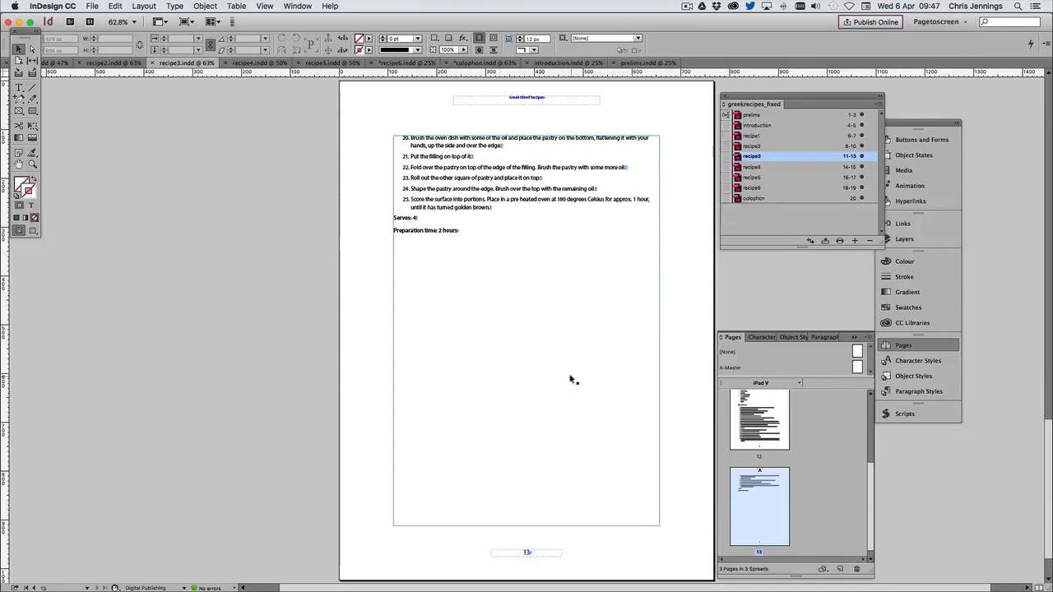
pyautogui.scroll(10, 630, 278)
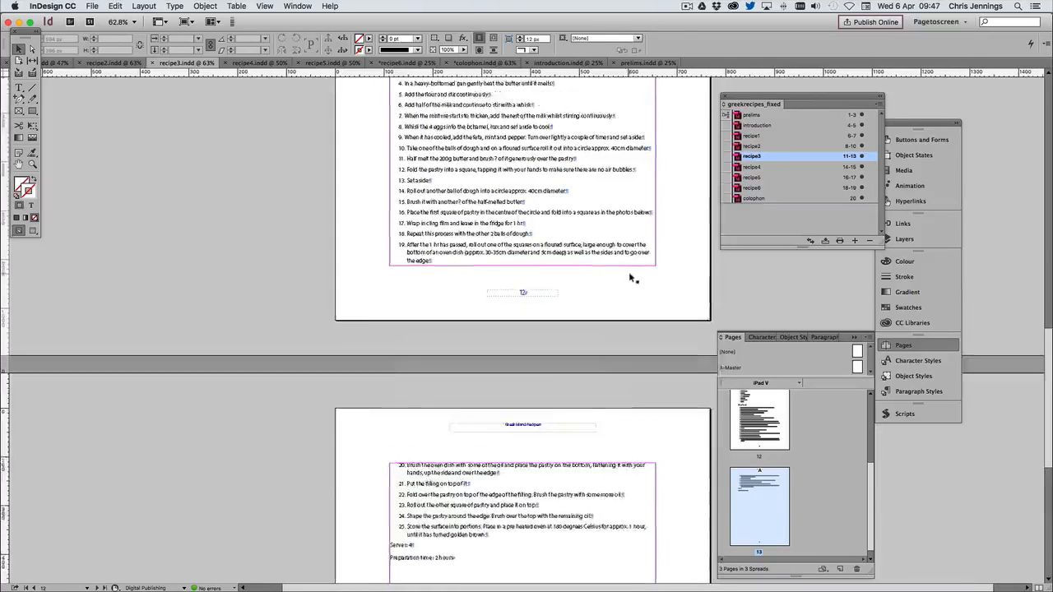
pyautogui.scroll(10, 630, 278)
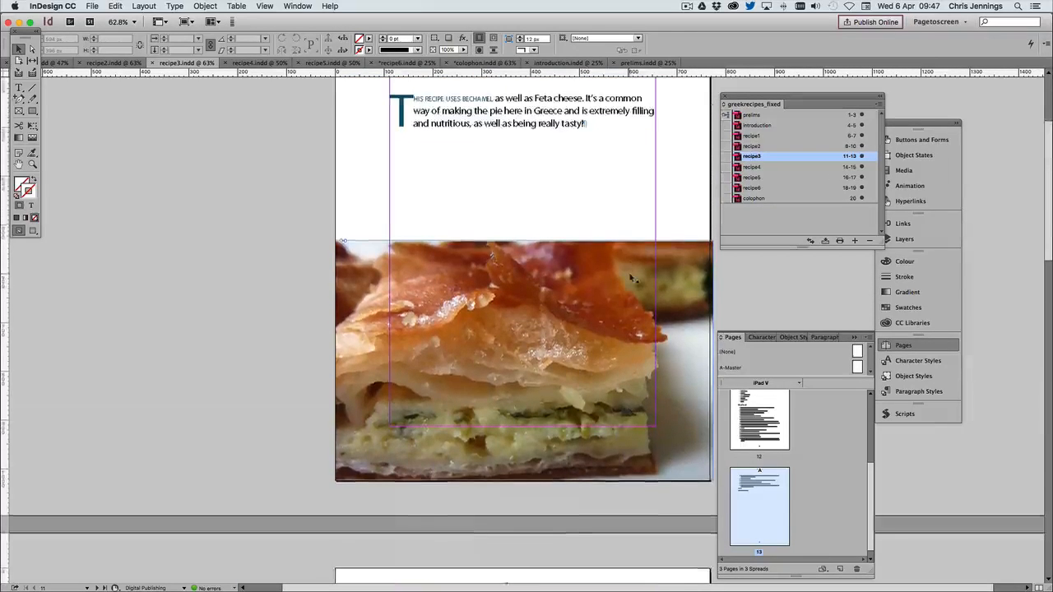
pyautogui.scroll(2, 531, 226)
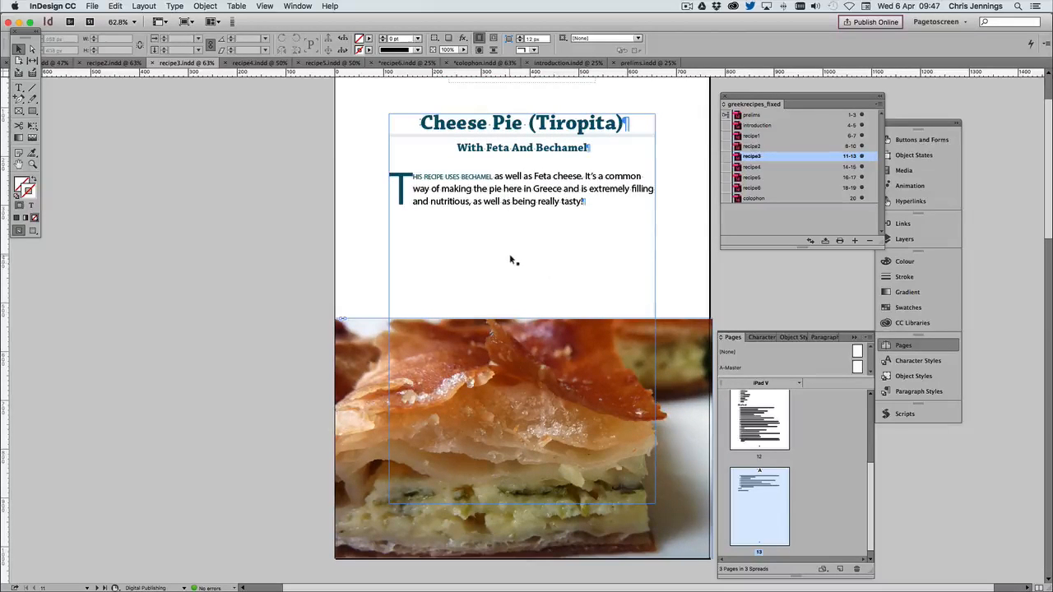
pyautogui.scroll(-10, 510, 259)
pyautogui.scroll(-20, 510, 259)
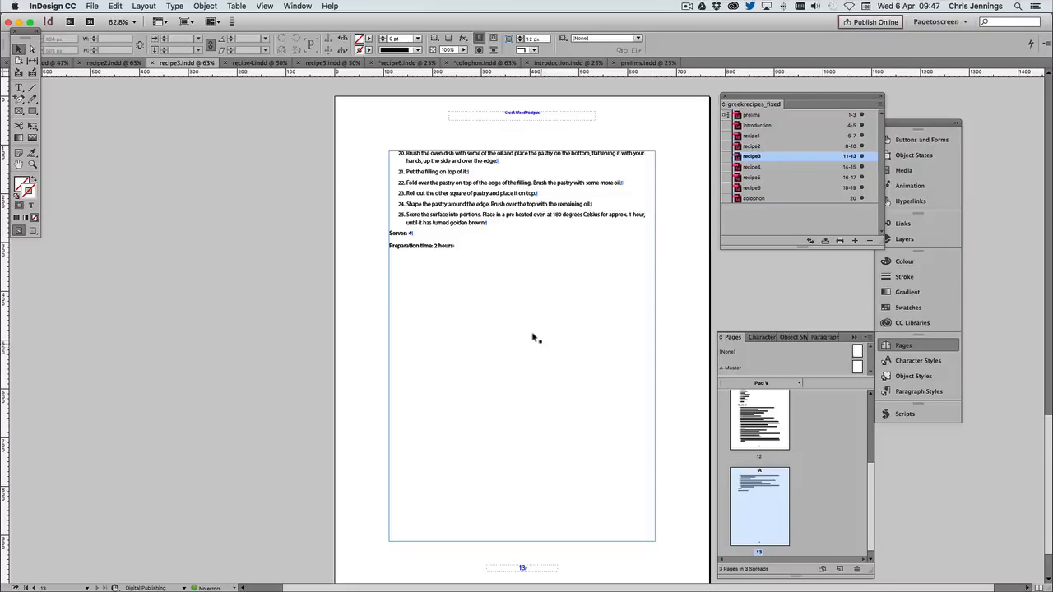
# Open the introduction document from the book and release the church image on its first page from its text anchor
pyautogui.scroll(15, 490, 325)
pyautogui.scroll(10, 496, 328)
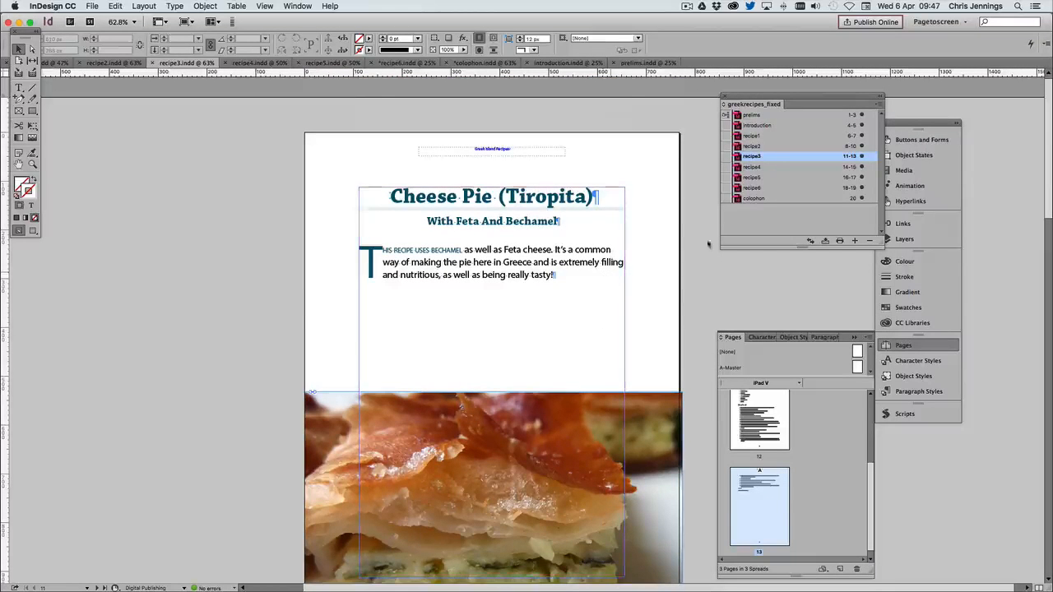
pyautogui.doubleClick(755, 125)
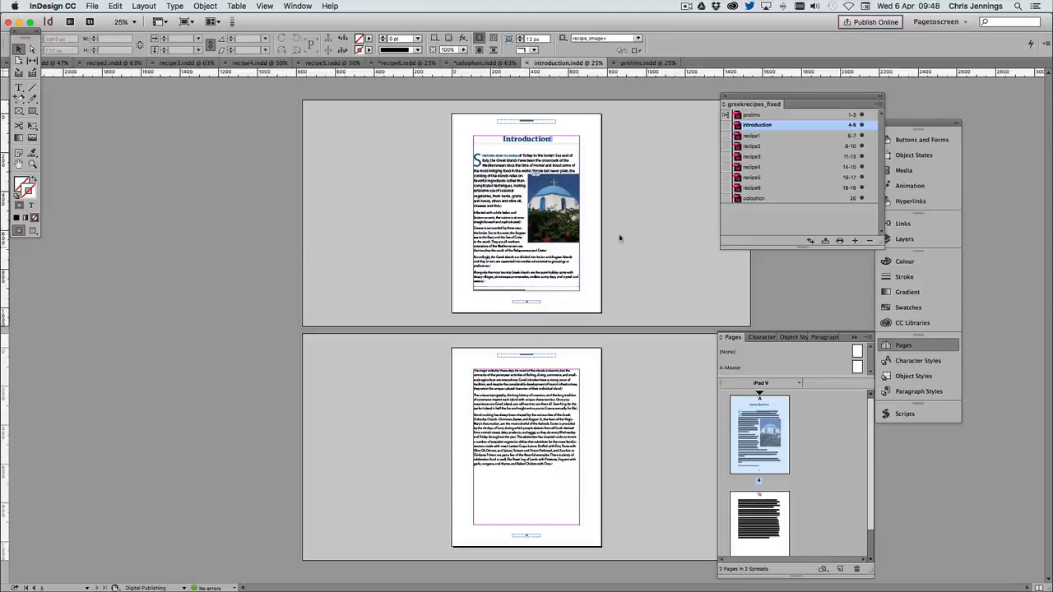
pyautogui.click(558, 196)
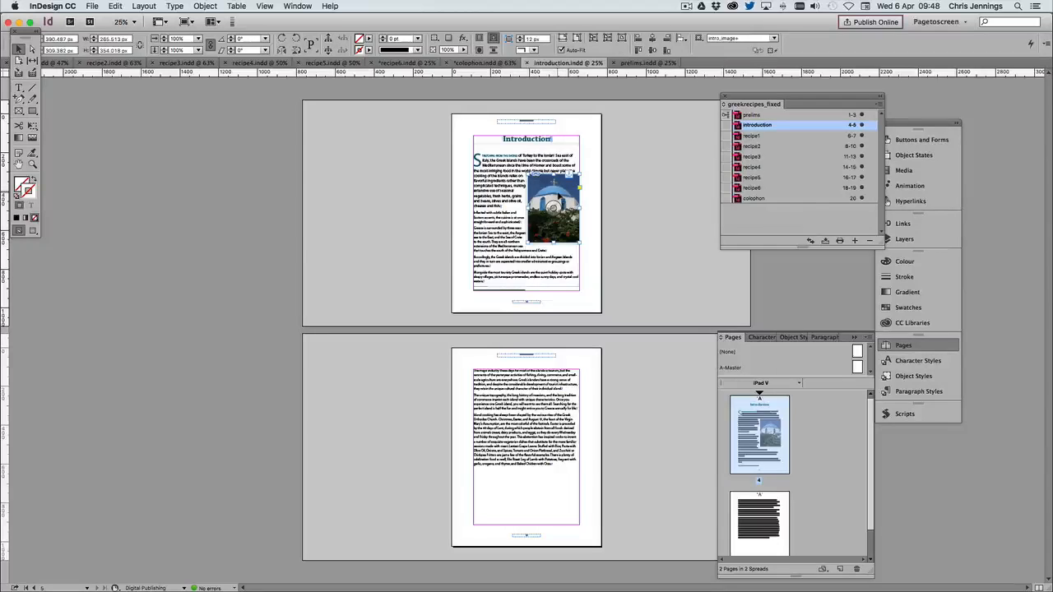
pyautogui.rightClick(559, 196)
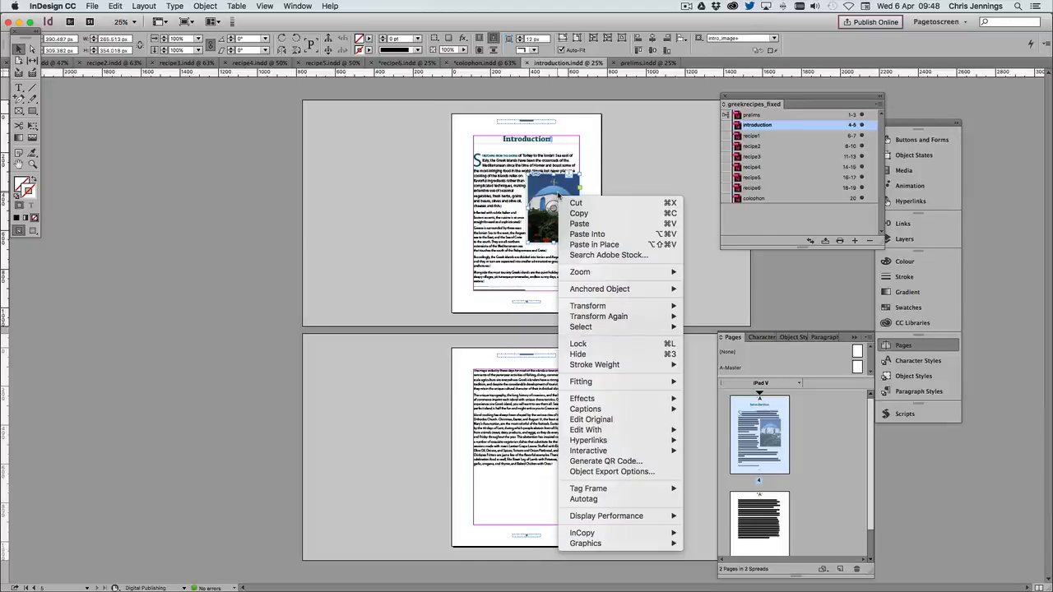
pyautogui.moveTo(637, 289)
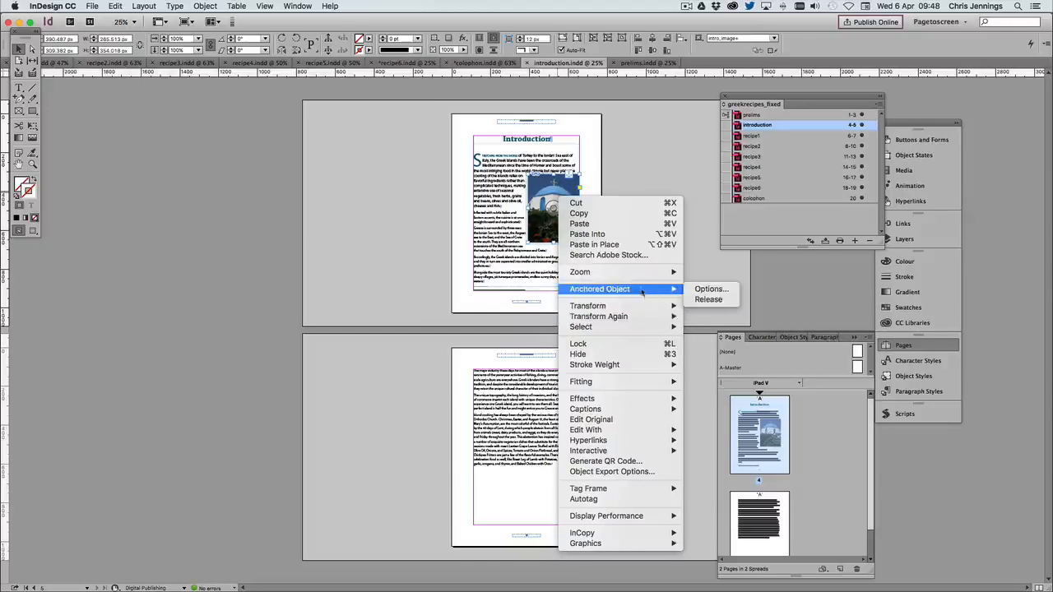
pyautogui.click(702, 300)
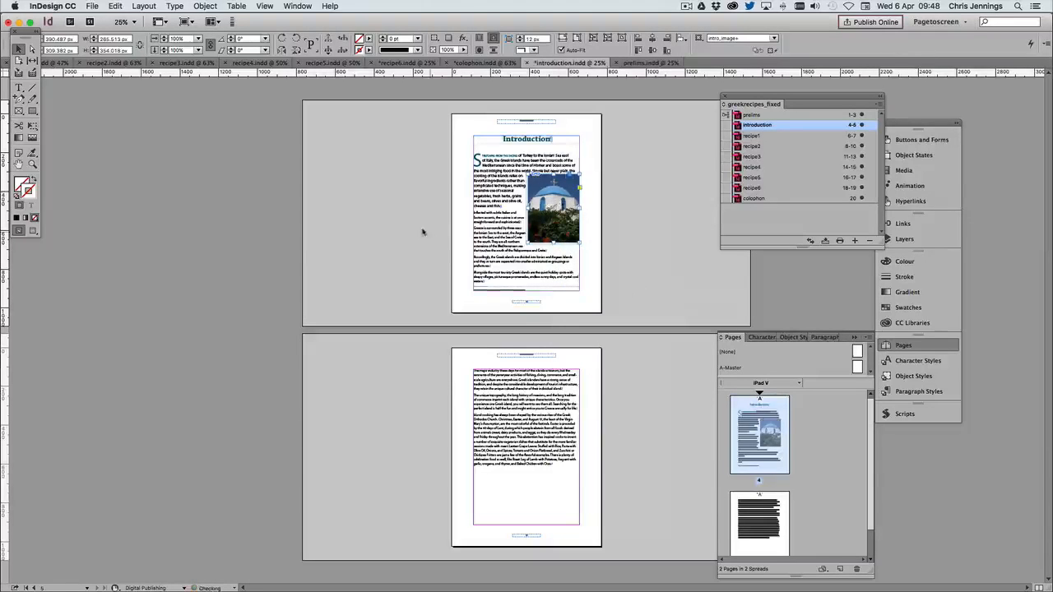
pyautogui.click(419, 228)
# Move the church image to the lower-left corner of page 5 and scale it up to the full page, 768 × 1024 px
pyautogui.click(546, 191)
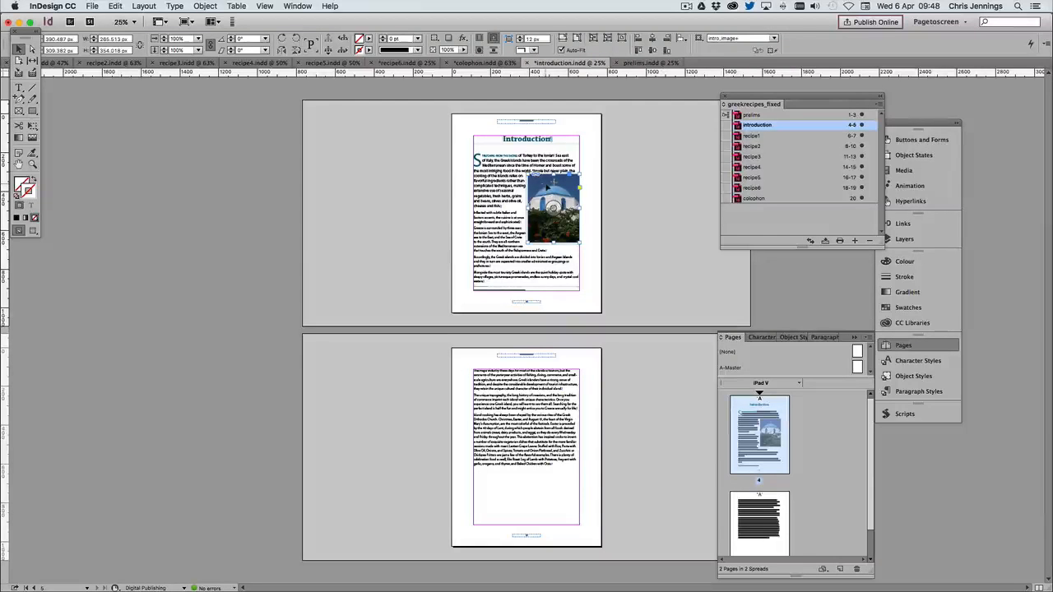
pyautogui.moveTo(548, 189); pyautogui.dragTo(473, 490)
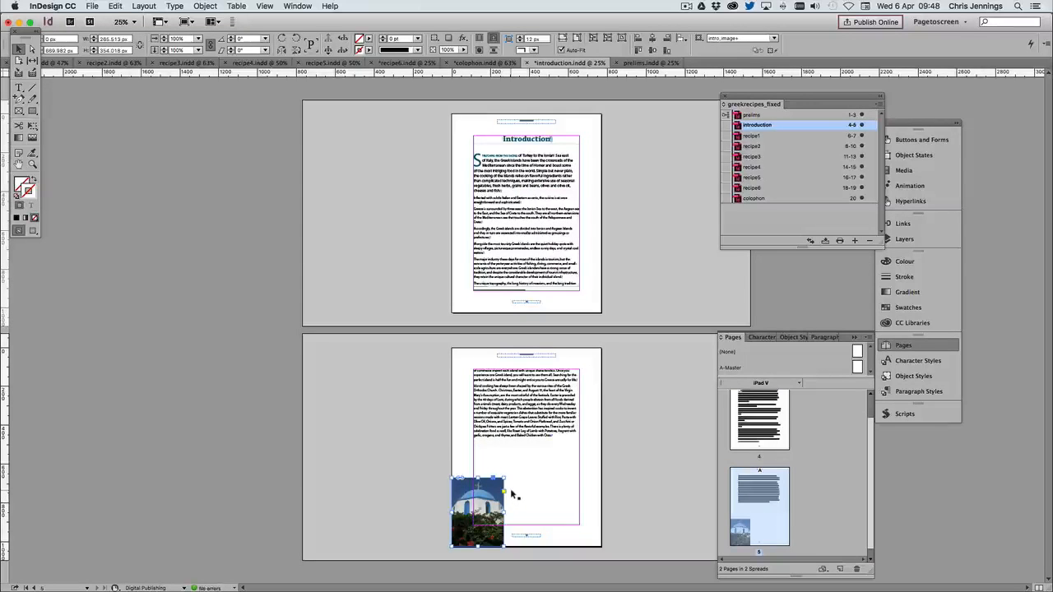
pyautogui.moveTo(504, 477); pyautogui.dragTo(550, 417)
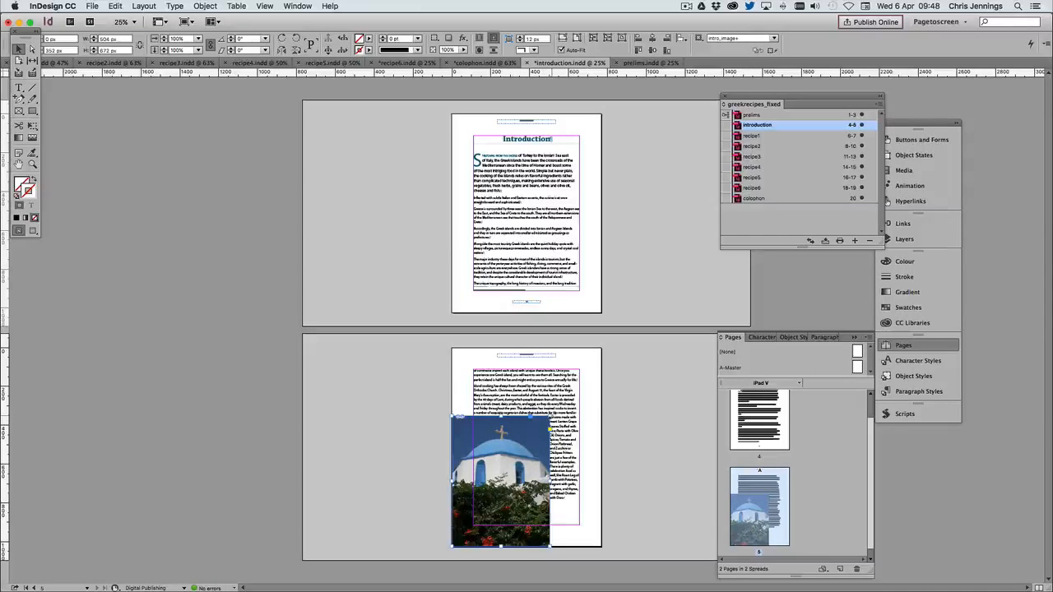
pyautogui.moveTo(549, 416); pyautogui.dragTo(600, 381)
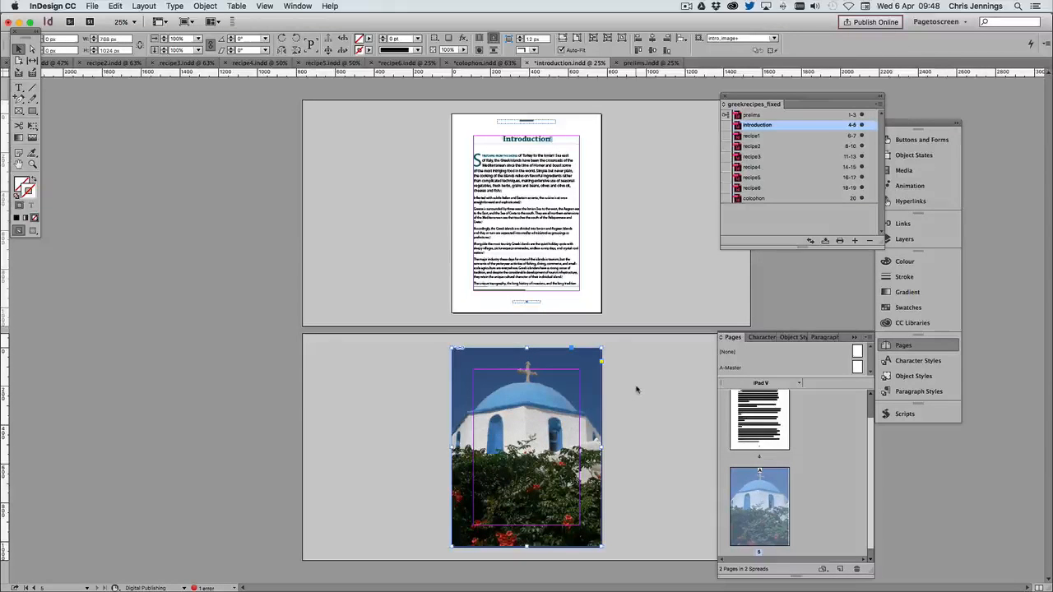
# Crop the church image frame to 630 px high and align it with the bottom of page 5 at X 0, Y 394 px
pyautogui.moveTo(513, 357); pyautogui.dragTo(663, 442)
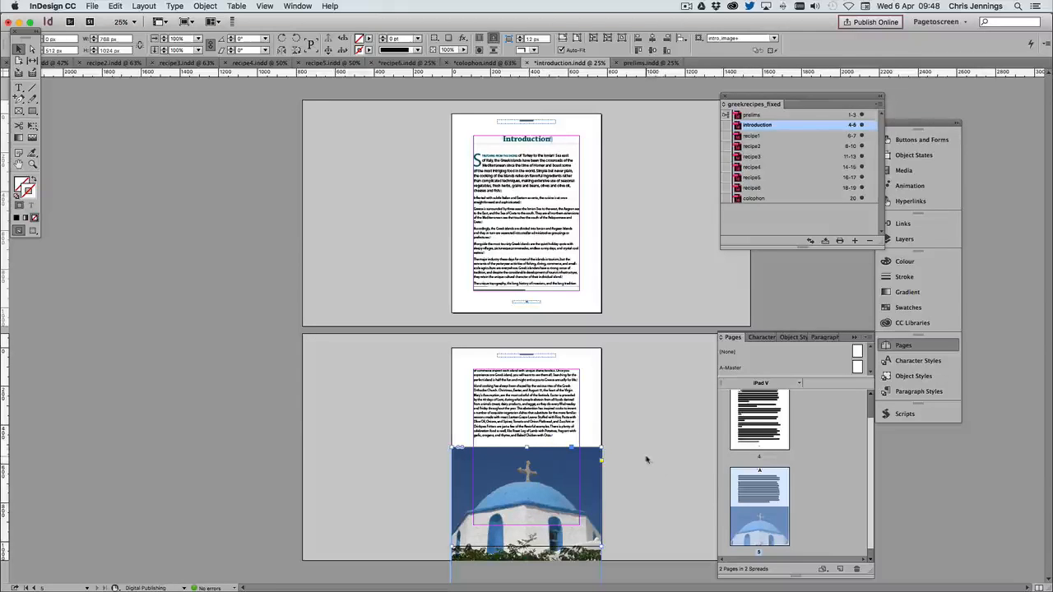
pyautogui.moveTo(526, 446); pyautogui.dragTo(526, 392)
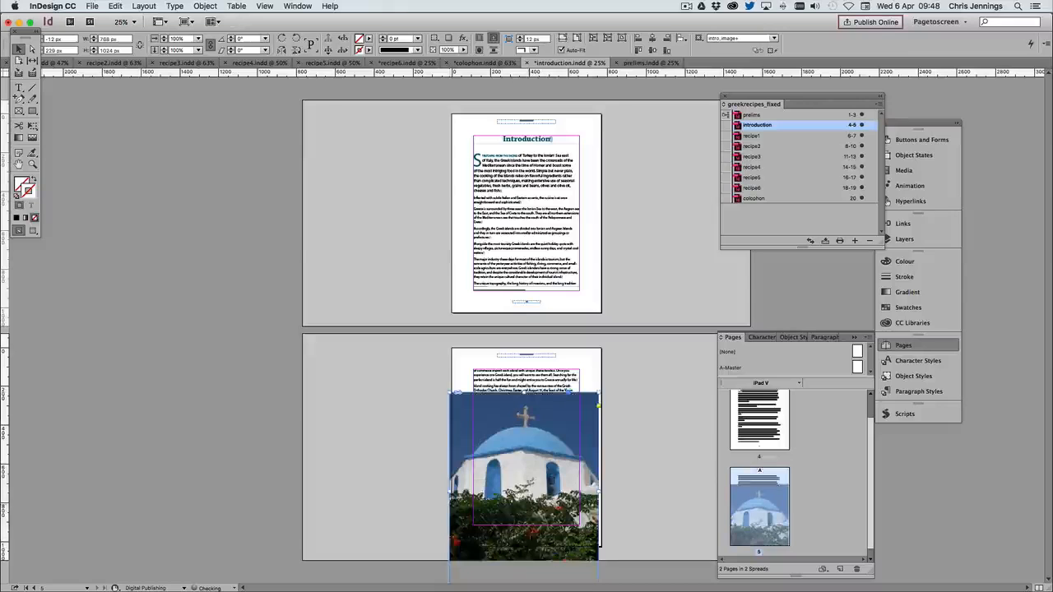
pyautogui.moveTo(507, 445); pyautogui.dragTo(509, 423)
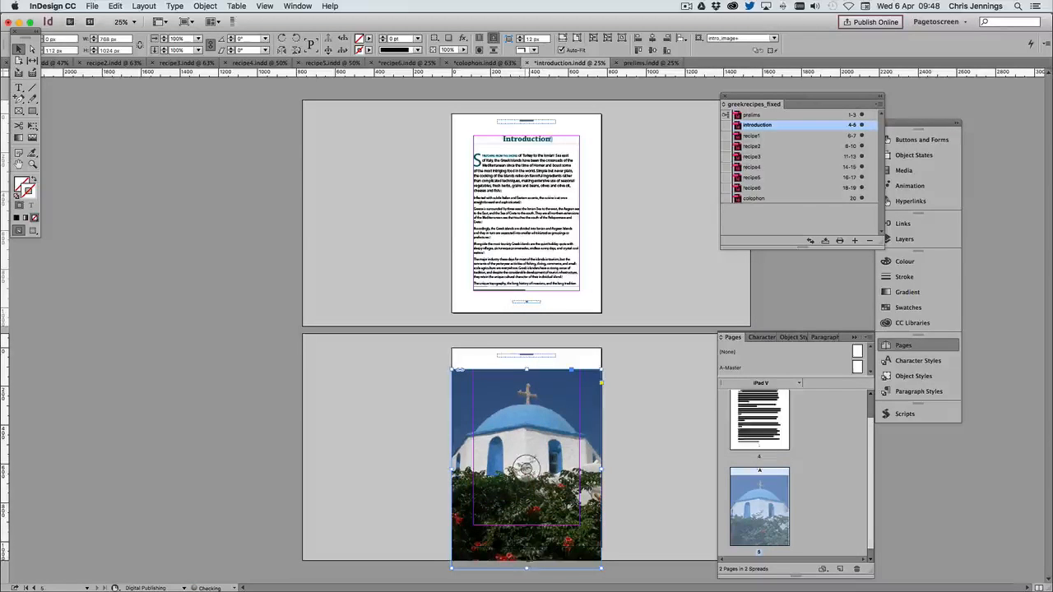
pyautogui.moveTo(526, 568); pyautogui.dragTo(527, 491)
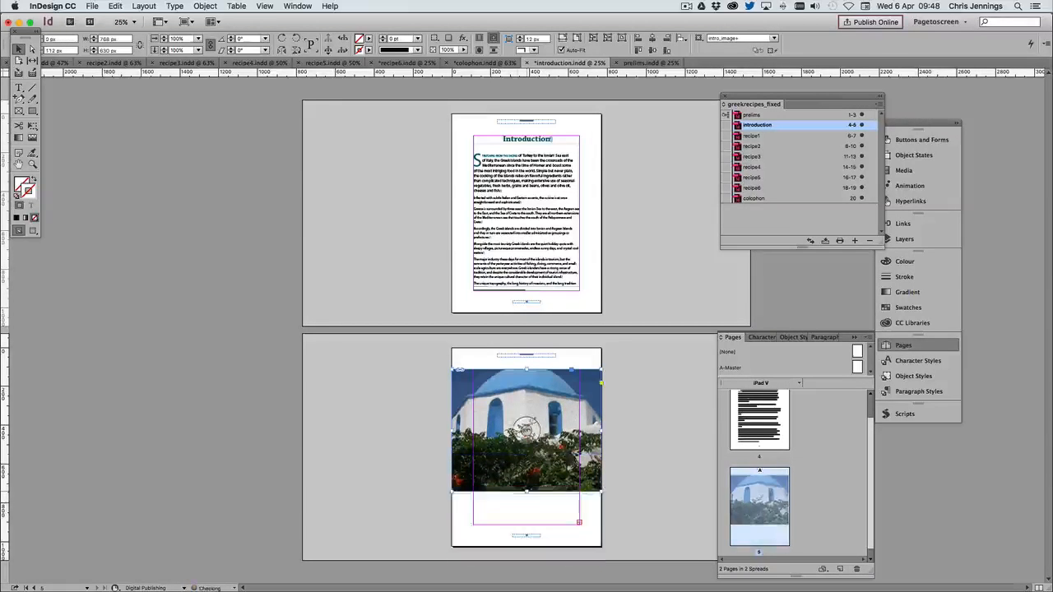
pyautogui.moveTo(498, 424); pyautogui.dragTo(497, 446)
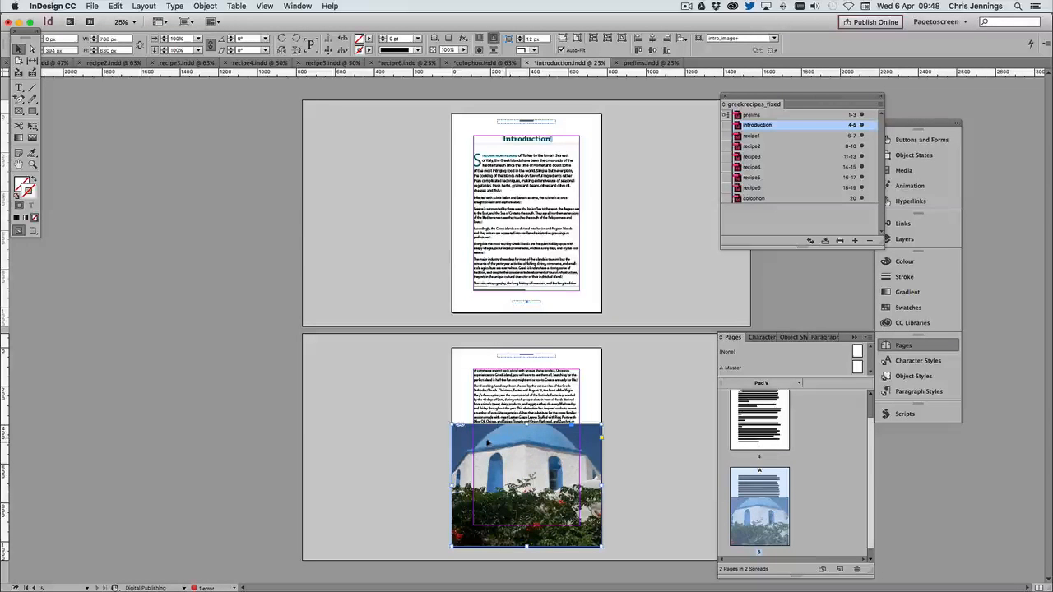
# Crop the church image frame to the lower half of page 5, 512 px high, and shift the picture down inside it to show the cross
pyautogui.moveTo(527, 477); pyautogui.dragTo(526, 494)
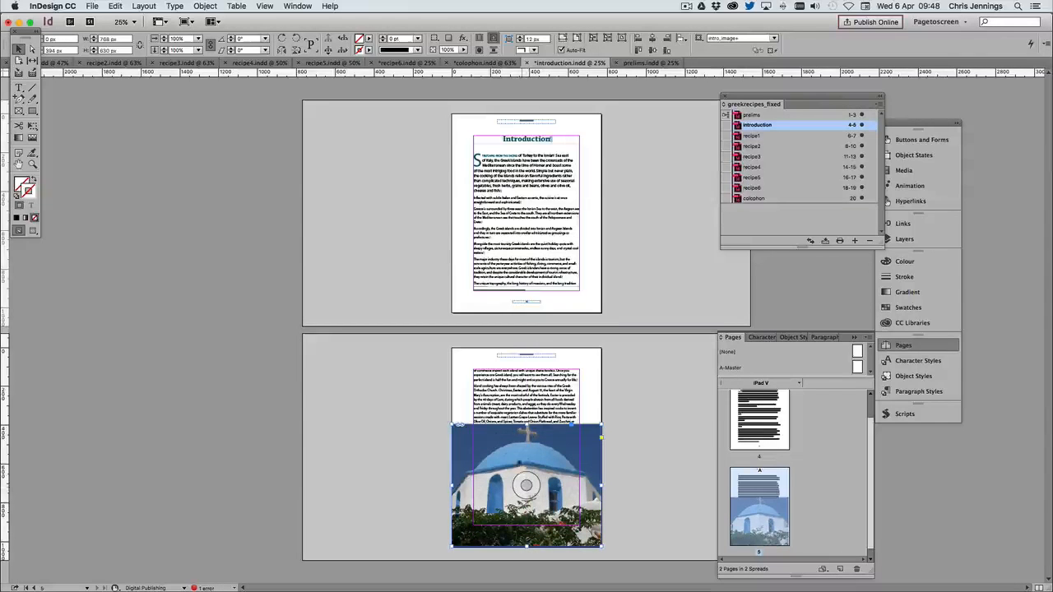
pyautogui.moveTo(529, 425); pyautogui.dragTo(529, 451)
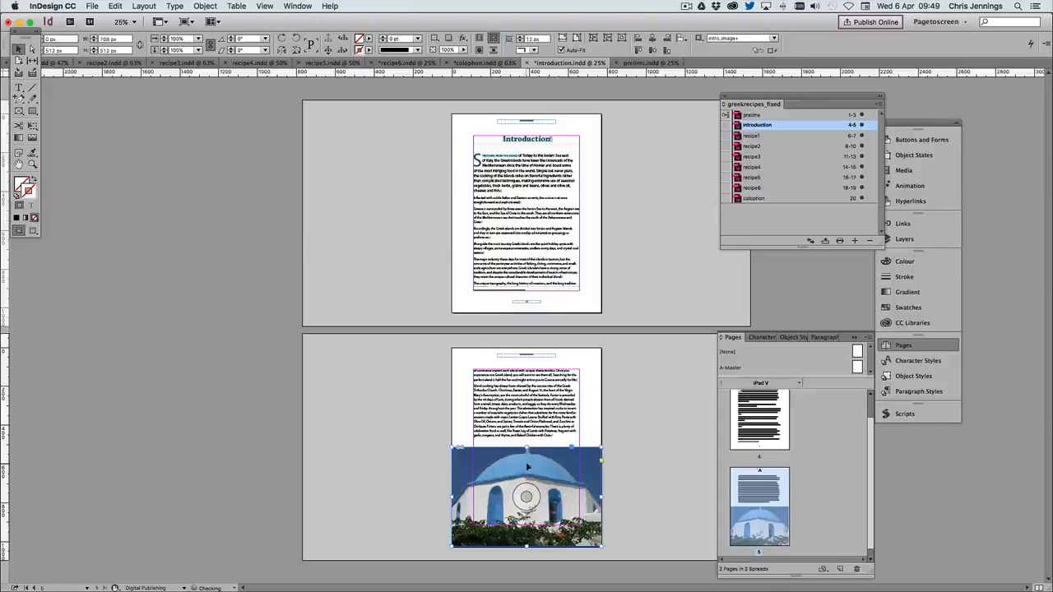
pyautogui.moveTo(526, 494); pyautogui.dragTo(528, 521)
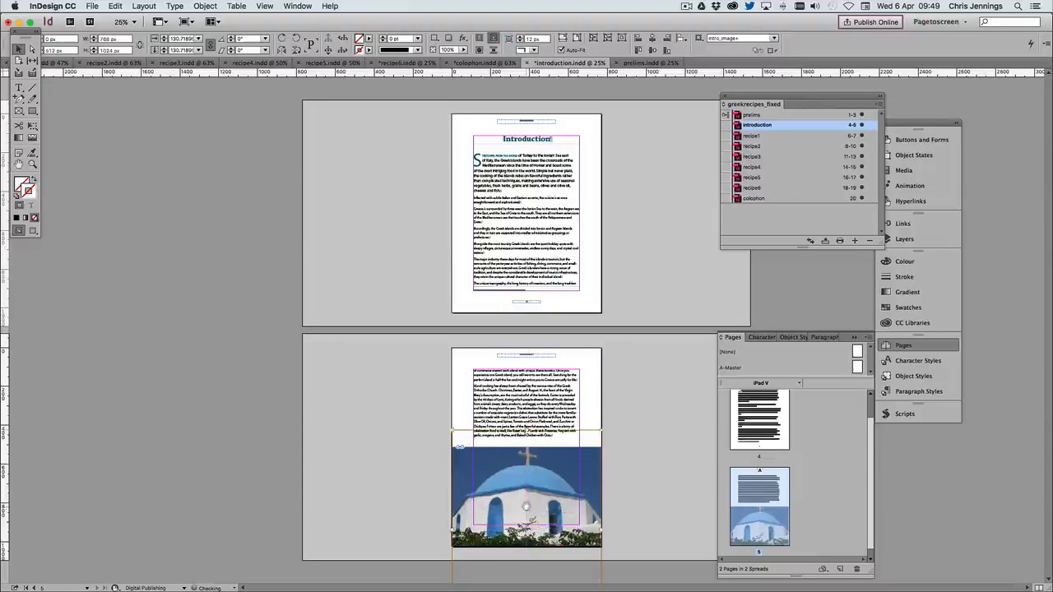
pyautogui.click(359, 424)
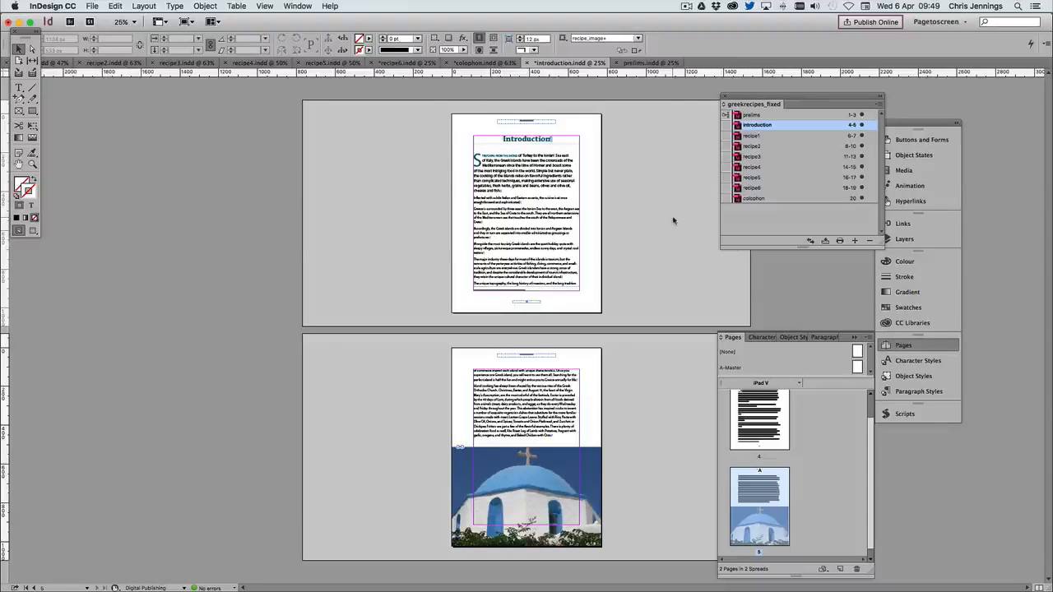
# Open prelims from the book and regenerate its Contents list using the erecipes TOC style, replacing the existing table and including book documents
pyautogui.doubleClick(751, 115)
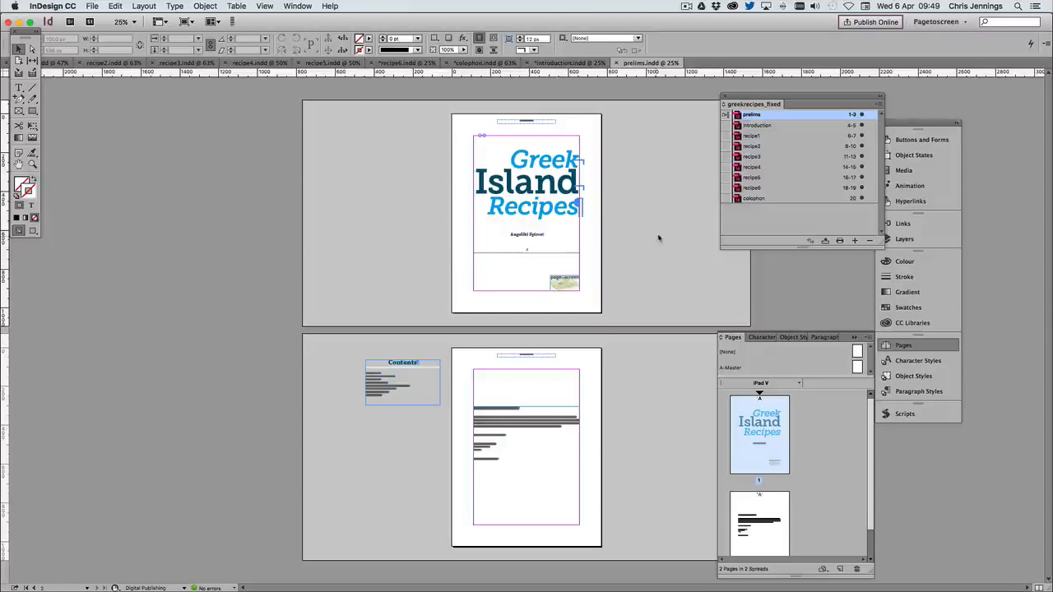
pyautogui.click(394, 380)
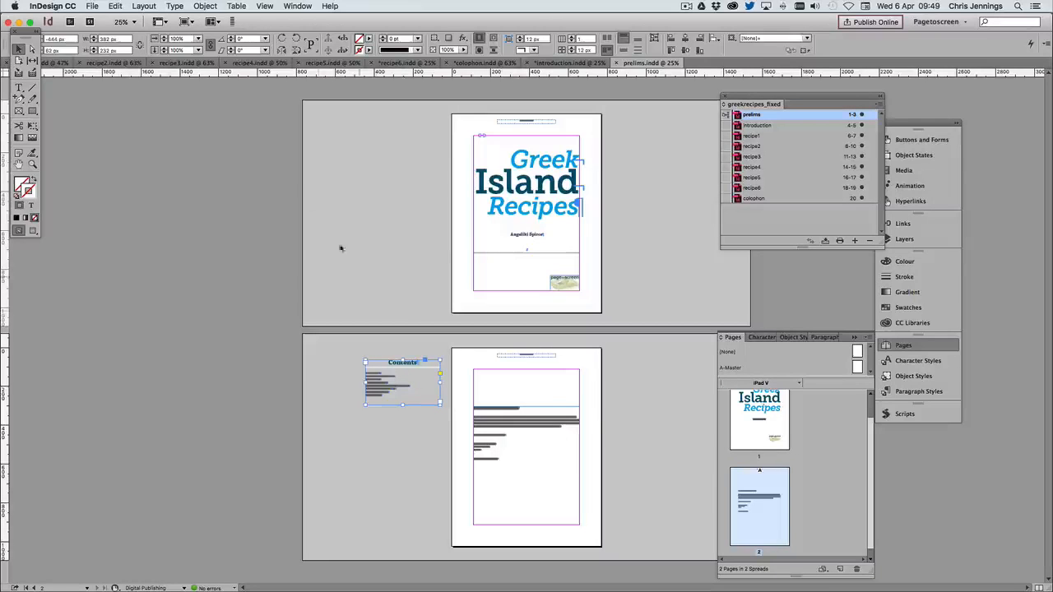
pyautogui.click(145, 6)
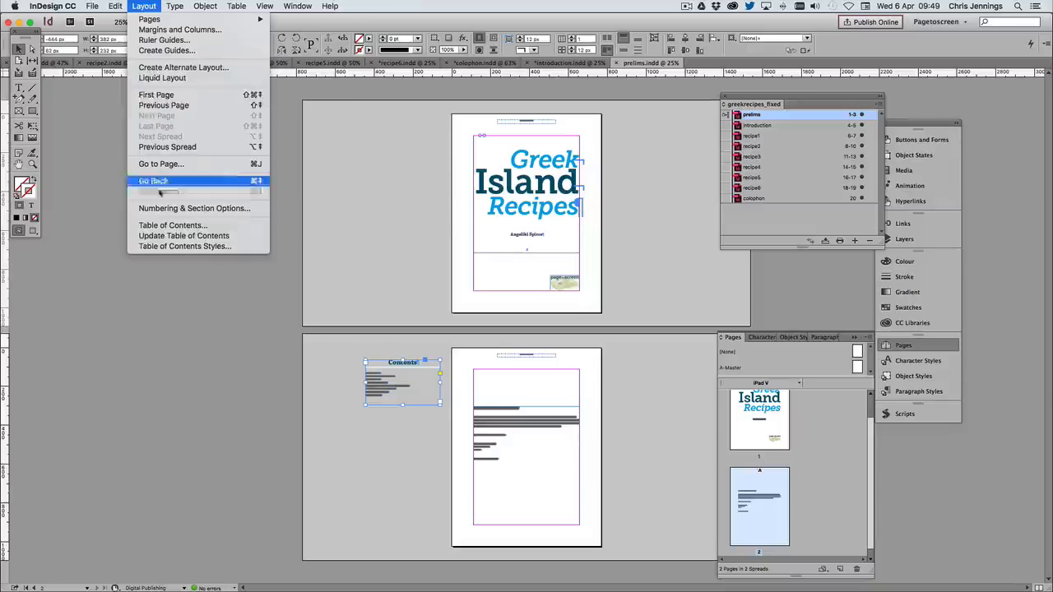
pyautogui.click(164, 227)
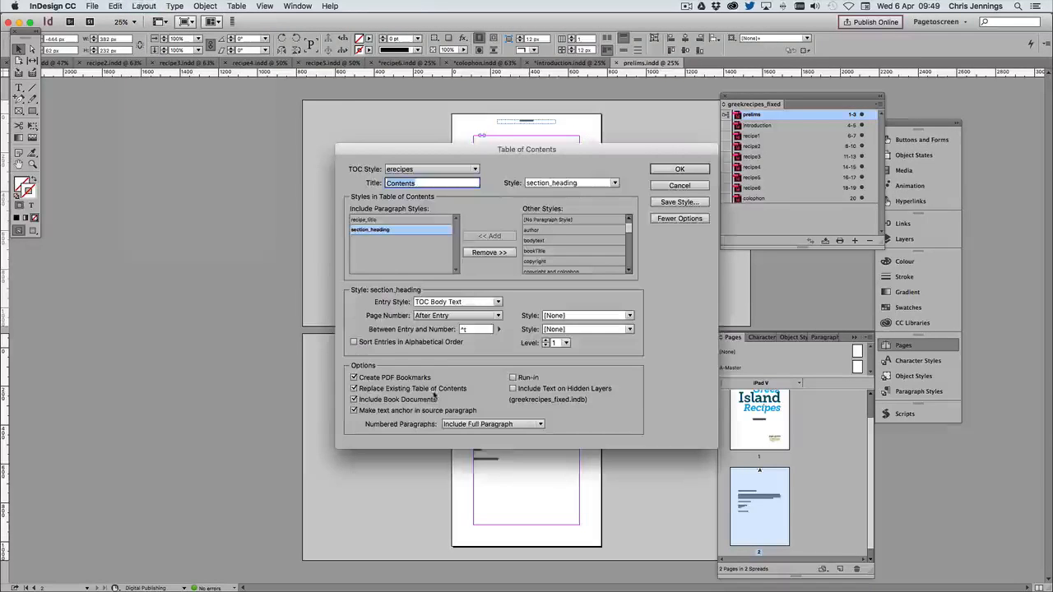
pyautogui.click(677, 169)
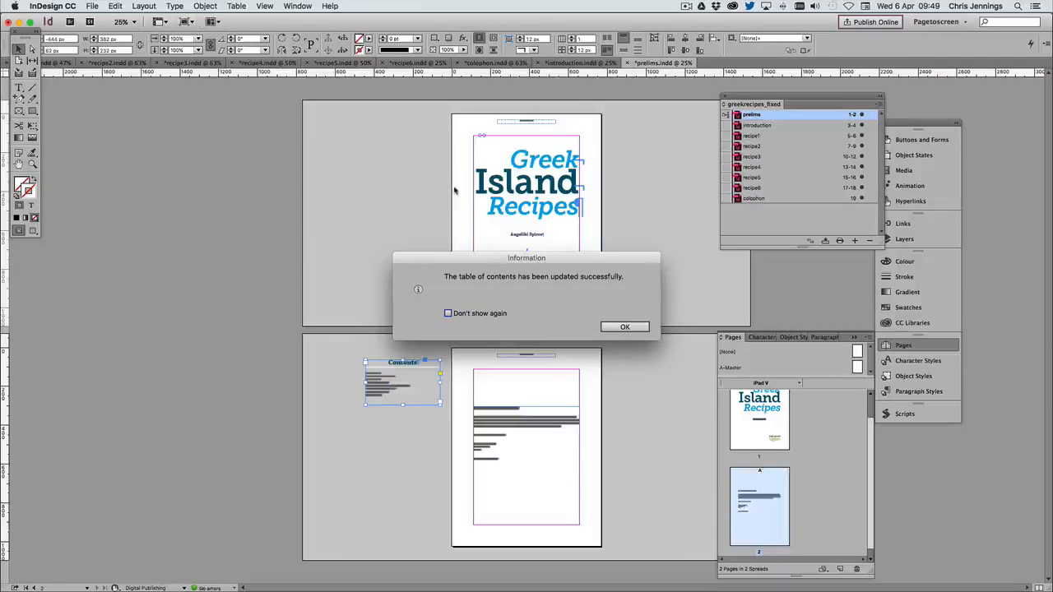
pyautogui.click(625, 327)
pyautogui.click(411, 290)
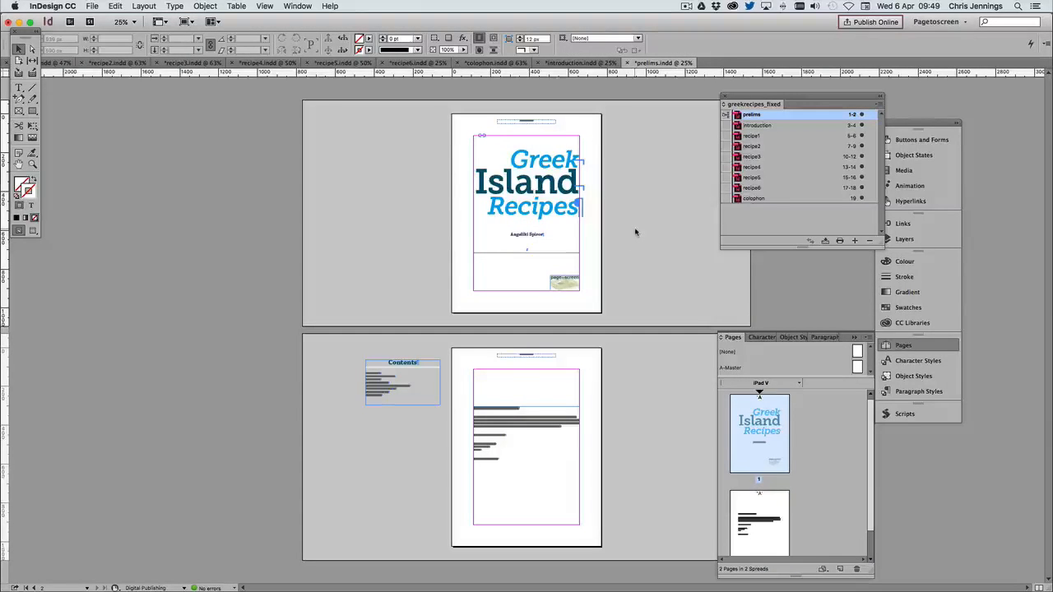
# Export the whole book as a fixed-layout EPUB named greekrecipes_fixed.epub in the fixedlayout folder
pyautogui.click(753, 230)
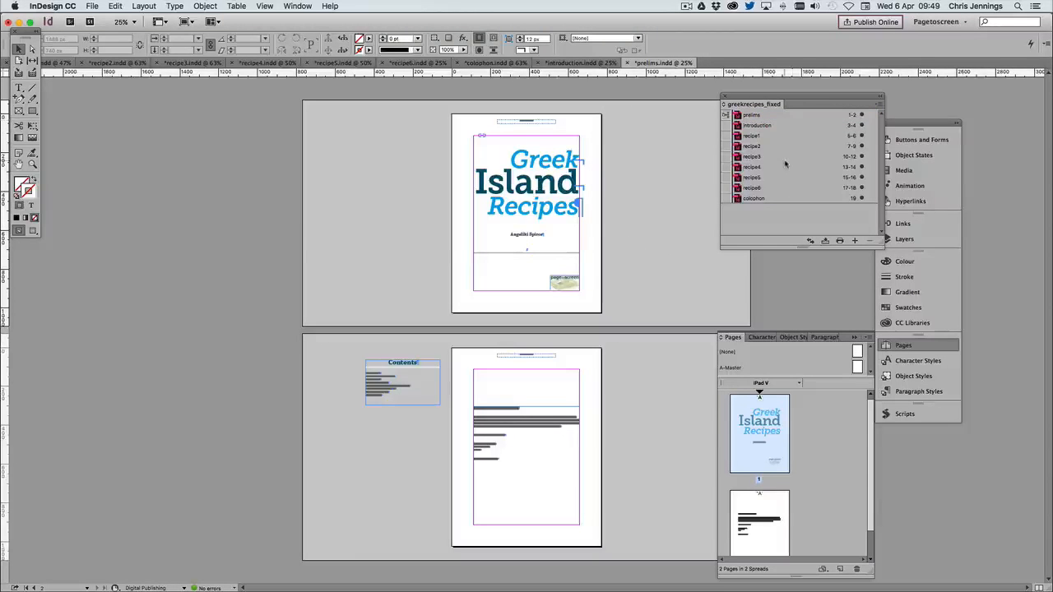
pyautogui.click(879, 105)
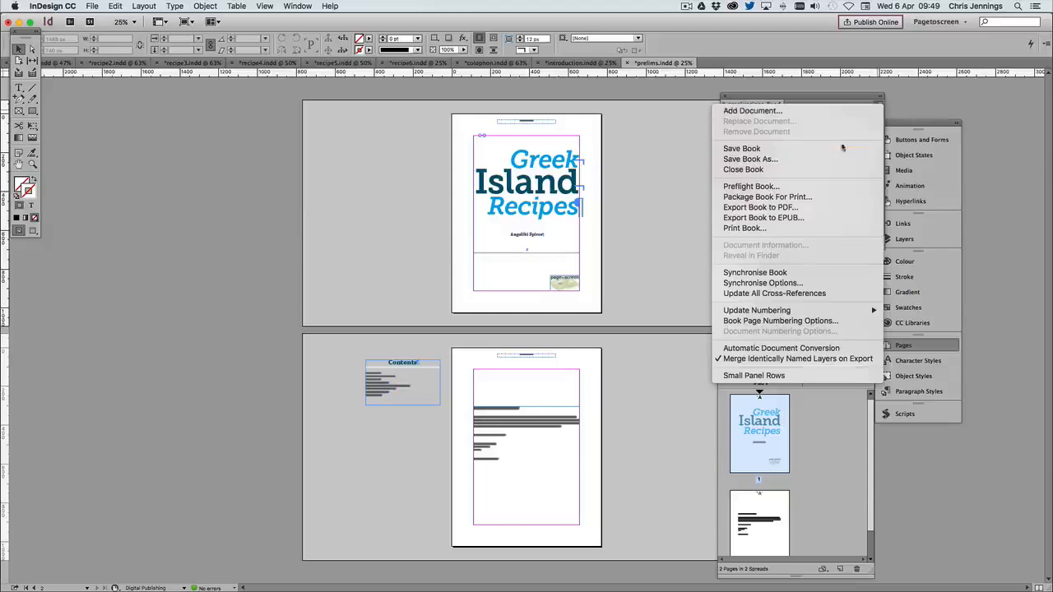
pyautogui.click(773, 219)
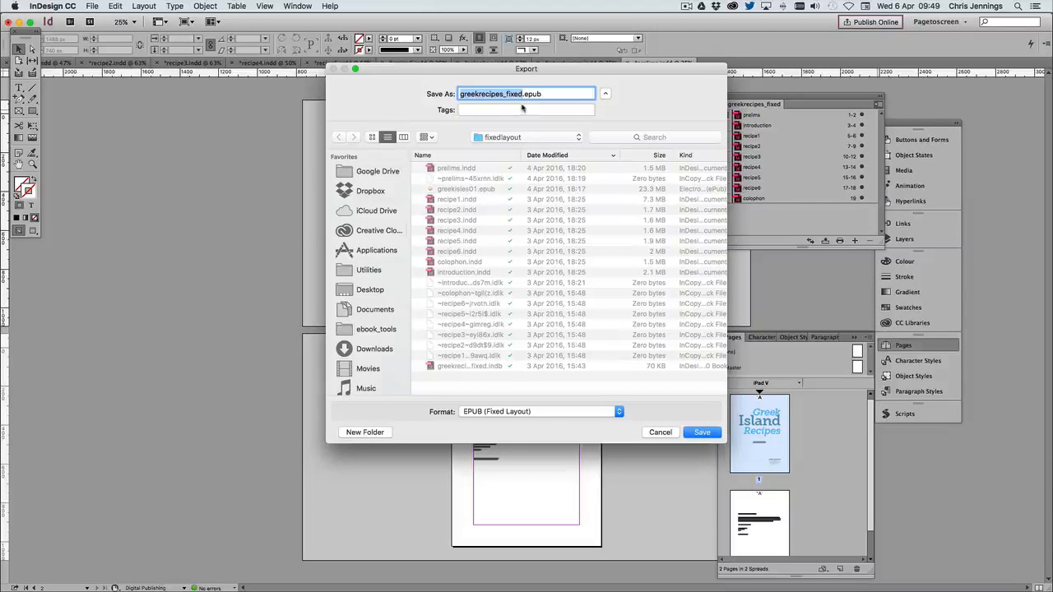
pyautogui.click(502, 139)
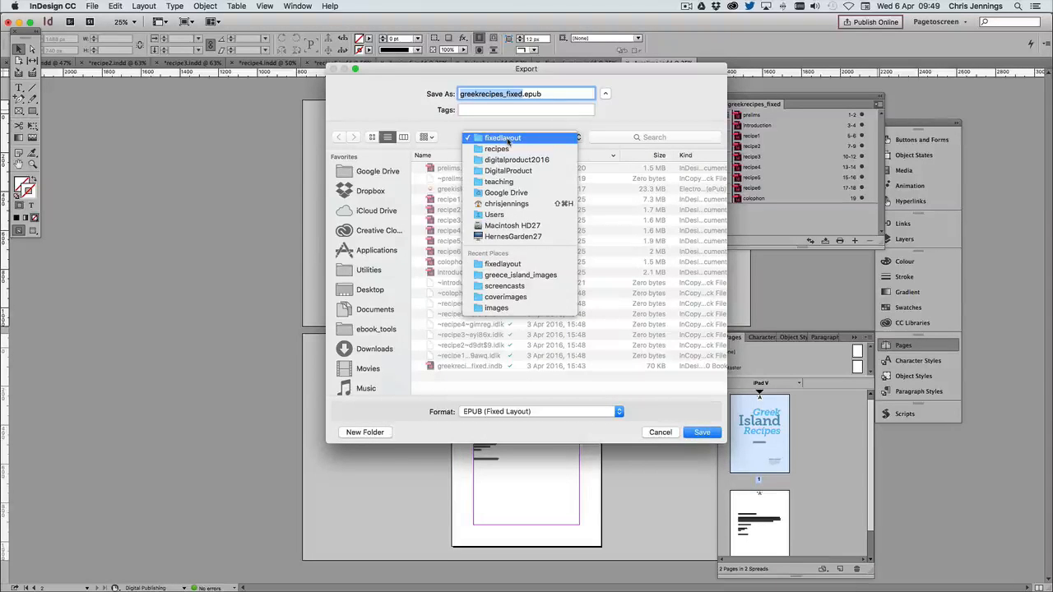
pyautogui.click(507, 141)
pyautogui.click(687, 433)
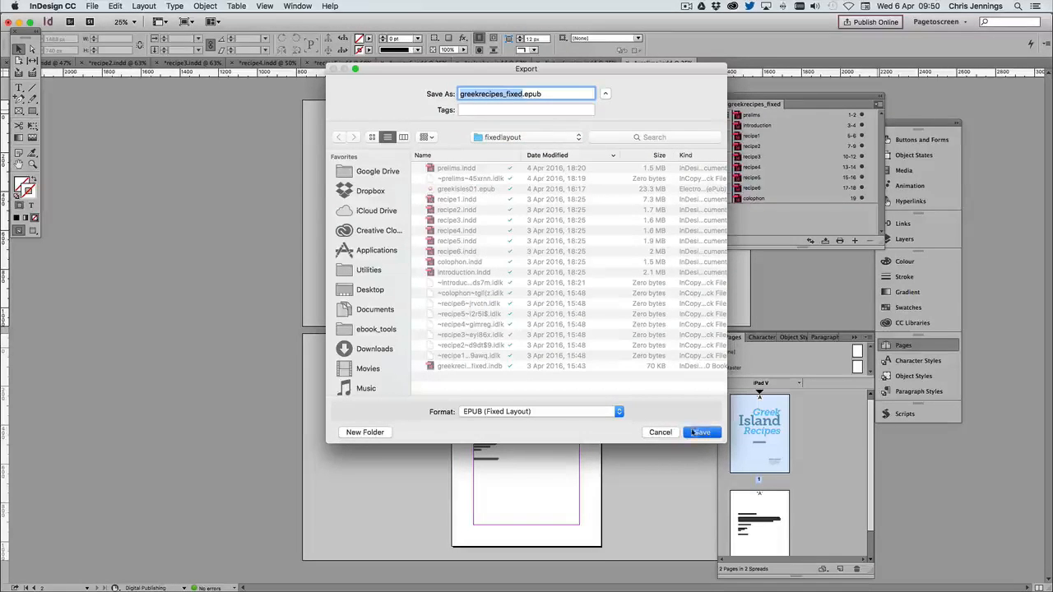
# Set the EPUB cover to a chosen image, using greekrecipesFX.jpg from the coverimages folder within the recipes images
pyautogui.moveTo(384, 140); pyautogui.dragTo(328, 125)
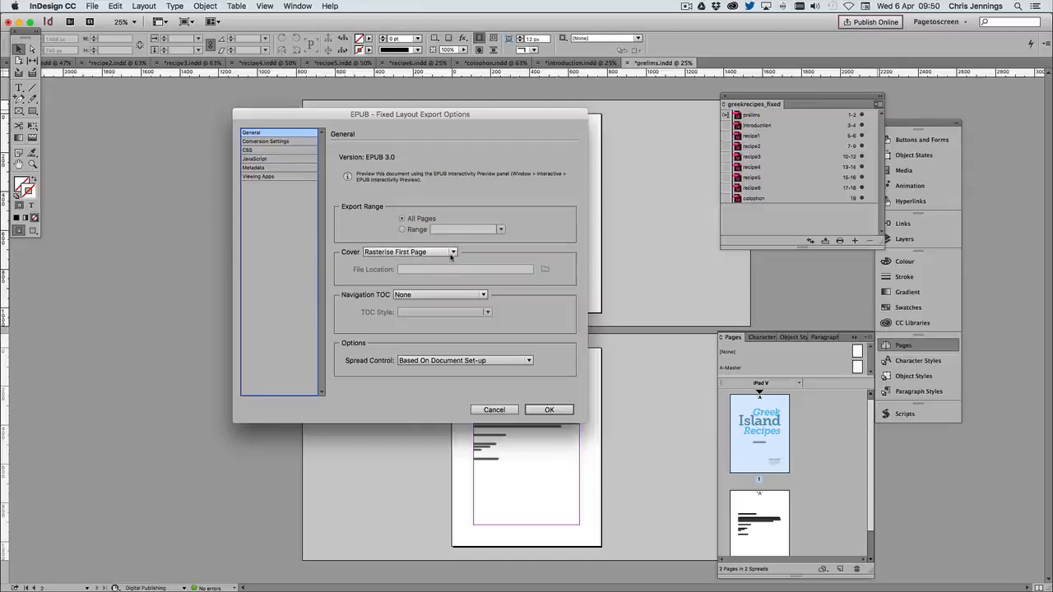
pyautogui.click(432, 252)
pyautogui.click(424, 285)
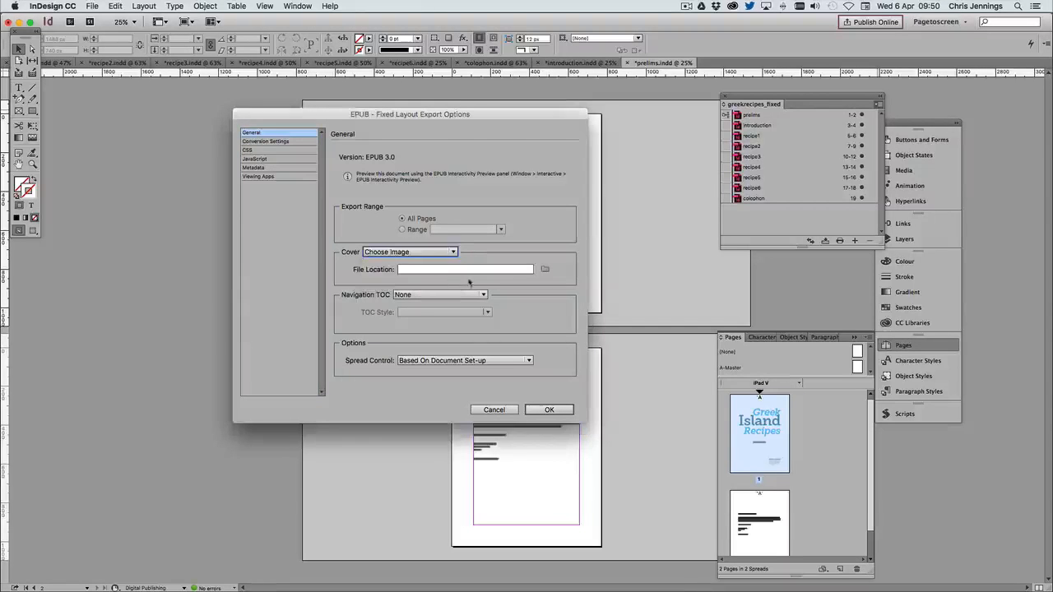
pyautogui.click(545, 269)
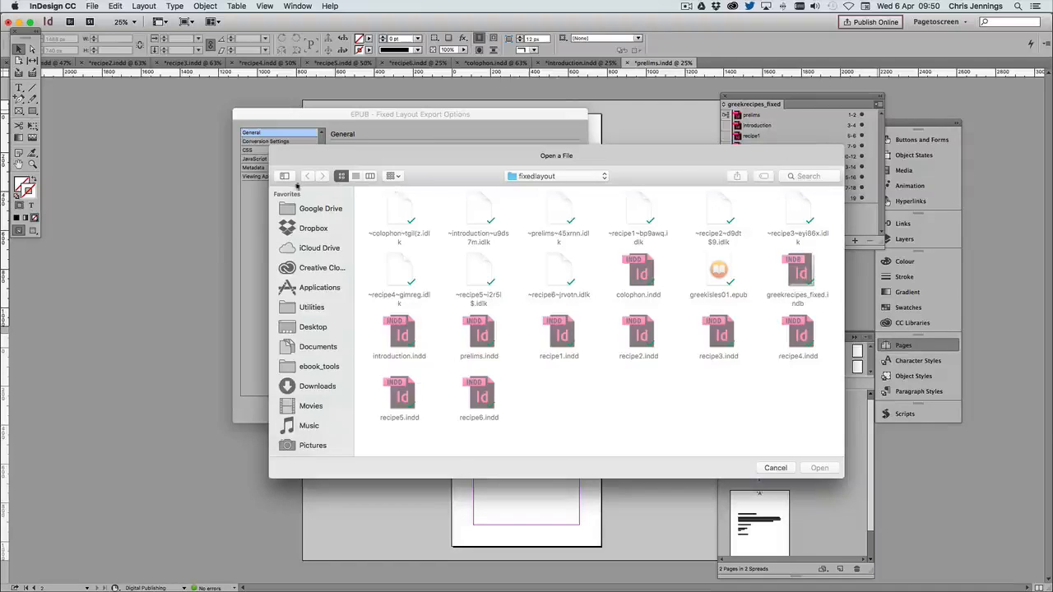
pyautogui.click(543, 178)
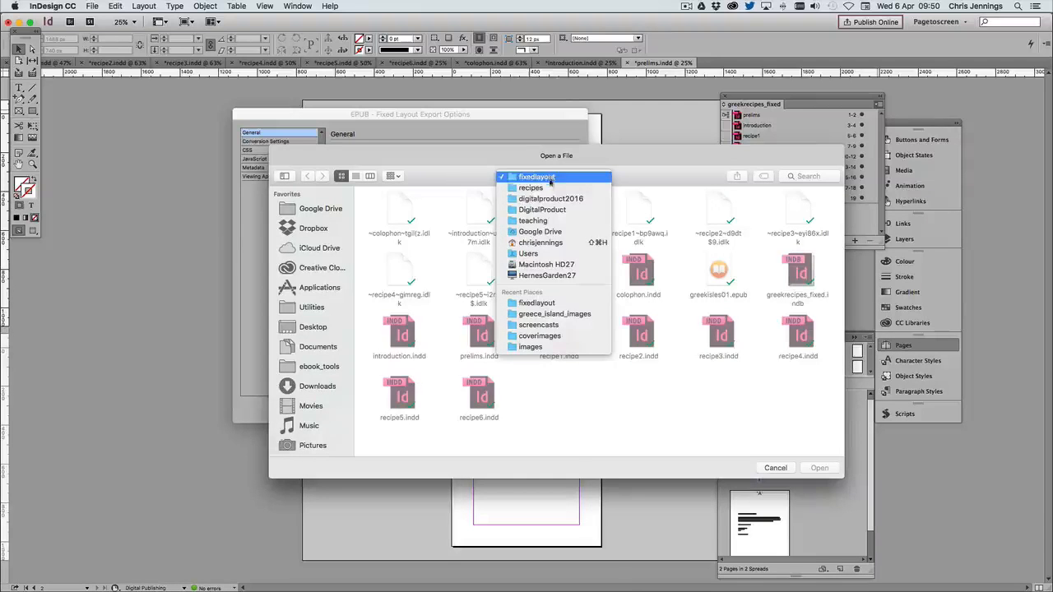
pyautogui.click(545, 184)
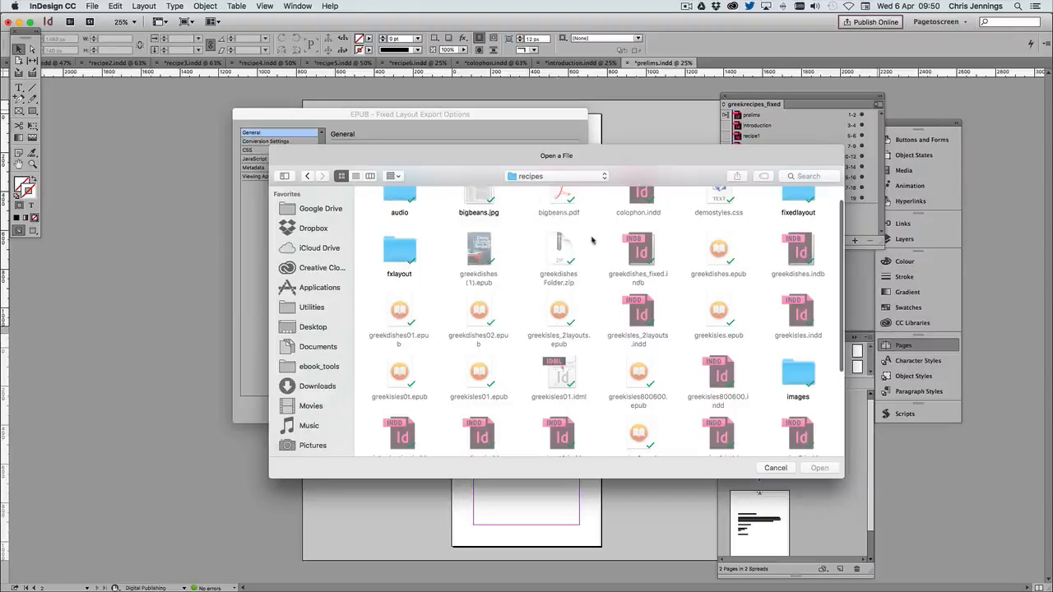
pyautogui.scroll(-5, 796, 286)
pyautogui.doubleClick(797, 286)
pyautogui.scroll(-1, 636, 251)
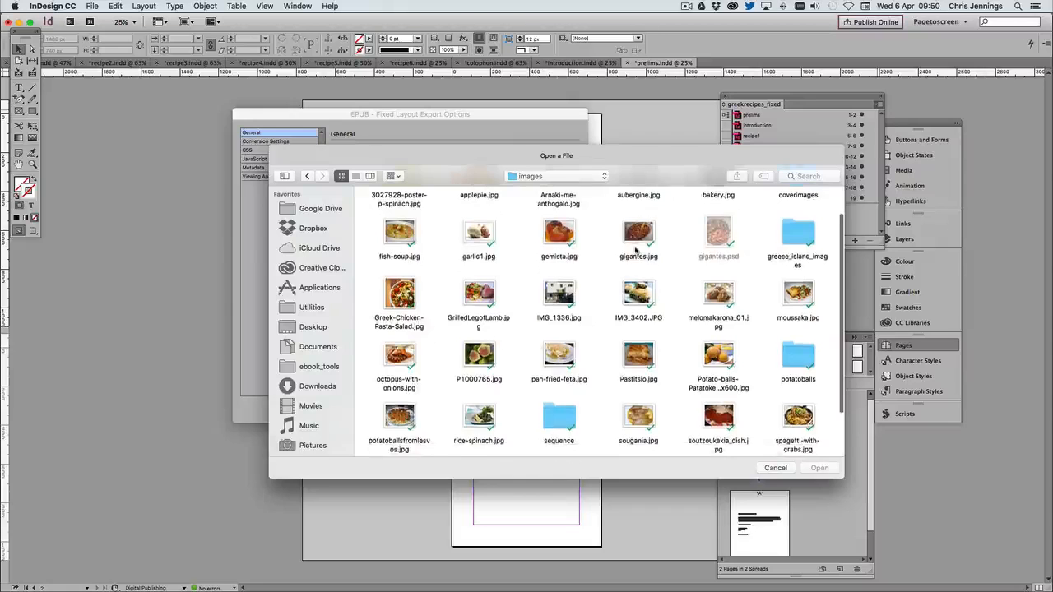
pyautogui.scroll(1, 636, 251)
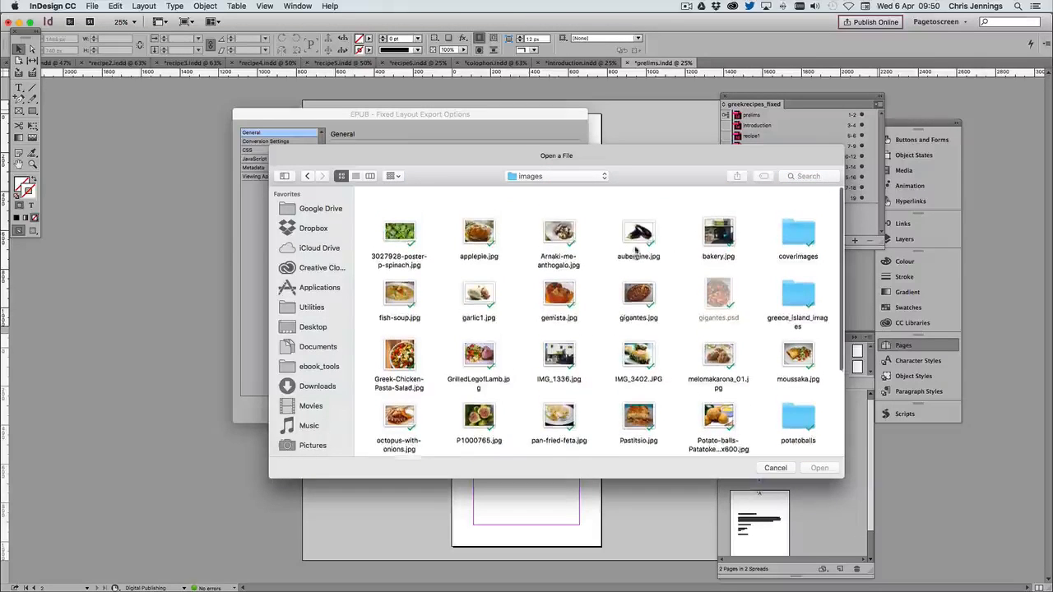
pyautogui.scroll(-1, 635, 250)
pyautogui.doubleClick(798, 212)
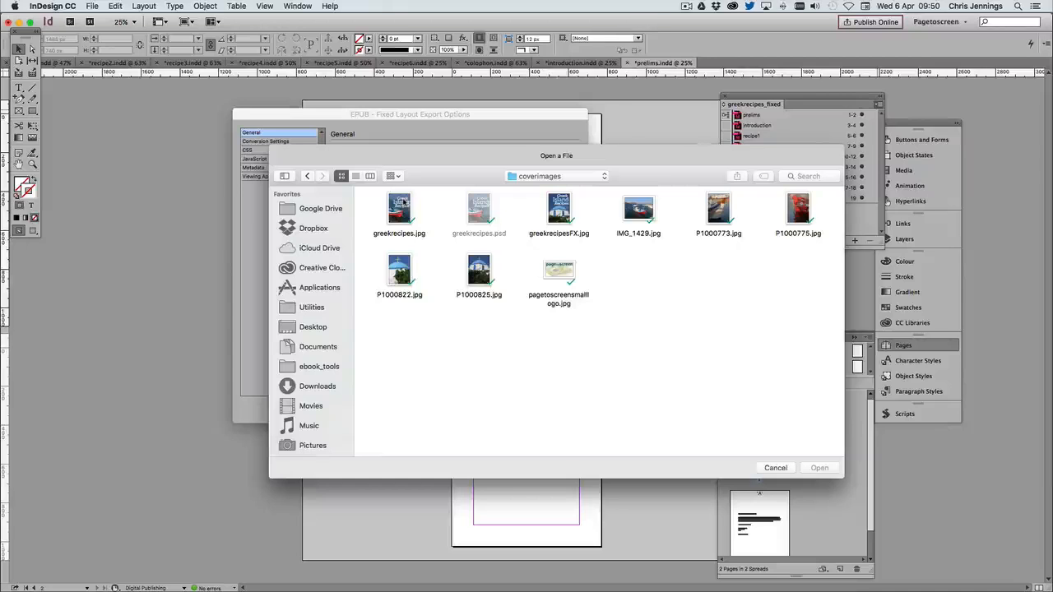
pyautogui.click(559, 212)
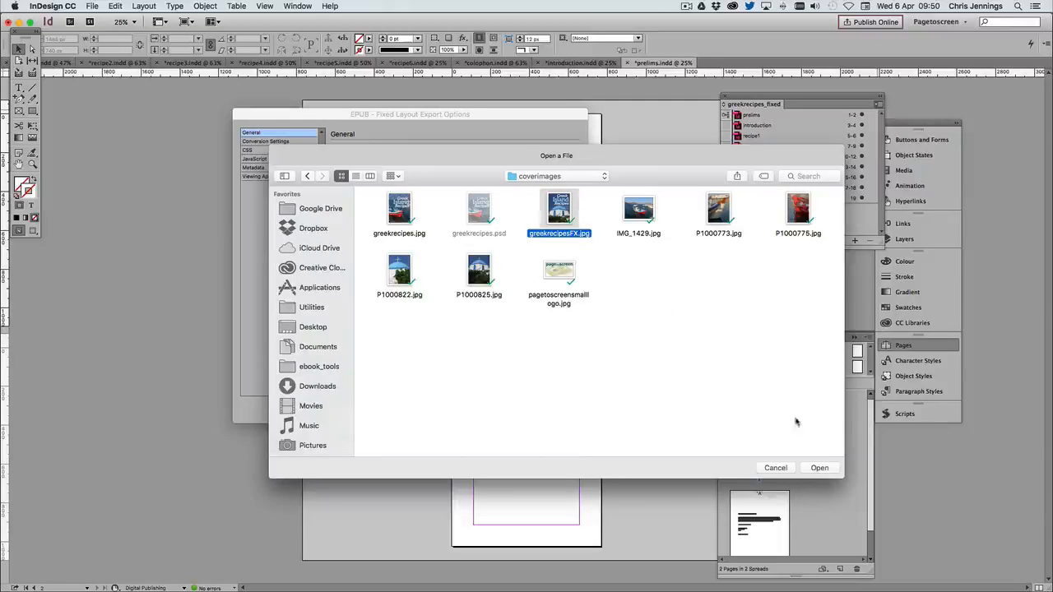
pyautogui.click(823, 467)
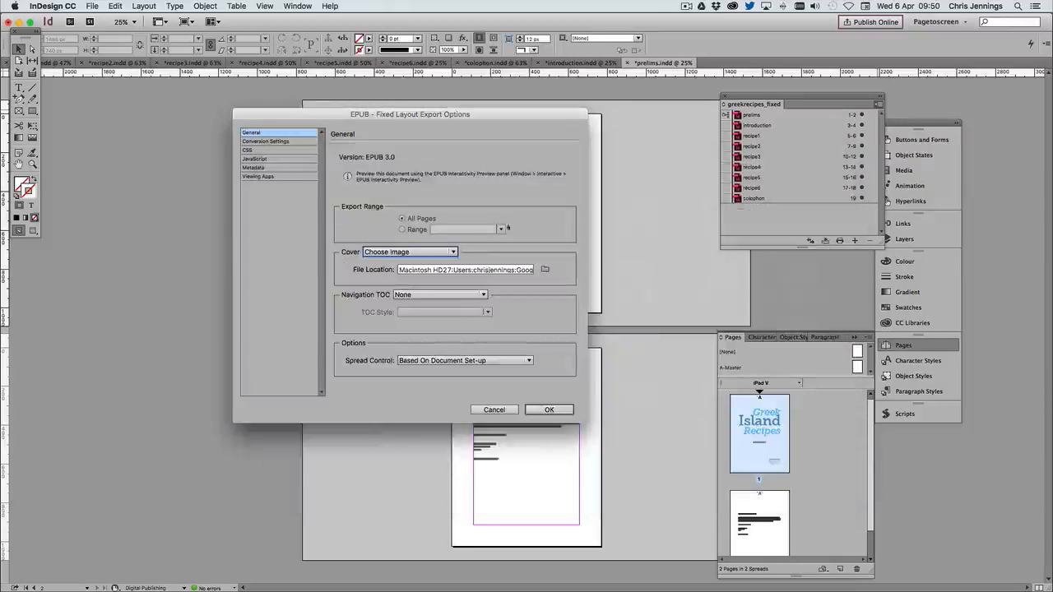
# Set the navigation TOC to Multi Level (TOC Style) with the erecipes style, and set spread control to Disable Spreads
pyautogui.click(483, 296)
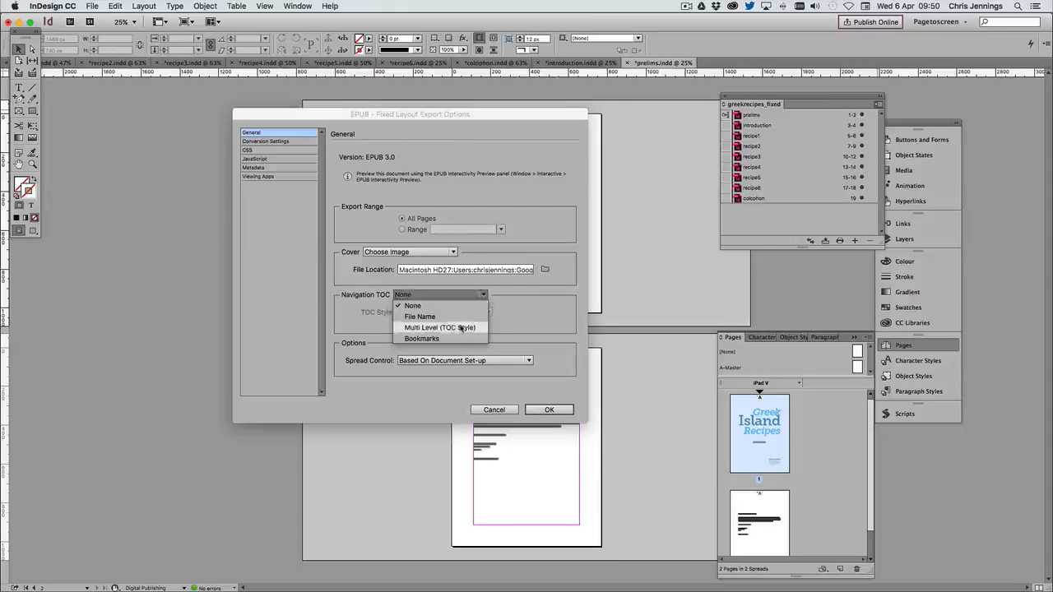
pyautogui.click(462, 328)
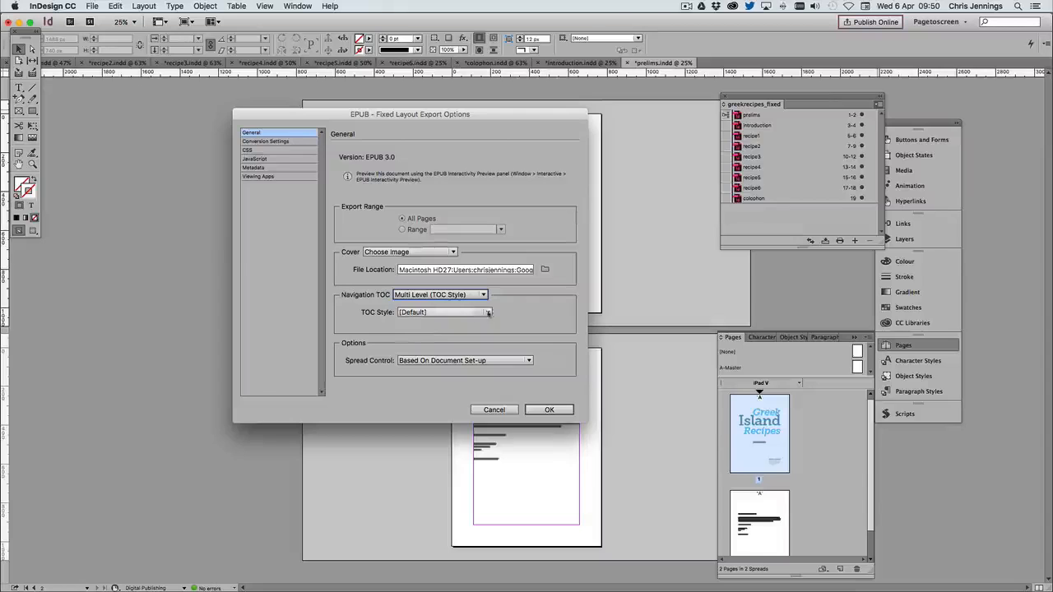
pyautogui.click(418, 313)
pyautogui.click(423, 335)
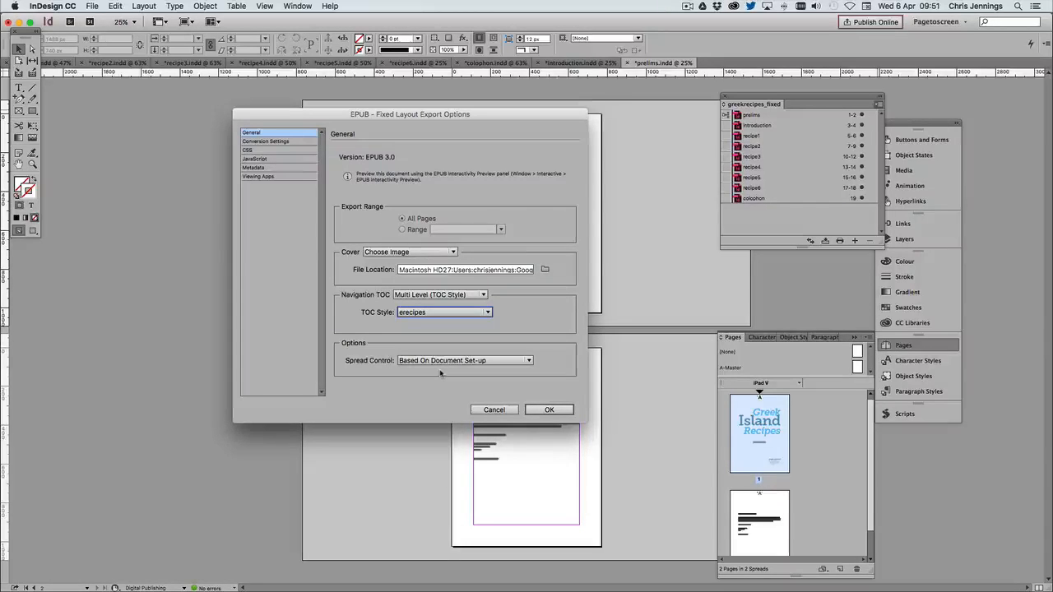
pyautogui.click(509, 362)
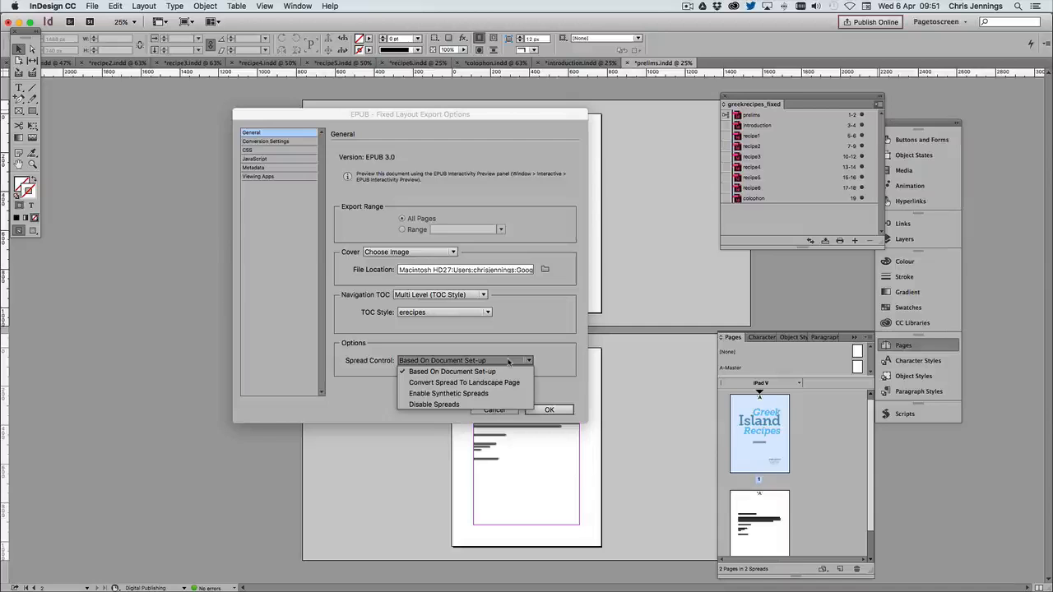
pyautogui.click(422, 404)
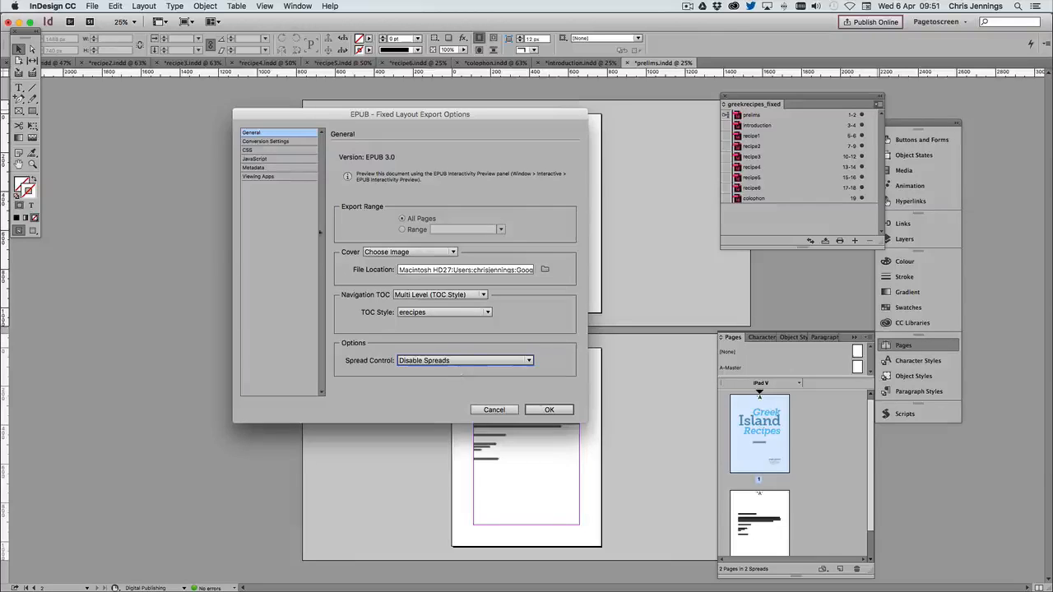
# Enter the metadata title Greek Island Recipes and the creator's surname, and run the EPUB export
pyautogui.click(255, 168)
pyautogui.click(395, 163)
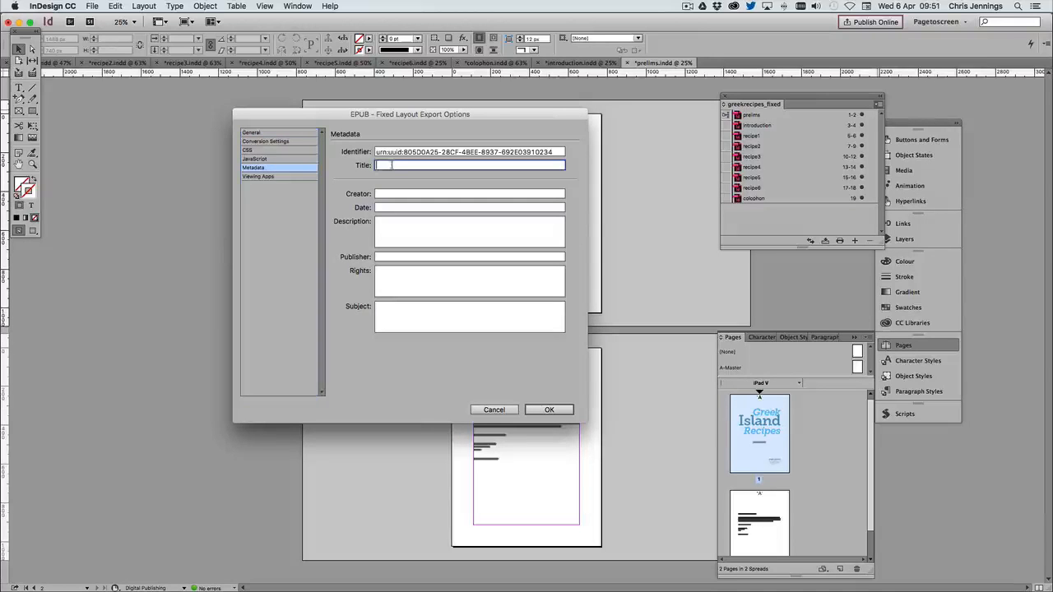
pyautogui.write('Greek Island Recipes')
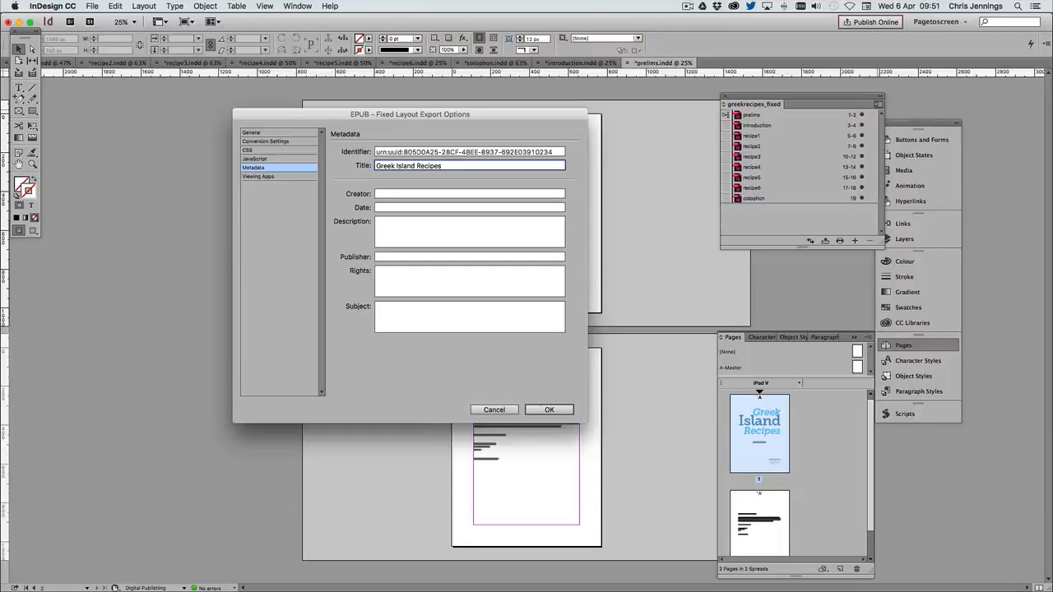
pyautogui.click(392, 194)
pyautogui.write('Jennings')
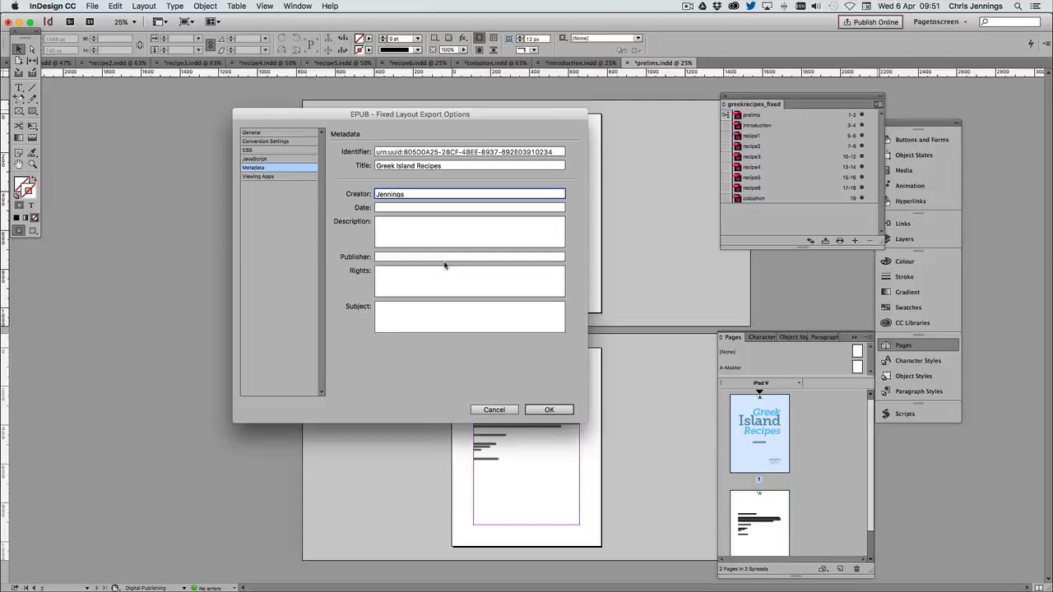
pyautogui.click(549, 411)
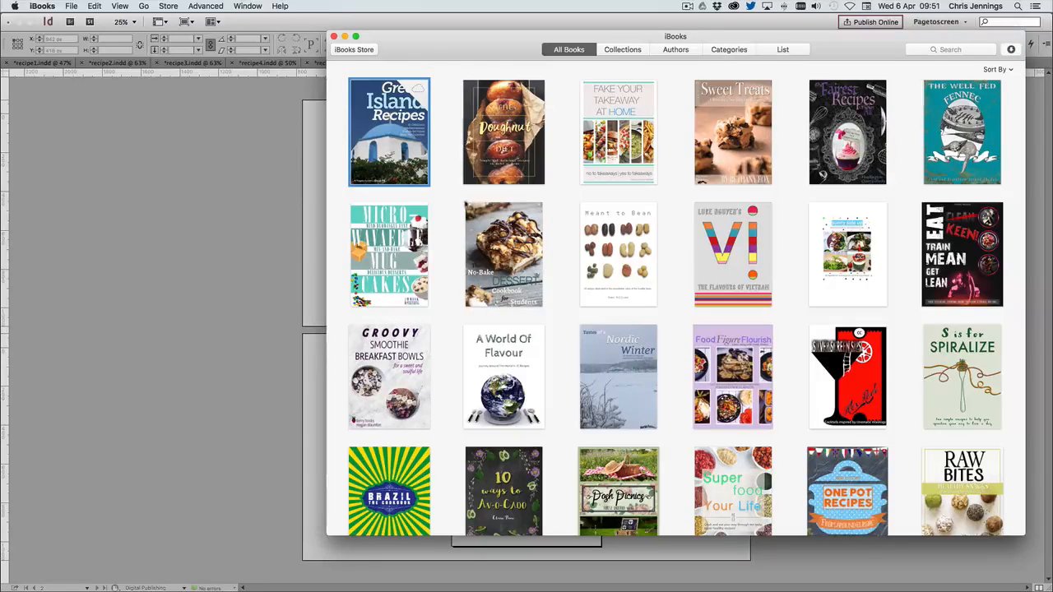
# Page through the exported book in iBooks from the title page to page 9, checking the introduction and first recipe layouts
pyautogui.press('super+w')
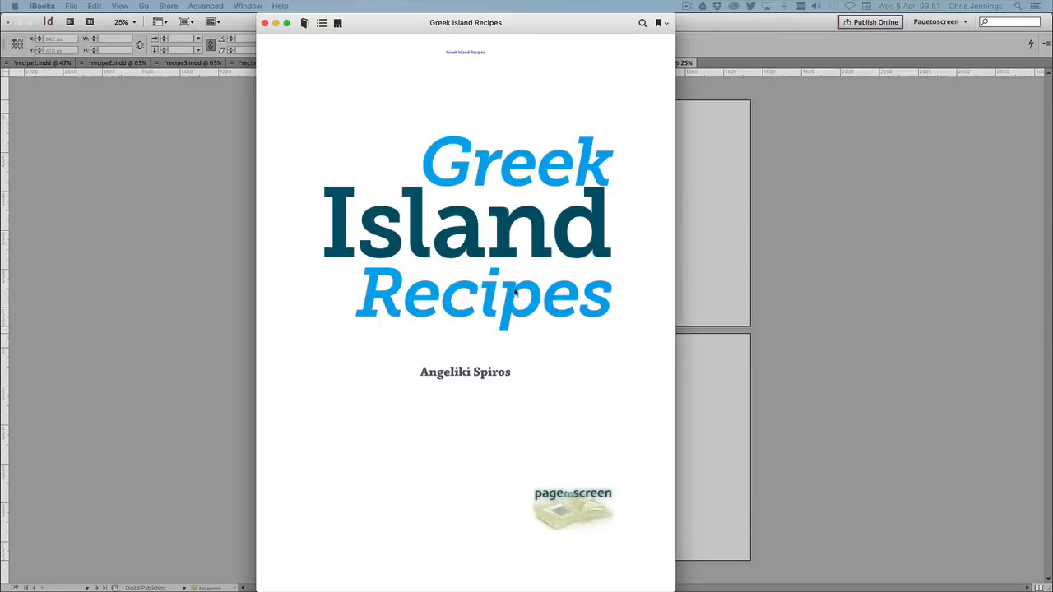
pyautogui.click(664, 311)
pyautogui.click(664, 311)
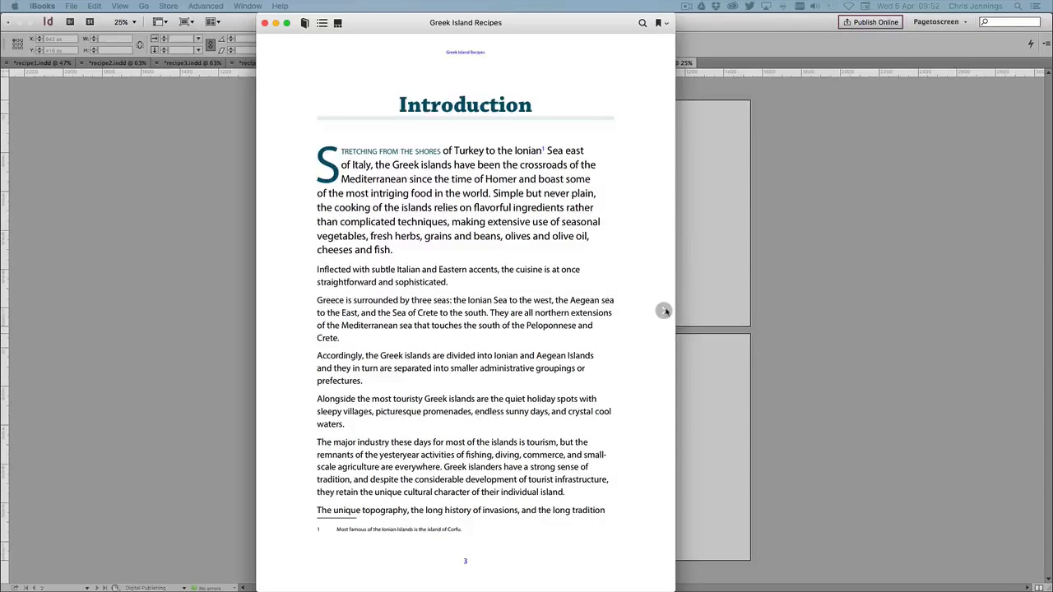
pyautogui.click(664, 311)
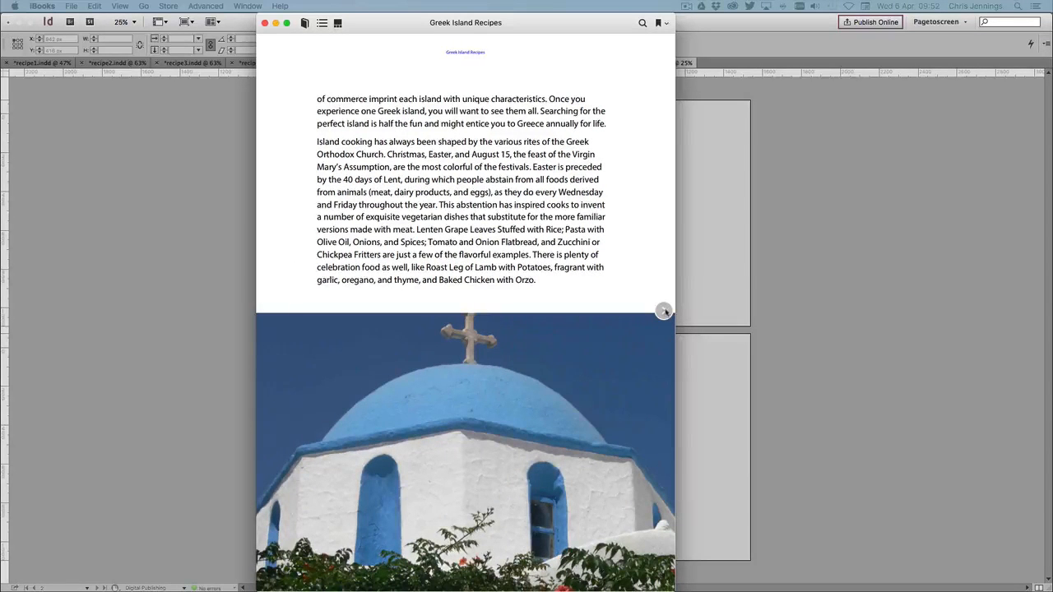
pyautogui.click(664, 311)
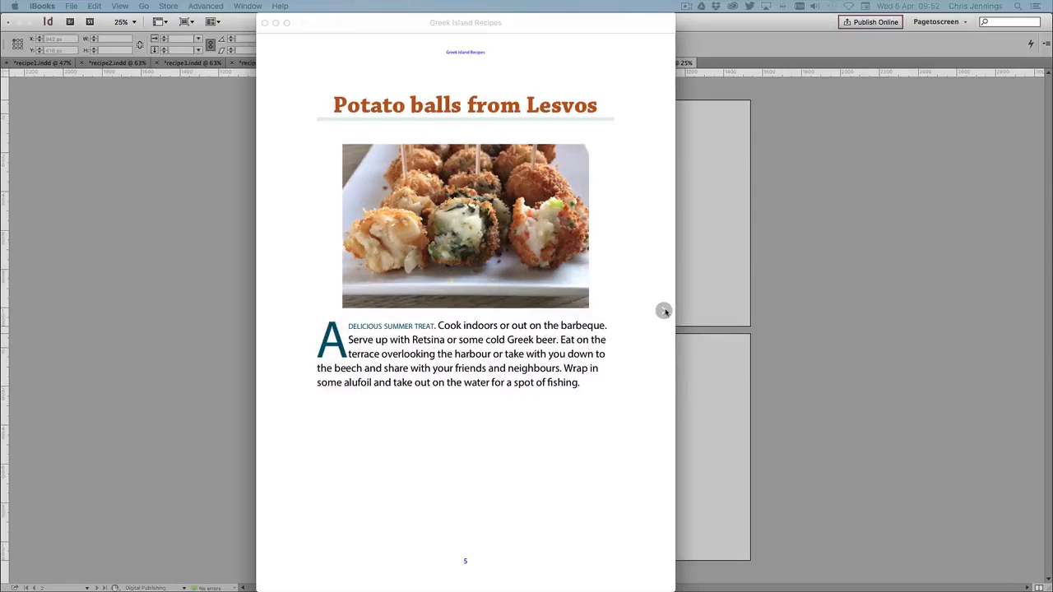
pyautogui.click(663, 311)
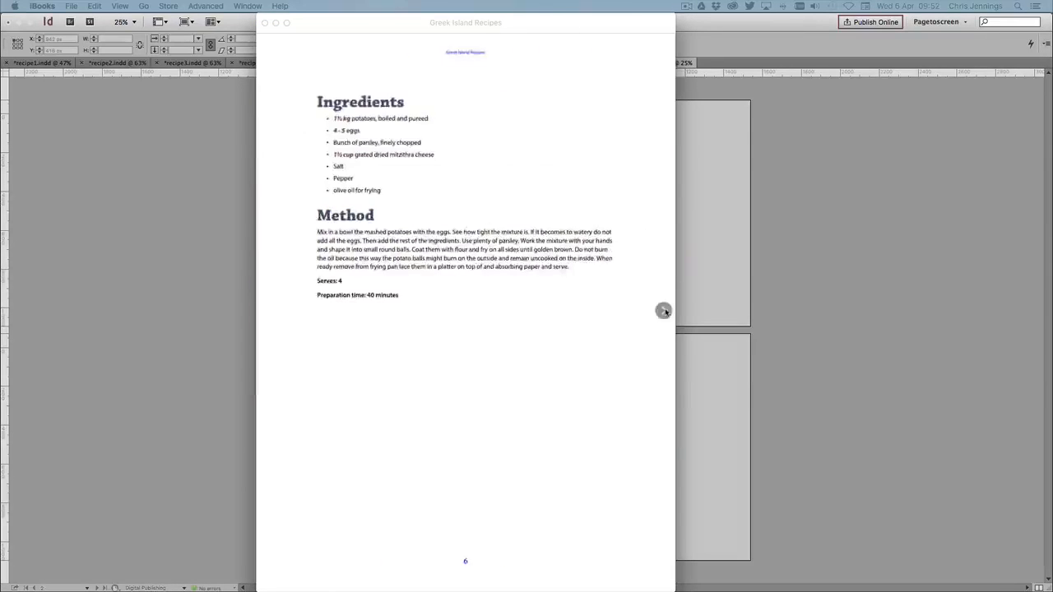
pyautogui.click(664, 311)
pyautogui.click(664, 311)
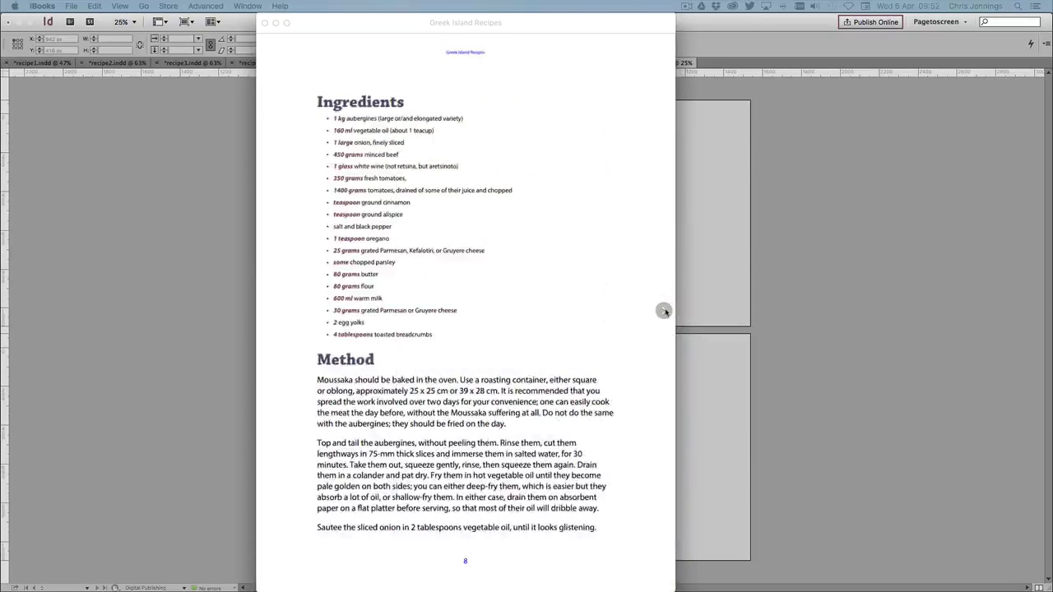
pyautogui.click(664, 311)
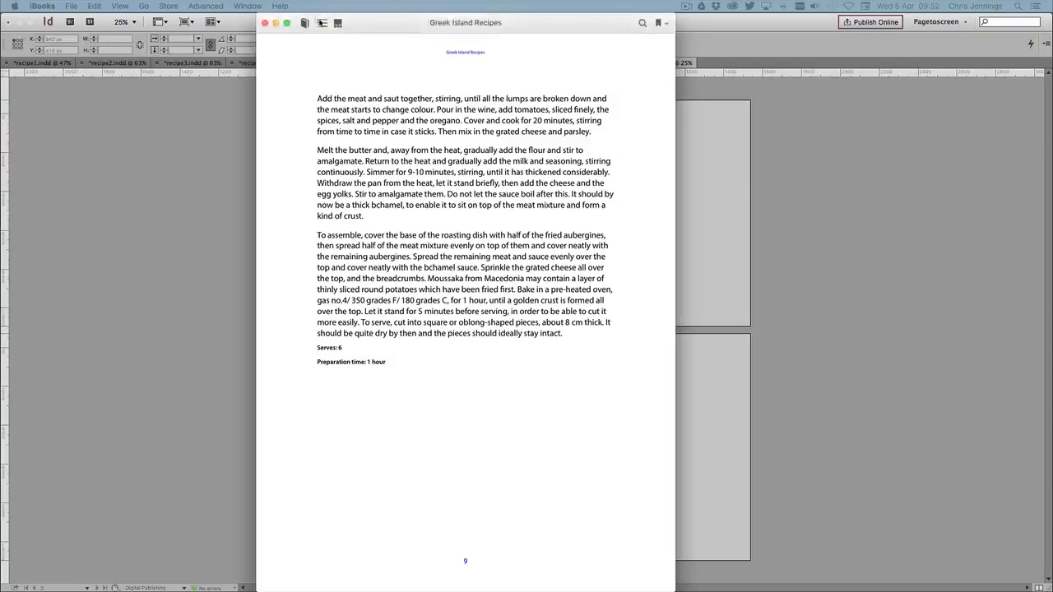
# Jump to Greek Chicken Pasta Salad through the table of contents and page on to the Greek Spinach Pie method on page 18
pyautogui.click(321, 23)
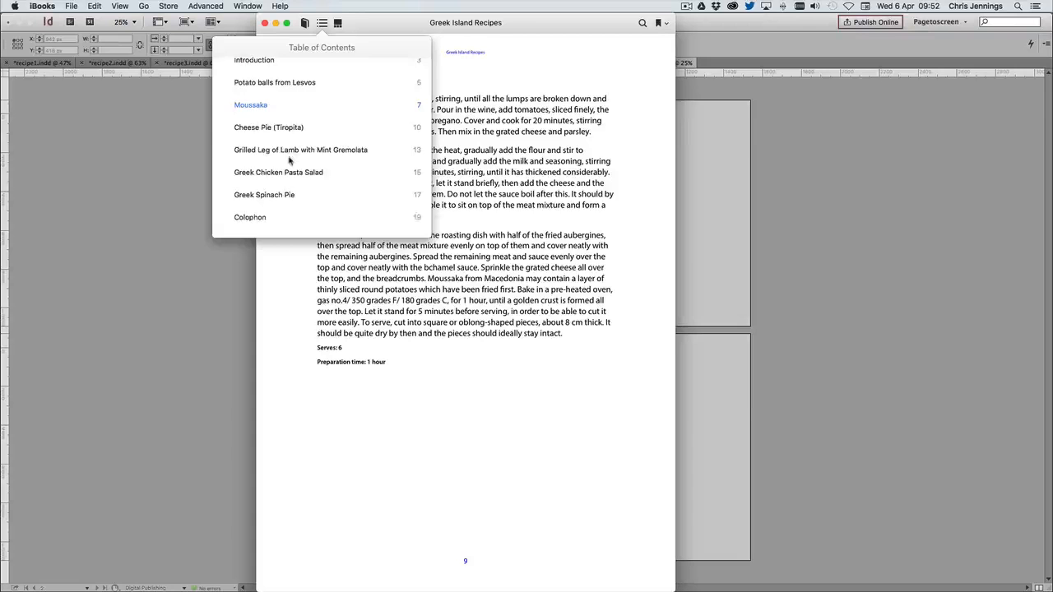
pyautogui.click(277, 183)
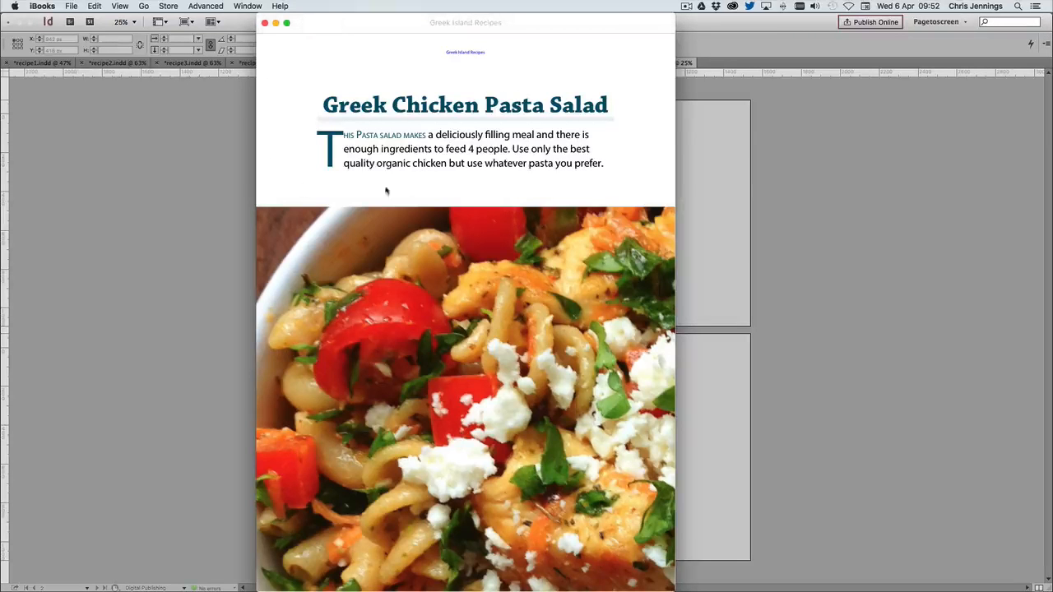
pyautogui.click(664, 311)
pyautogui.click(664, 311)
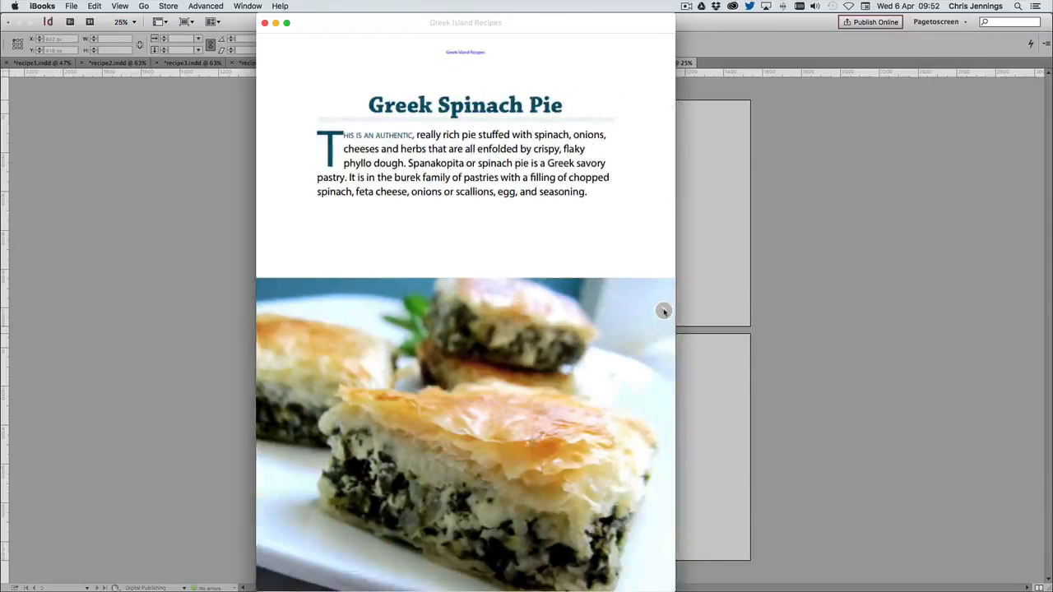
pyautogui.click(664, 311)
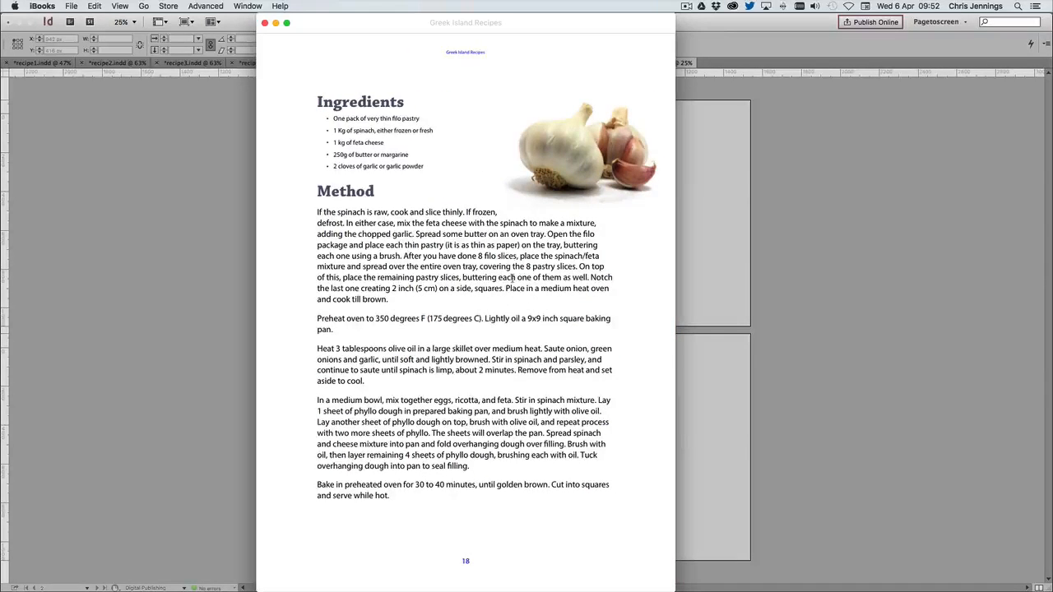
pyautogui.moveTo(600, 25); pyautogui.dragTo(587, 24)
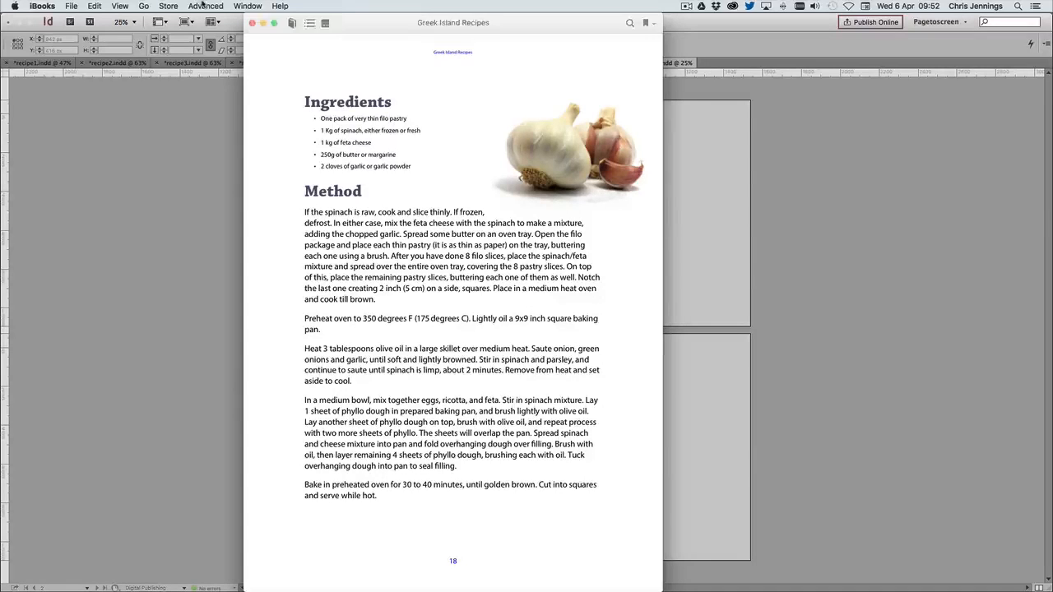
pyautogui.click(121, 7)
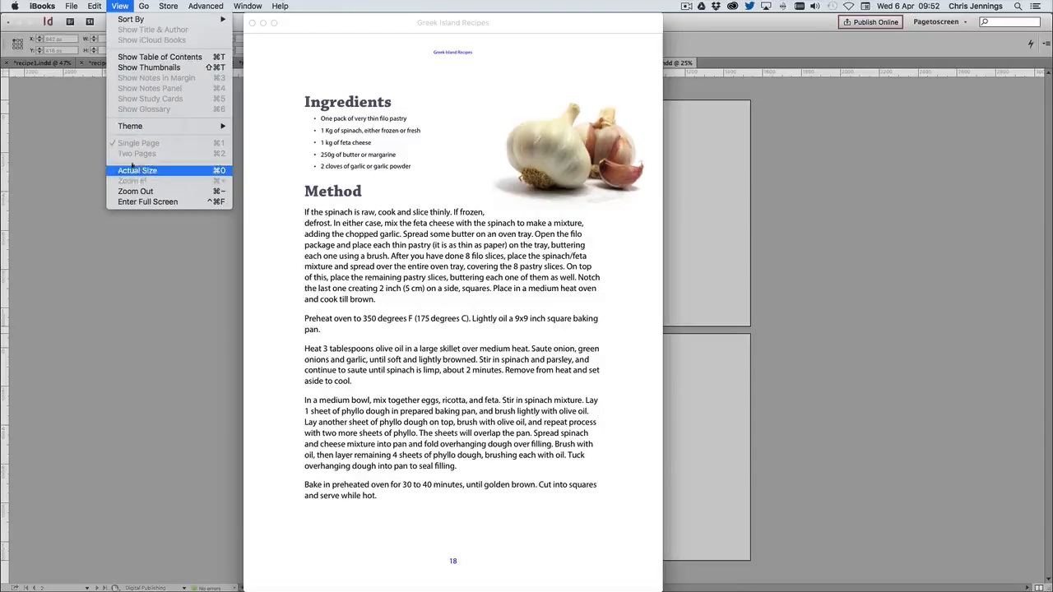
pyautogui.click(425, 164)
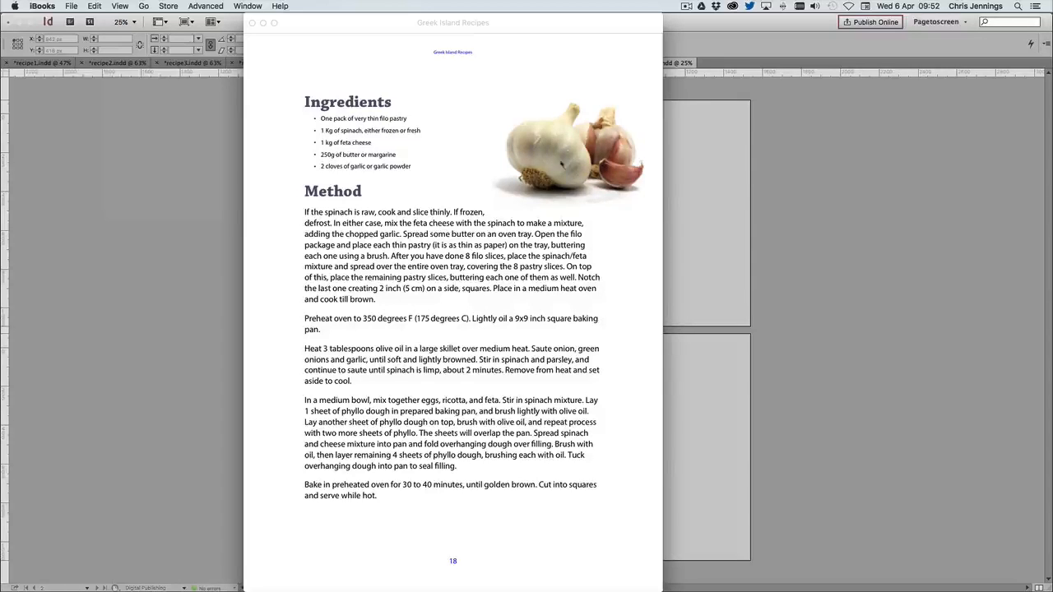
# View the Colophon page and display the book's table of contents to check its entries
pyautogui.click(651, 313)
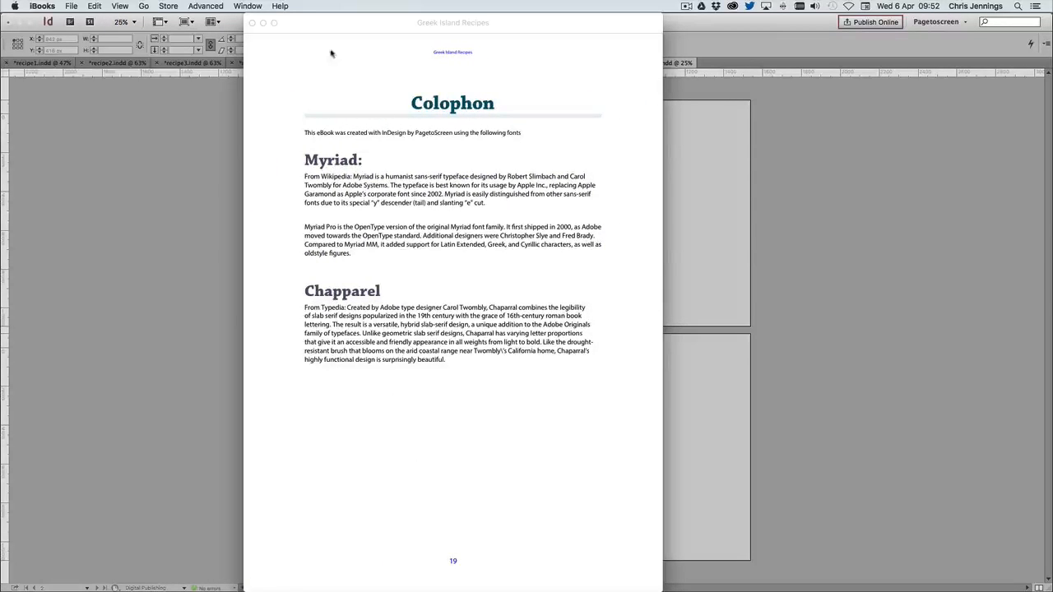
pyautogui.click(310, 24)
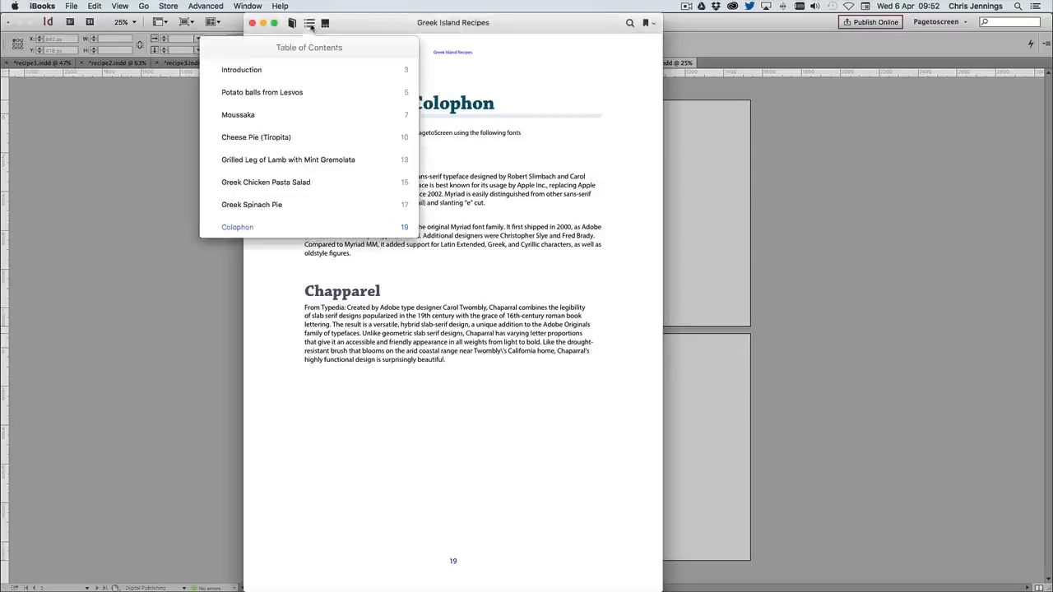
# Jump to Potato balls from Lesvos through the table of contents, check the recipe page, and switch back to InDesign
pyautogui.click(245, 93)
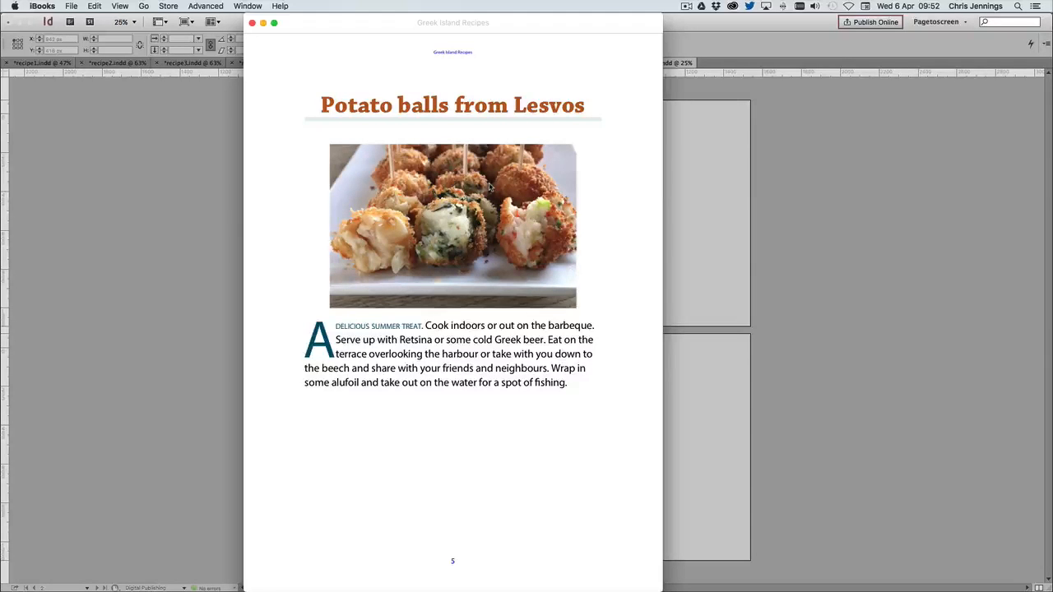
pyautogui.moveTo(315, 25)
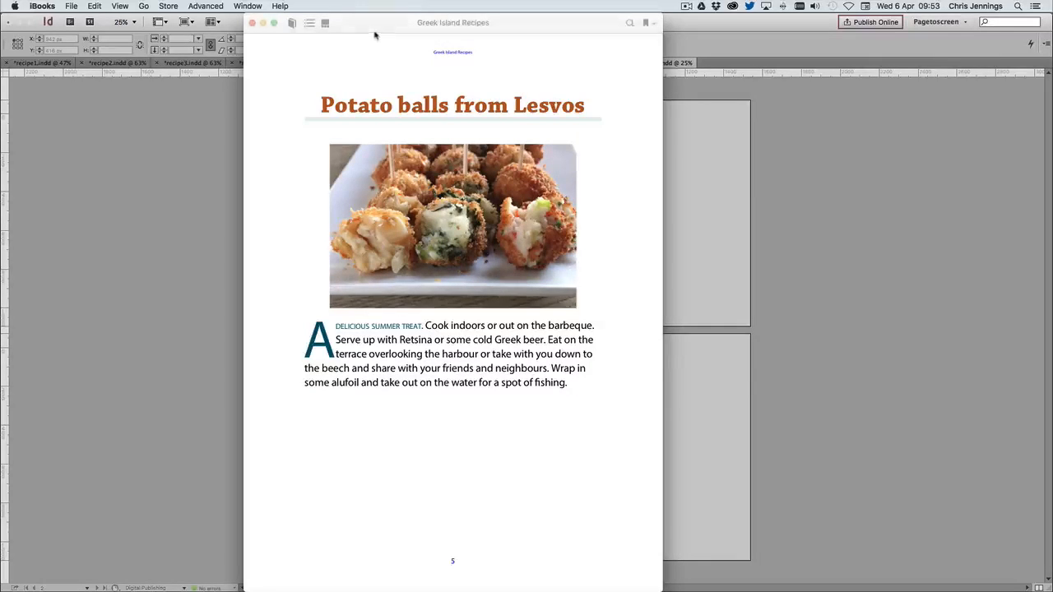
pyautogui.click(269, 24)
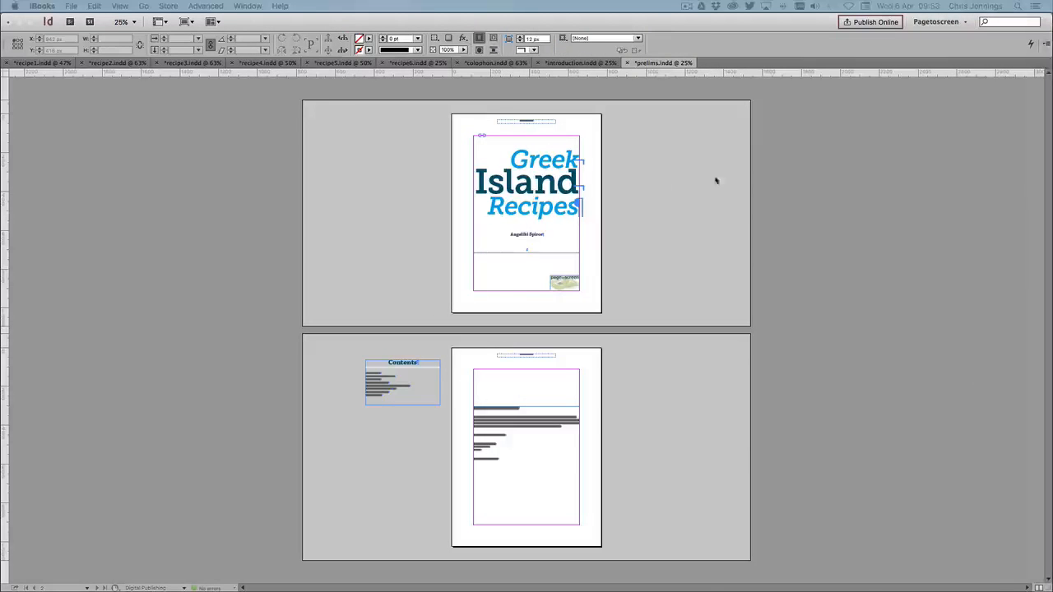
pyautogui.click(729, 175)
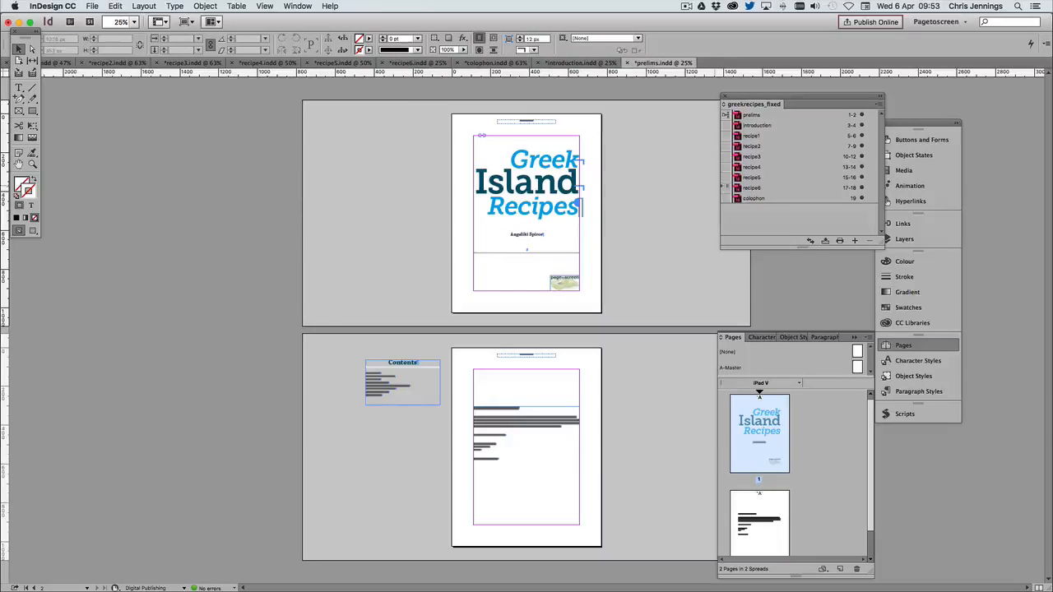
# Open the fixed-layout EPUB export options for the book to review the Spread Control choices, and cancel the export
pyautogui.moveTo(785, 98); pyautogui.dragTo(696, 134)
pyautogui.click(790, 142)
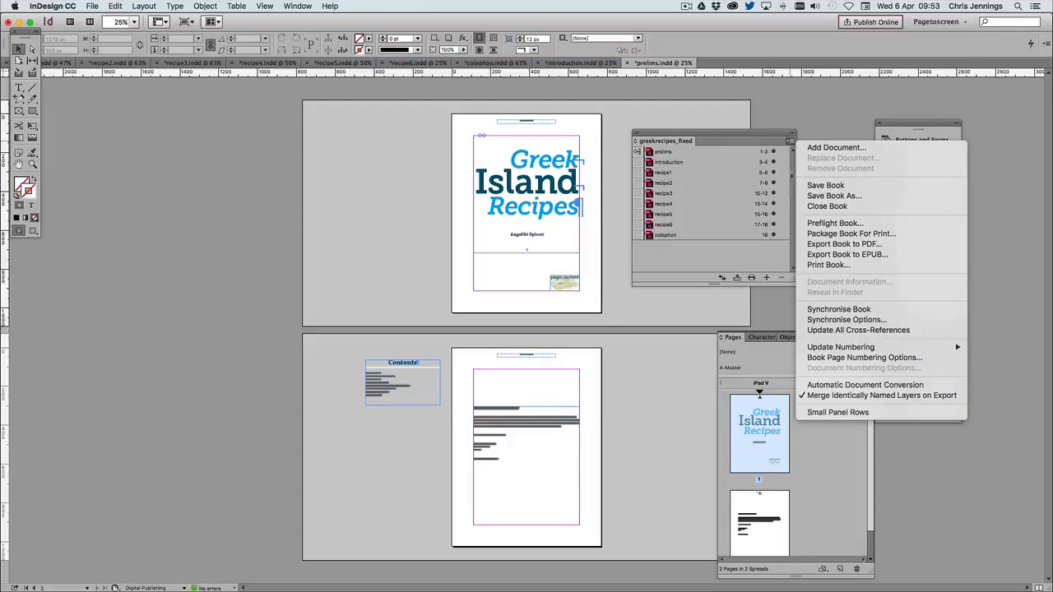
pyautogui.click(823, 258)
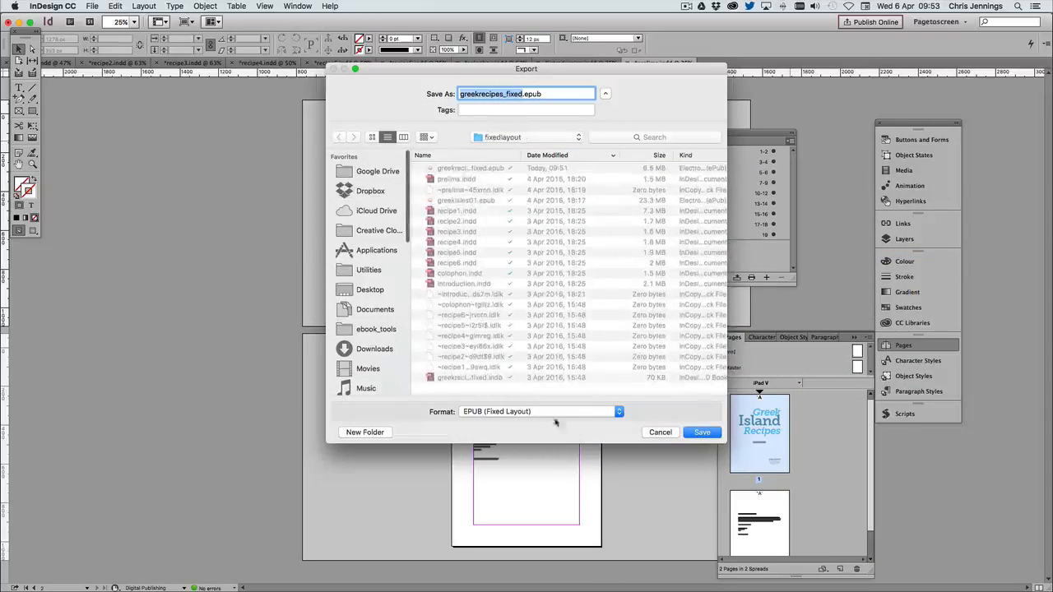
pyautogui.click(696, 430)
pyautogui.click(599, 207)
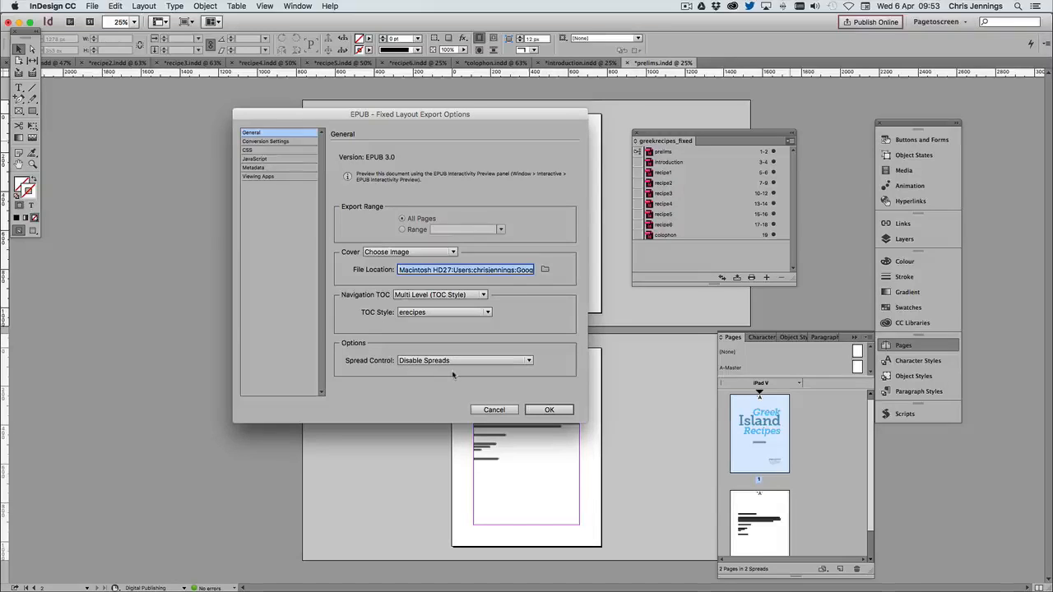
pyautogui.click(514, 363)
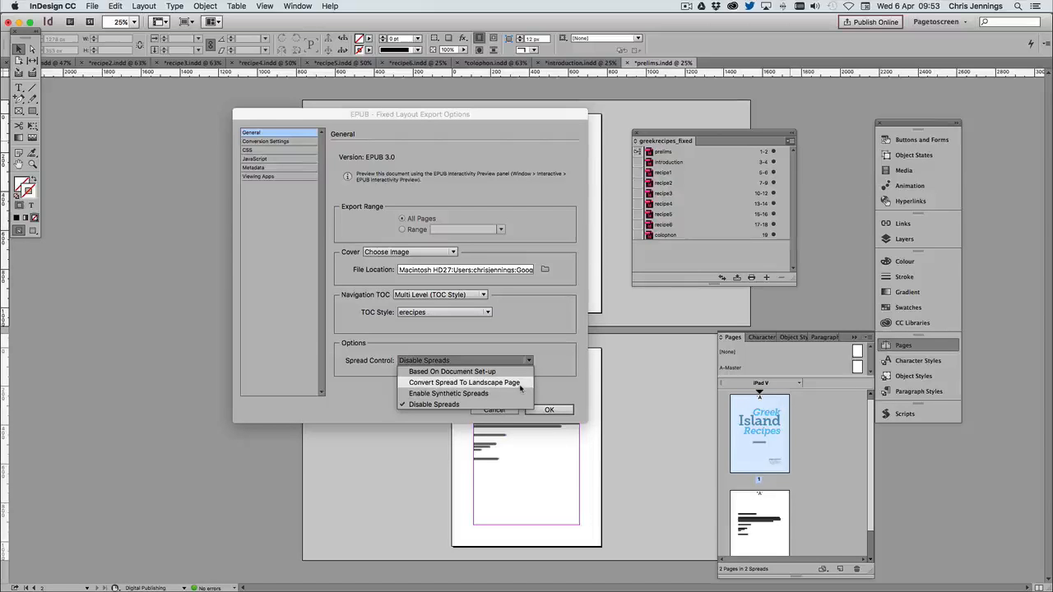
pyautogui.click(519, 383)
pyautogui.click(508, 412)
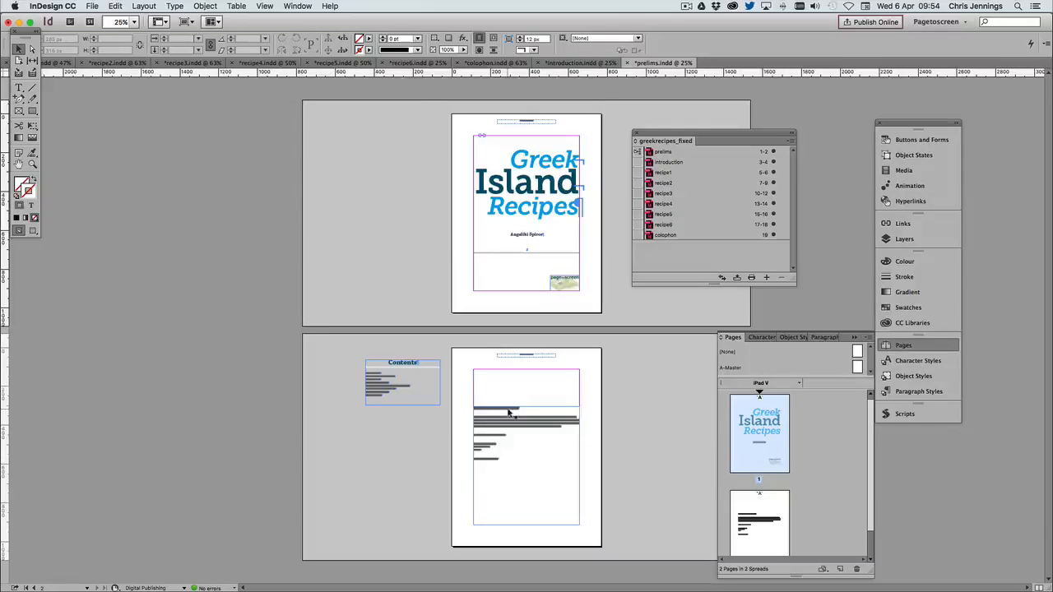
# Turn on Facing Pages for the prelims document and move the book's document list clear of the title page
pyautogui.click(94, 7)
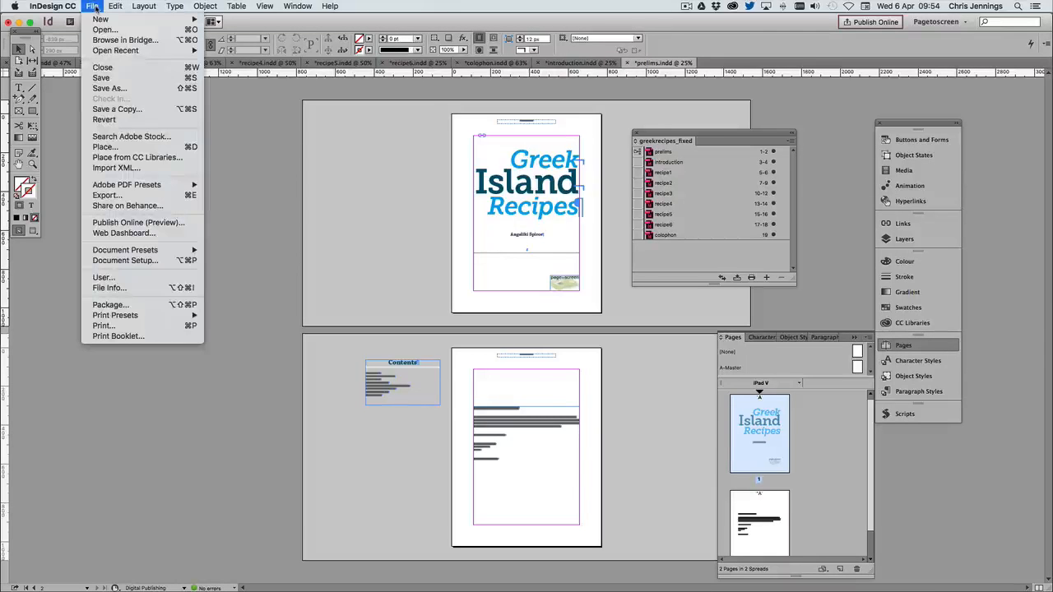
pyautogui.click(141, 261)
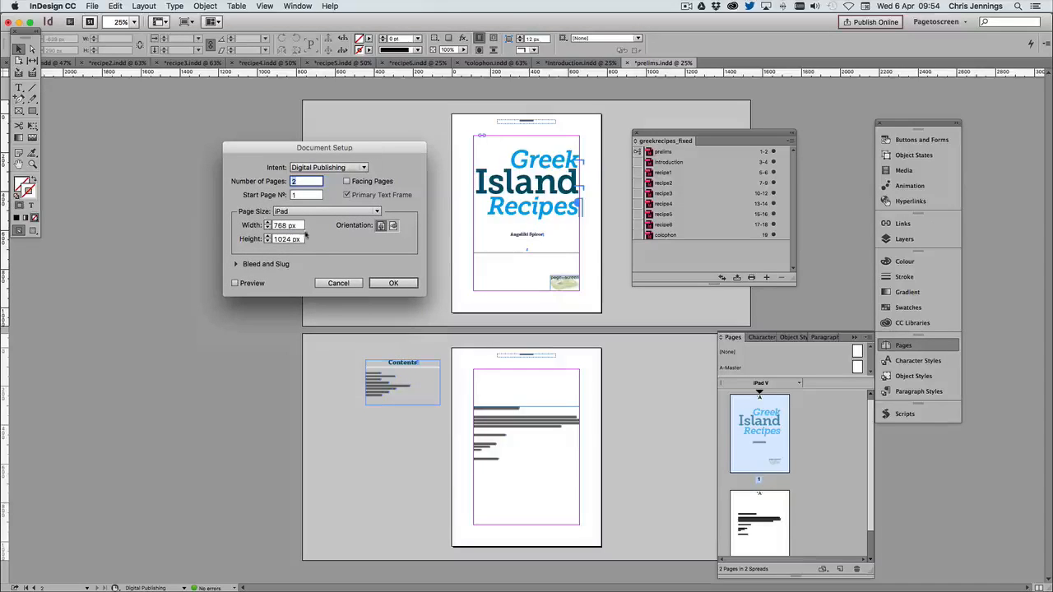
pyautogui.click(347, 181)
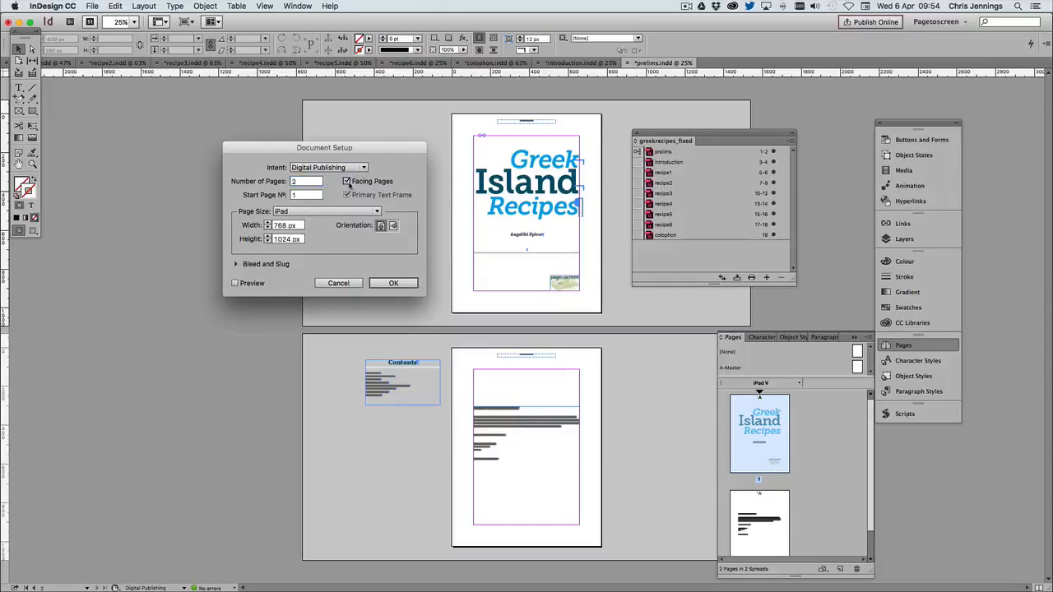
pyautogui.click(393, 283)
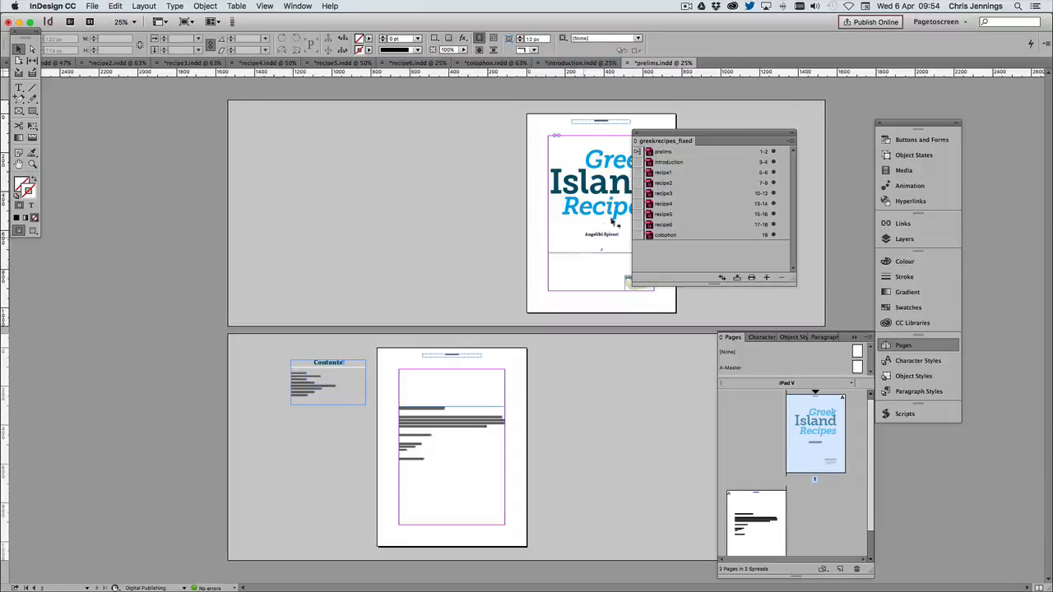
pyautogui.moveTo(676, 137); pyautogui.dragTo(168, 140)
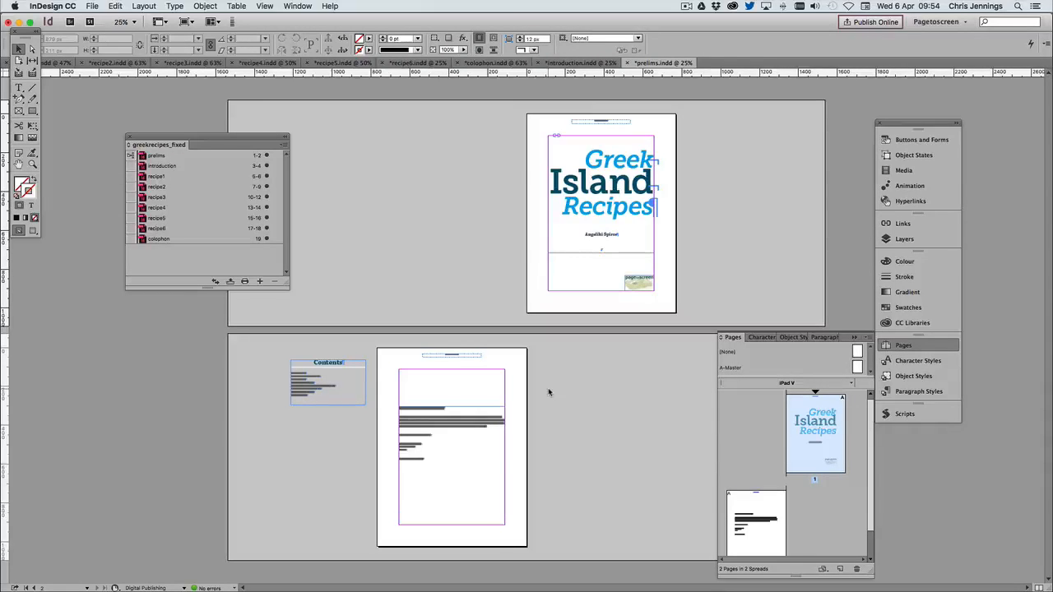
pyautogui.rightClick(816, 431)
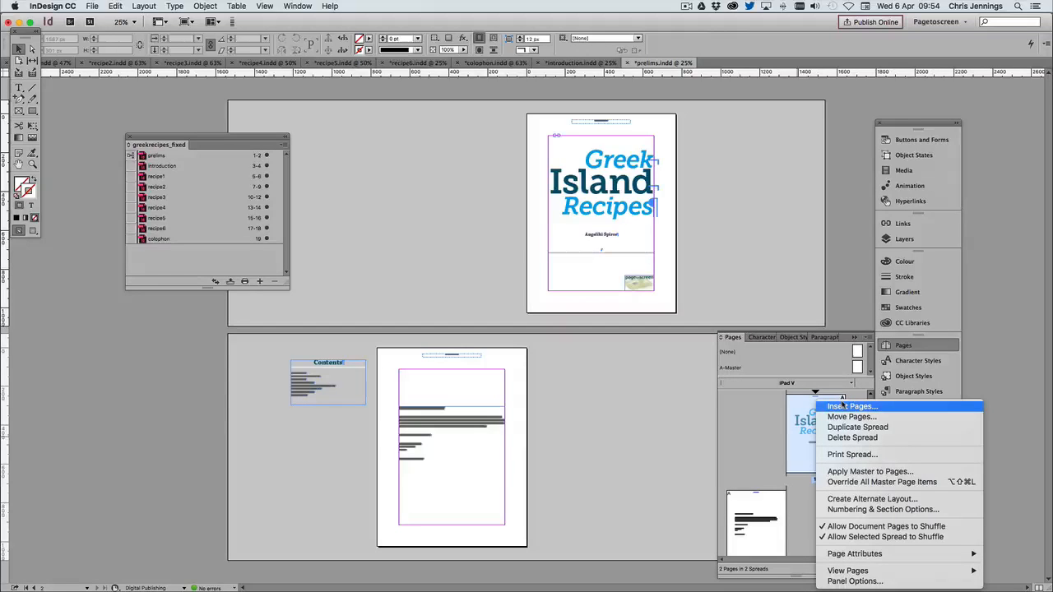
pyautogui.click(842, 406)
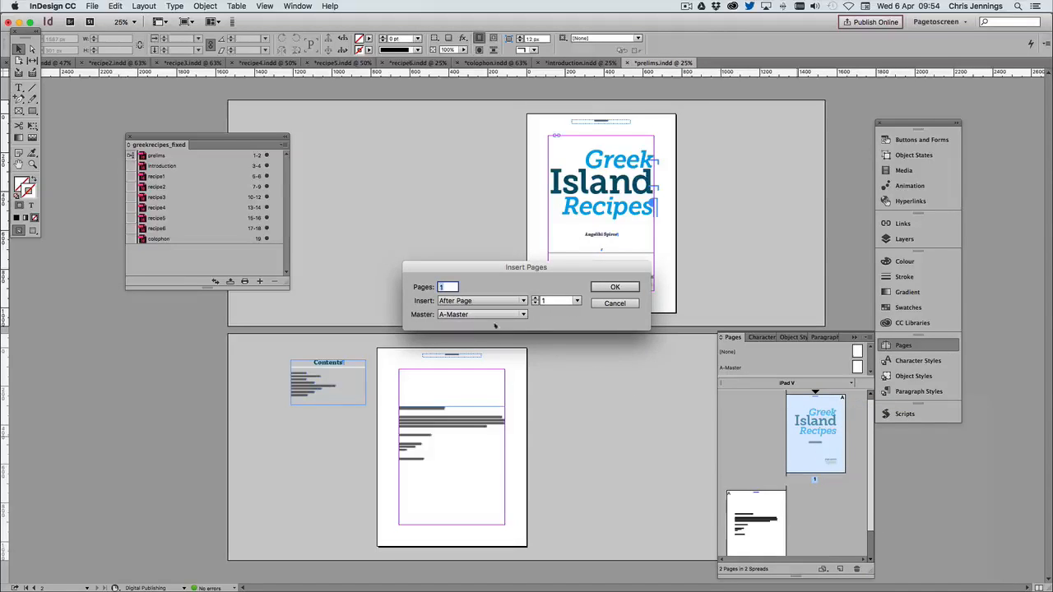
pyautogui.click(484, 300)
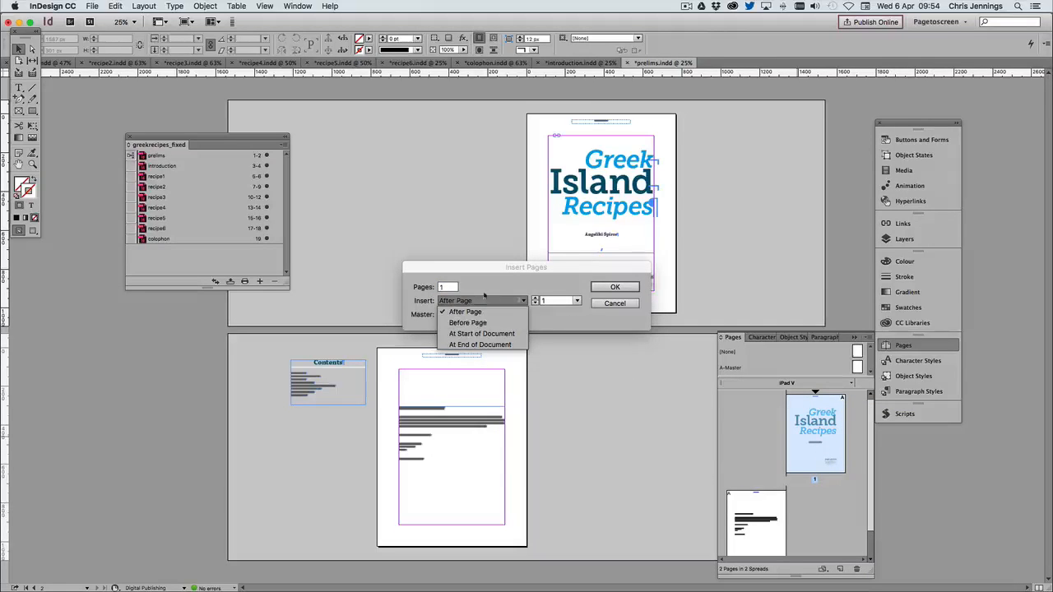
pyautogui.click(605, 305)
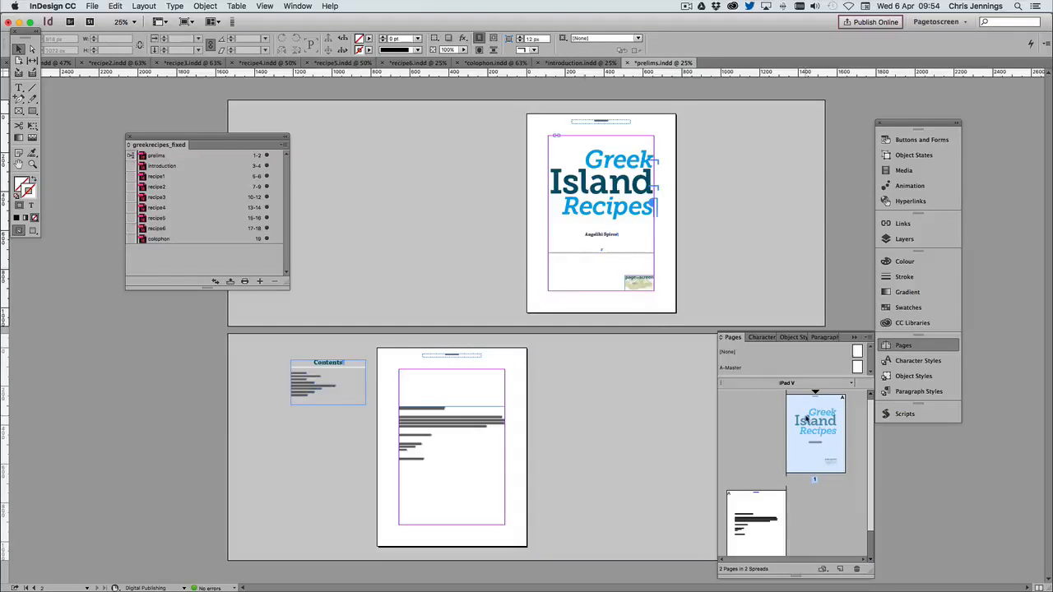
# Disable Allow Document Pages to Shuffle in the prelims document and insert one A-Master page before page 1
pyautogui.rightClick(807, 420)
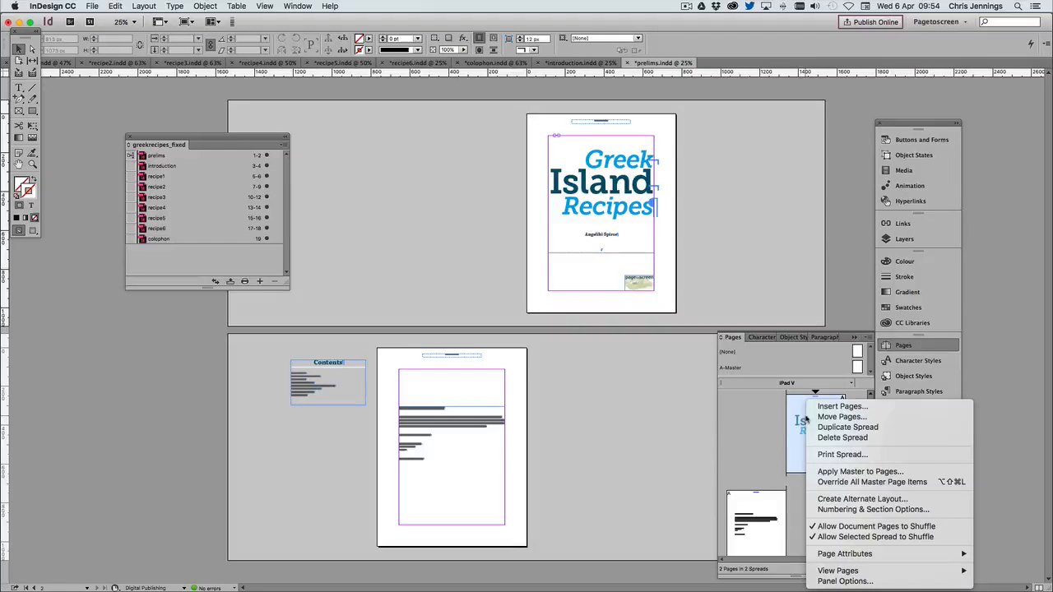
pyautogui.click(869, 531)
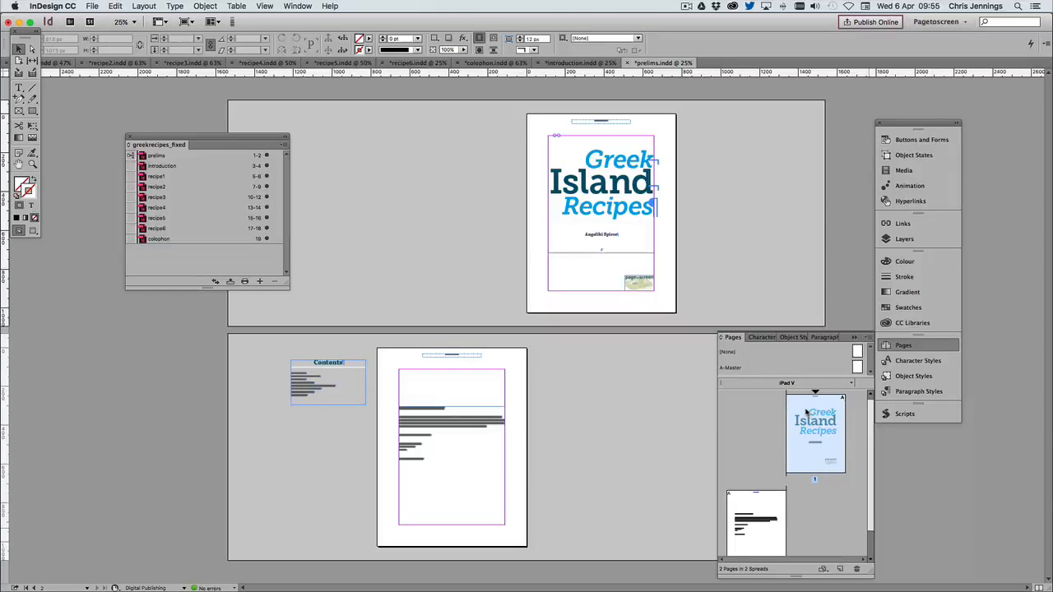
pyautogui.rightClick(806, 412)
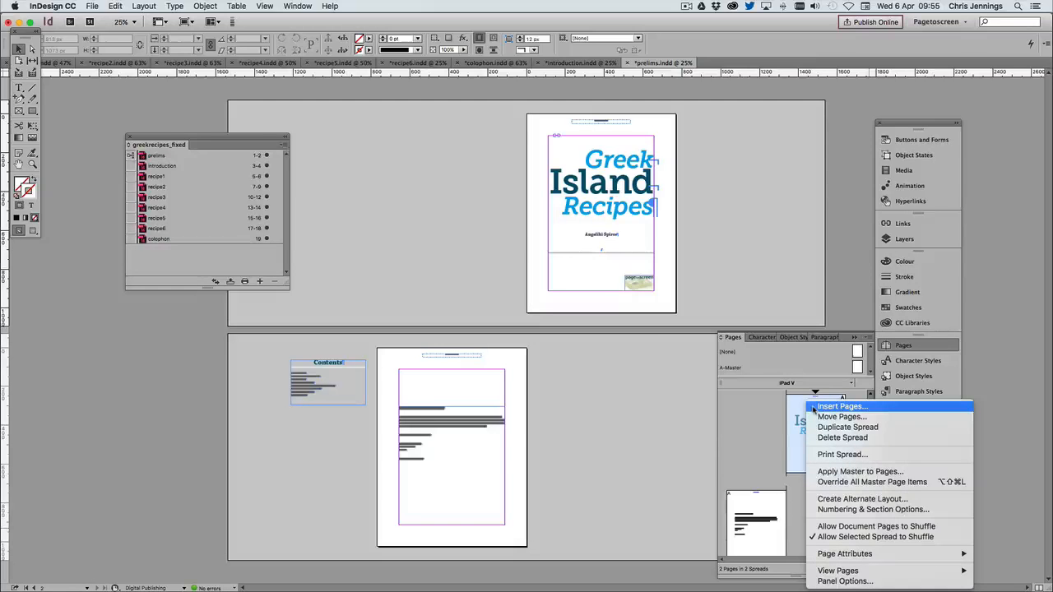
pyautogui.click(839, 406)
pyautogui.click(486, 301)
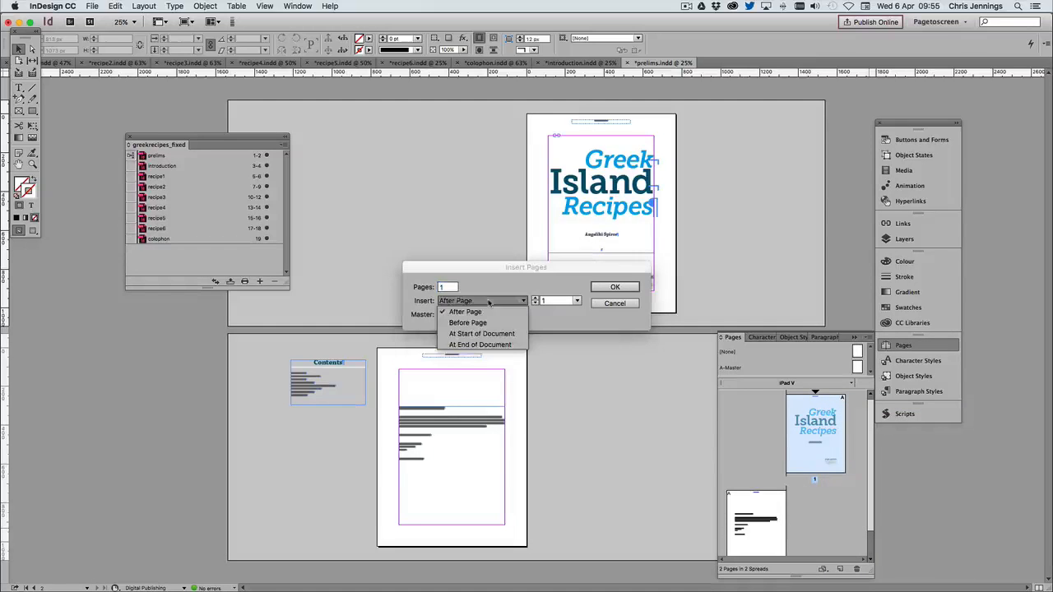
pyautogui.click(468, 323)
pyautogui.click(614, 286)
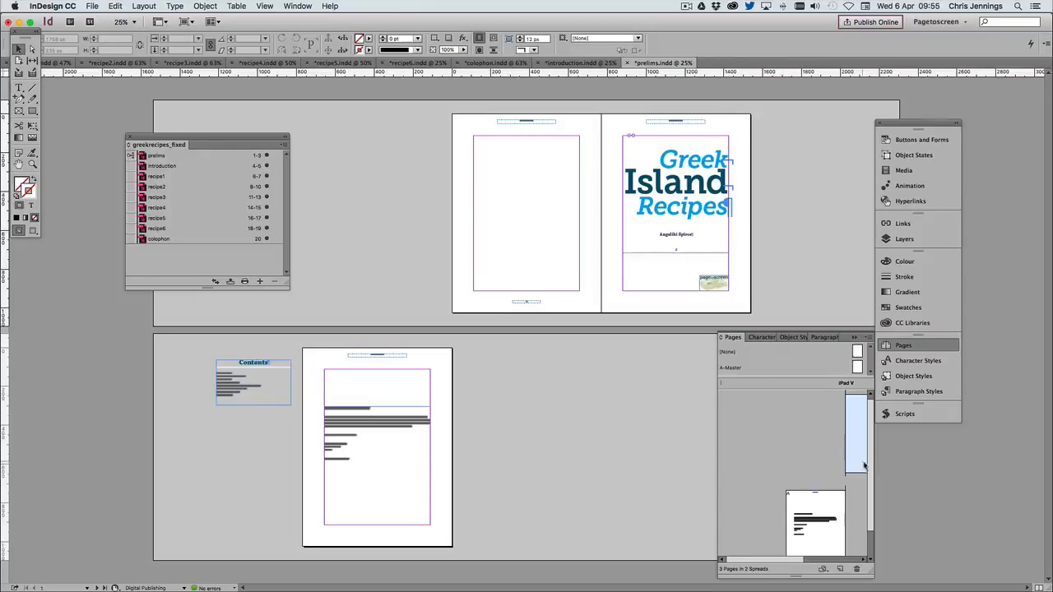
# Enlarge the page thumbnail overview and move the new blank page across the spine so it faces the title page
pyautogui.moveTo(730, 341); pyautogui.dragTo(449, 271)
pyautogui.moveTo(589, 502); pyautogui.dragTo(714, 527)
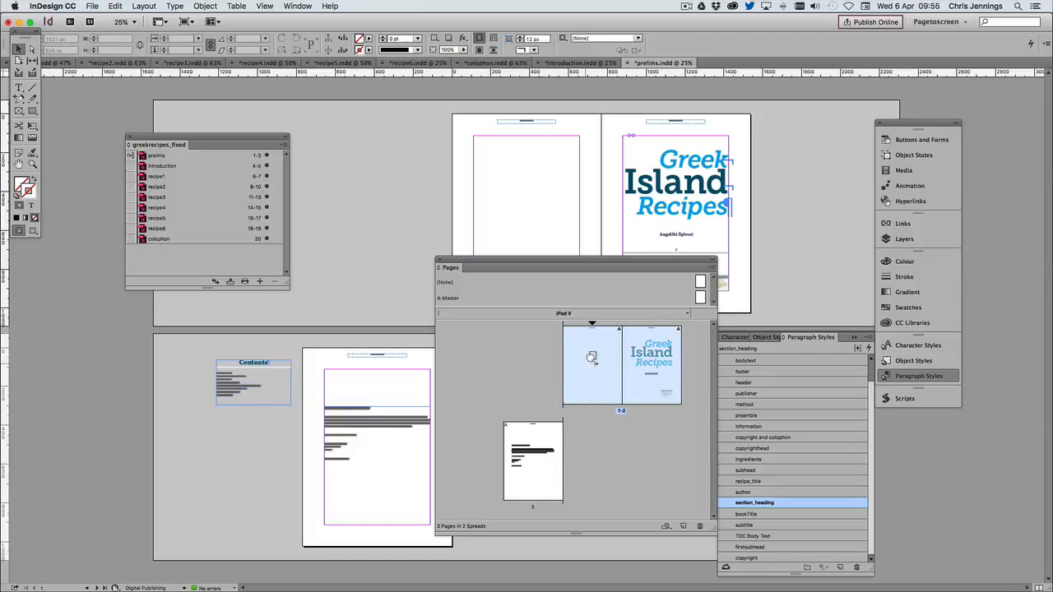
pyautogui.click(599, 375)
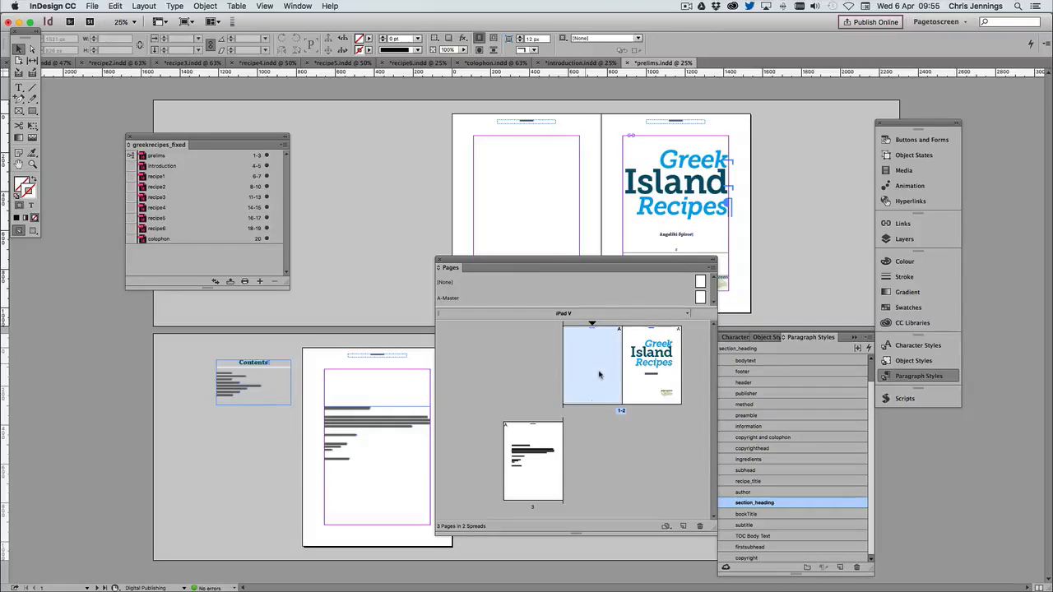
pyautogui.moveTo(598, 373); pyautogui.dragTo(556, 363)
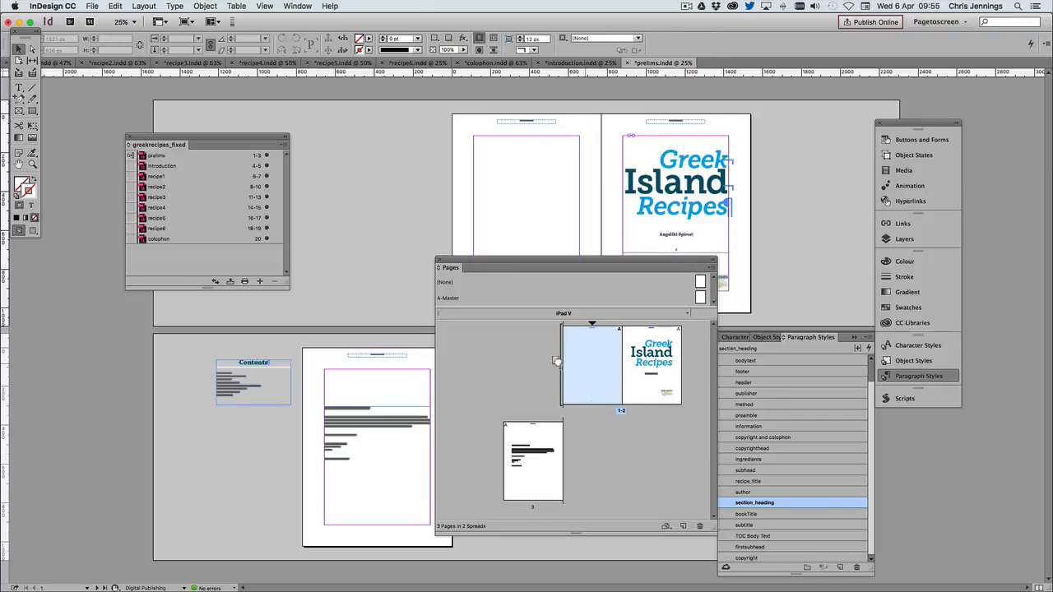
pyautogui.moveTo(556, 364); pyautogui.dragTo(556, 364)
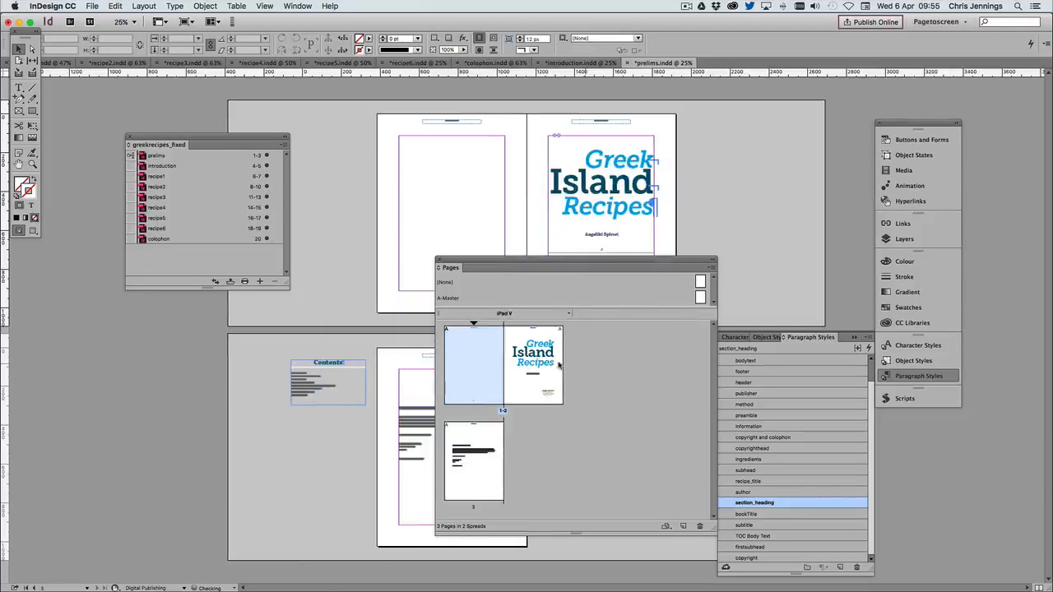
pyautogui.click(616, 392)
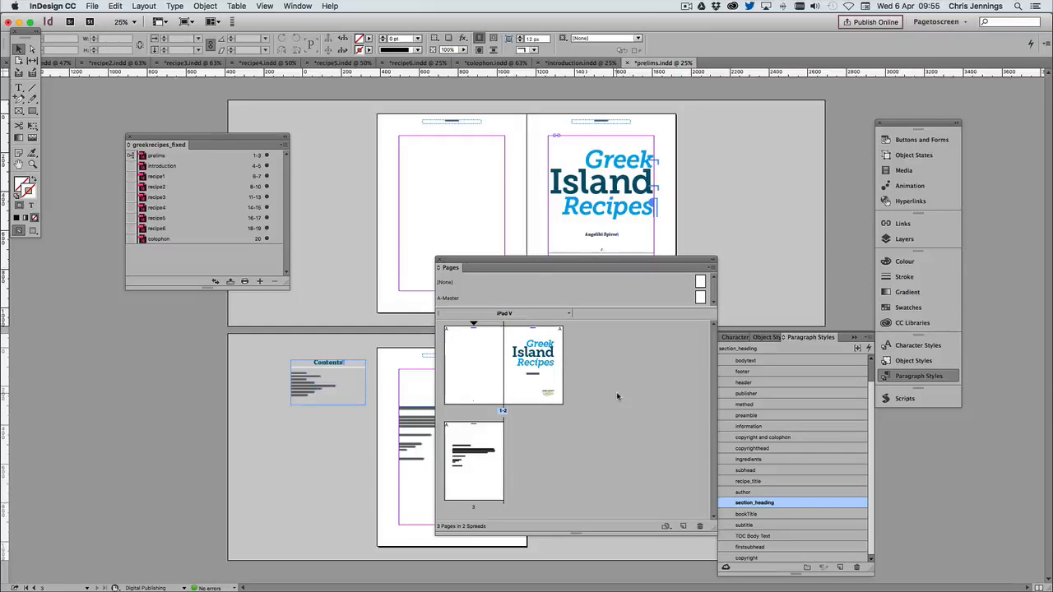
# Insert one page based on A-Master after page 3 of the prelims document
pyautogui.click(482, 444)
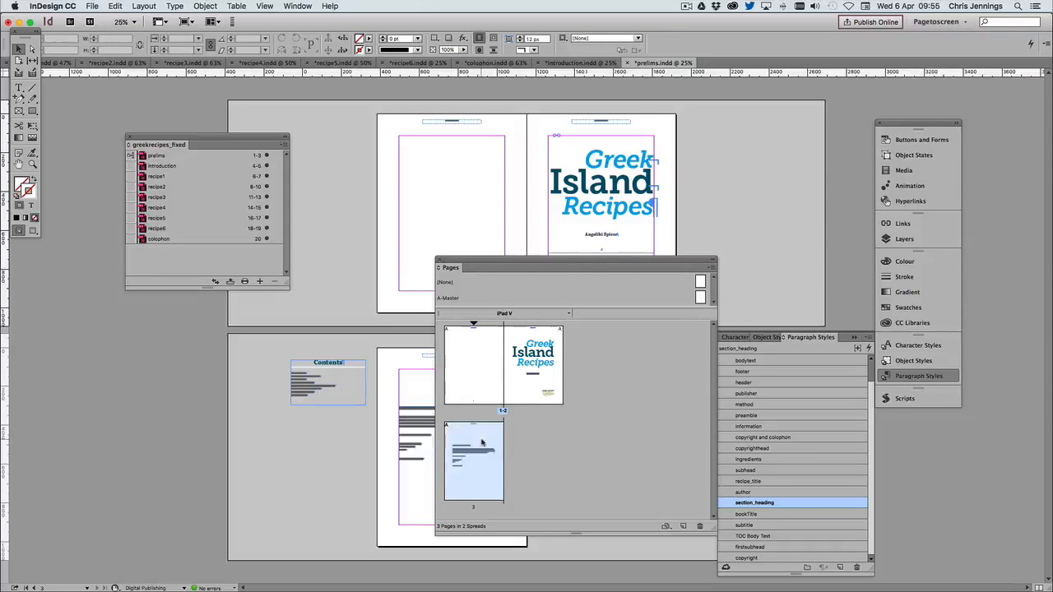
pyautogui.rightClick(491, 437)
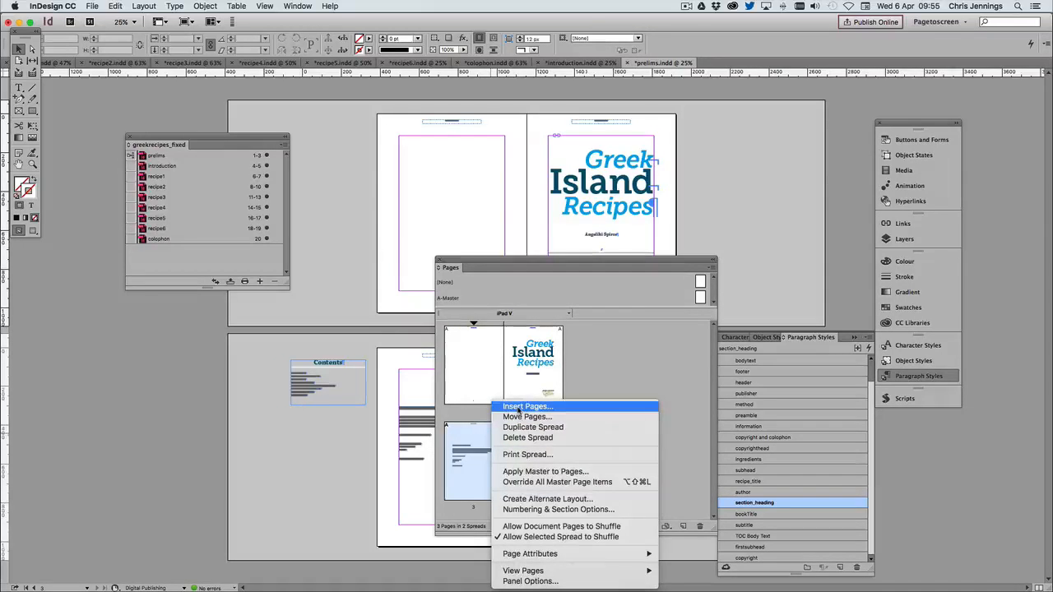
pyautogui.click(518, 406)
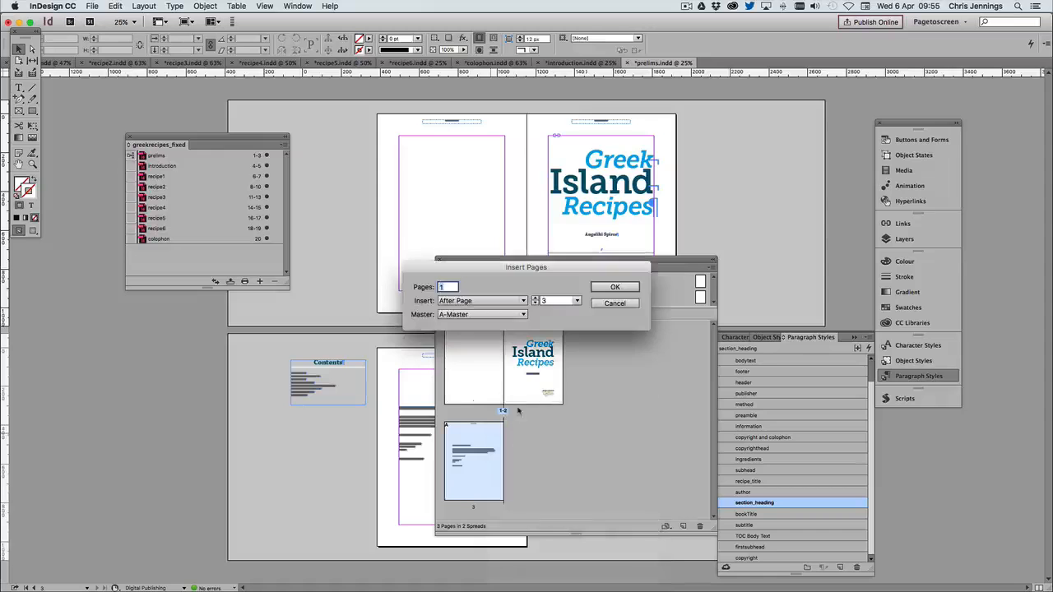
pyautogui.click(615, 286)
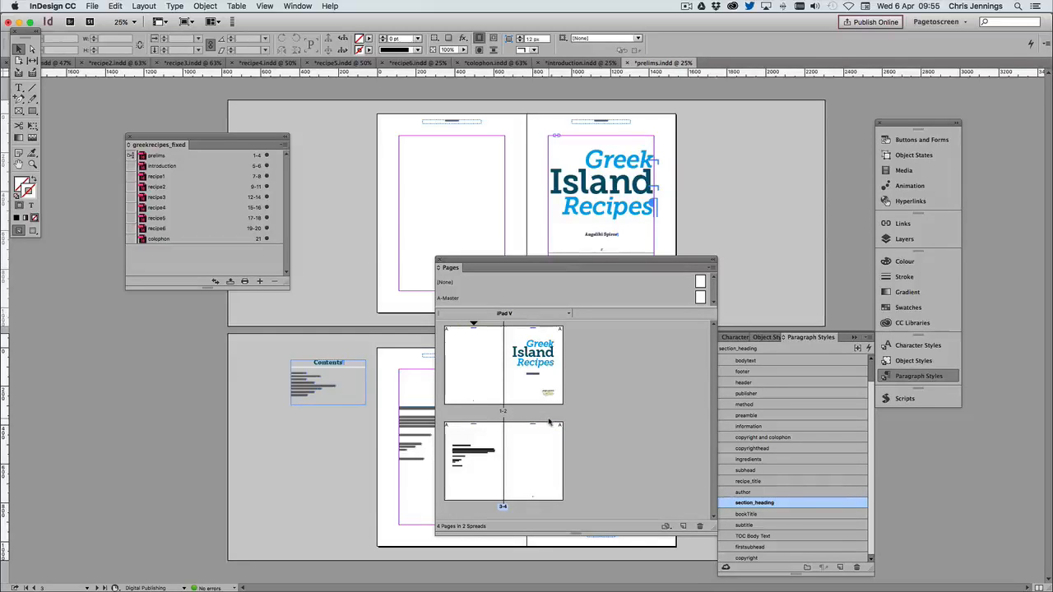
# Start a new section at the title page with page numbering starting at 1, and dock the page thumbnail overview with the other collapsed palettes
pyautogui.rightClick(538, 332)
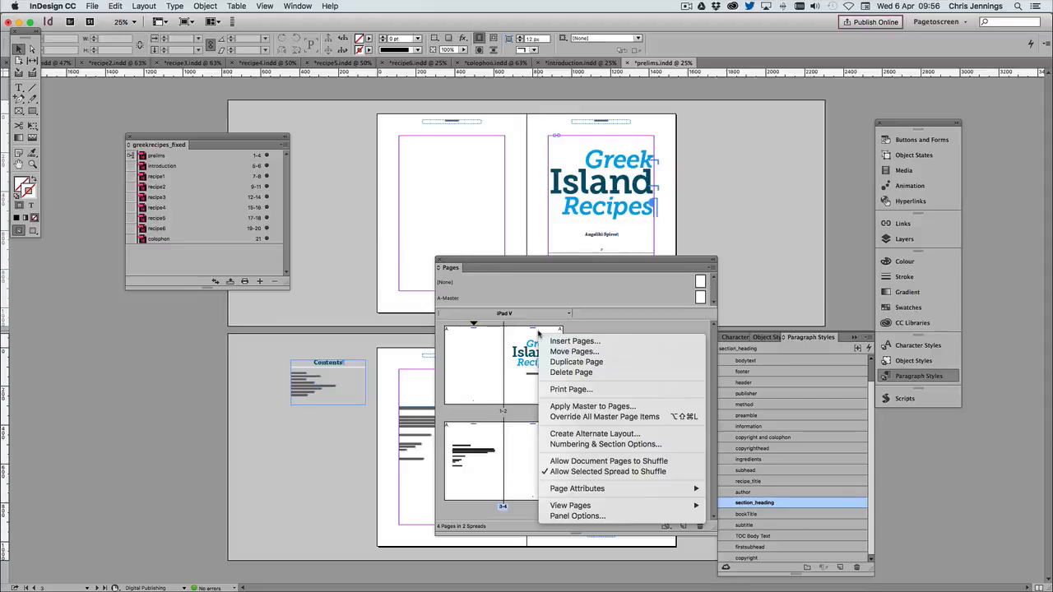
pyautogui.click(555, 443)
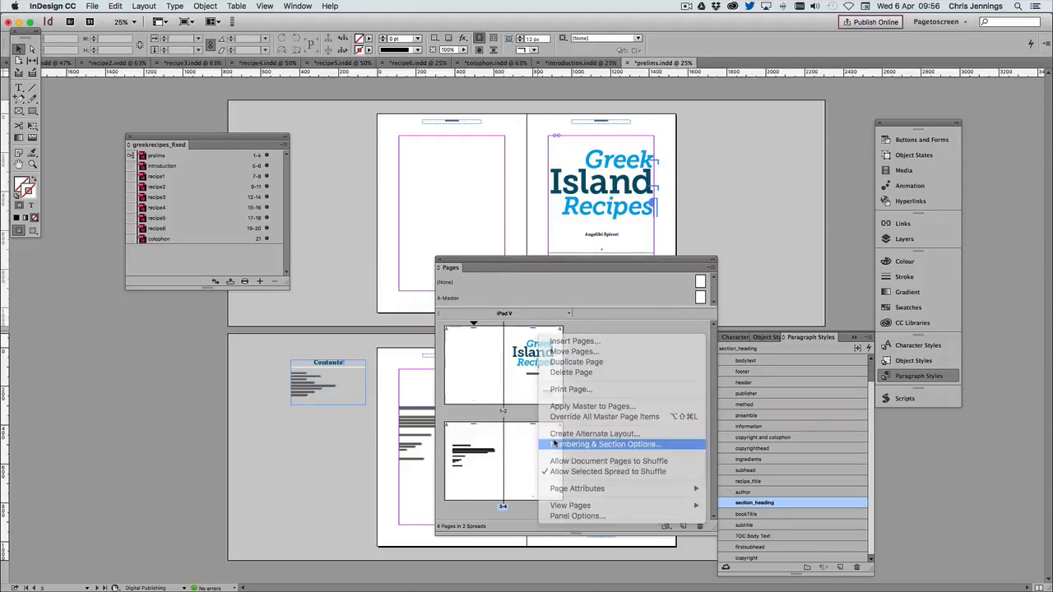
pyautogui.click(424, 231)
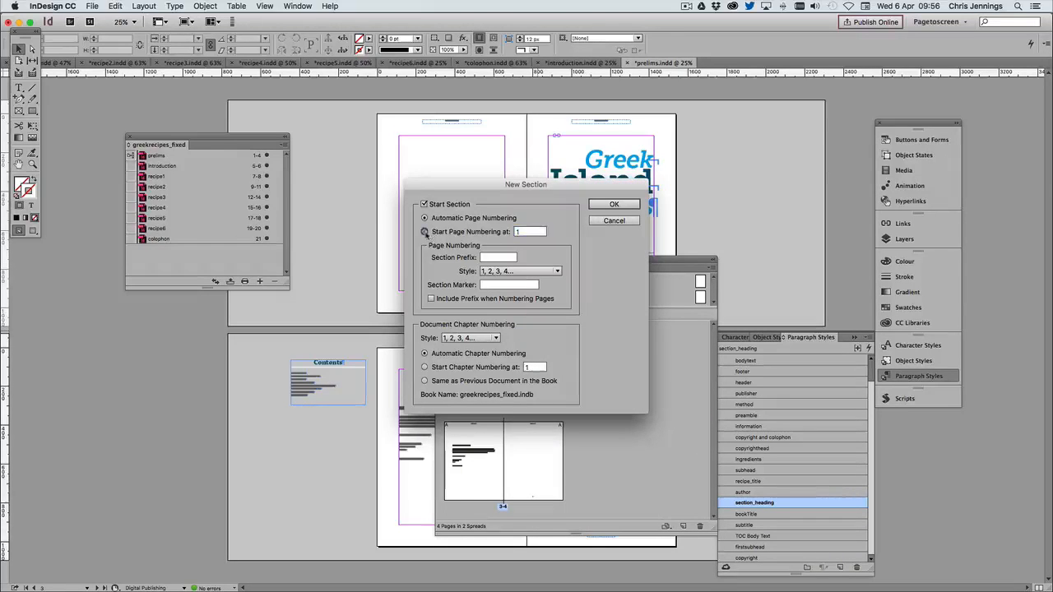
pyautogui.click(605, 204)
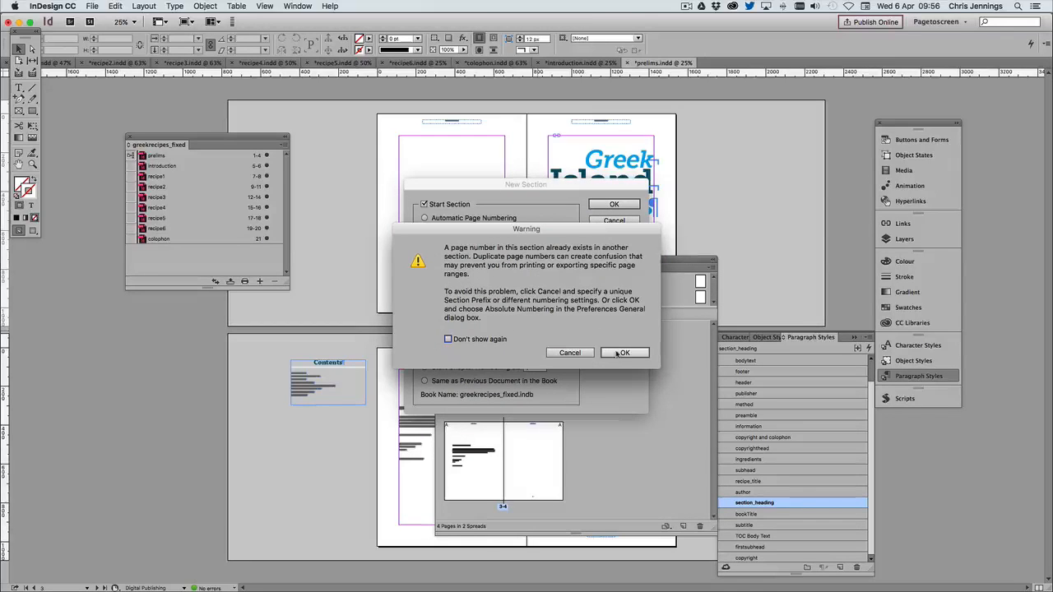
pyautogui.click(619, 353)
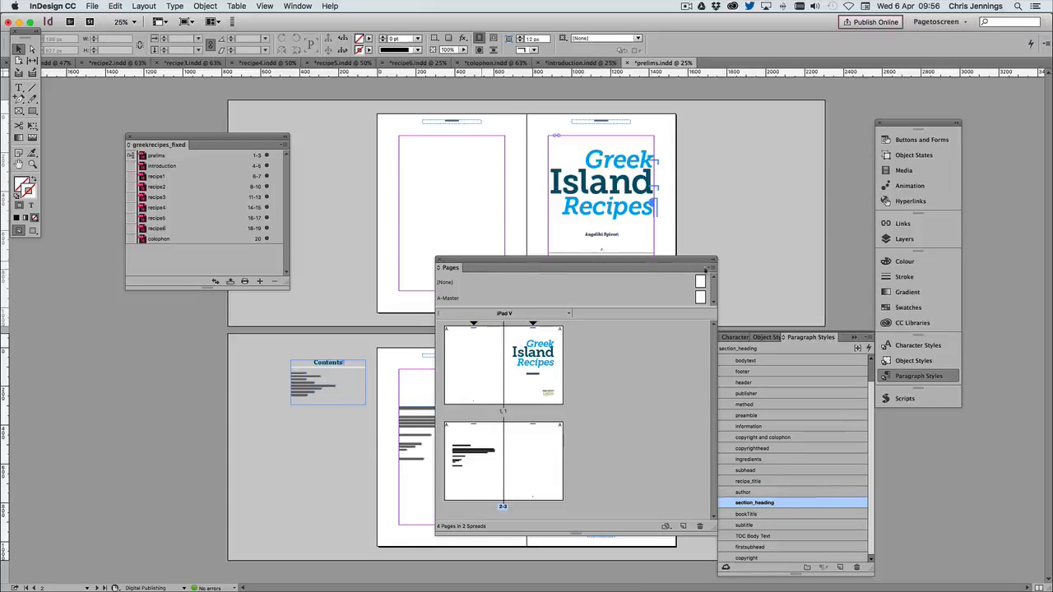
pyautogui.click(713, 260)
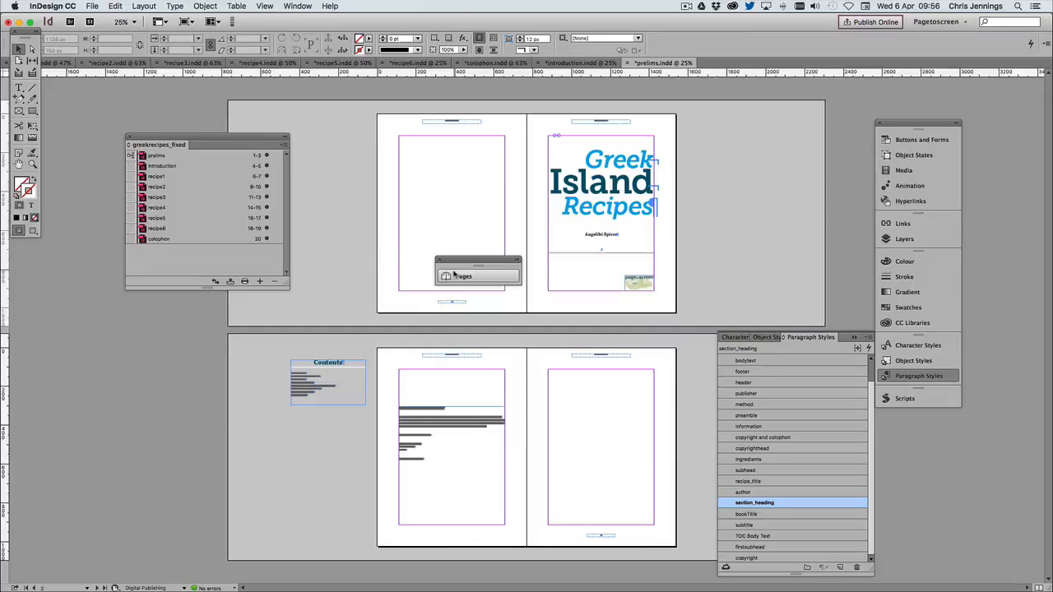
pyautogui.moveTo(449, 276); pyautogui.dragTo(896, 267)
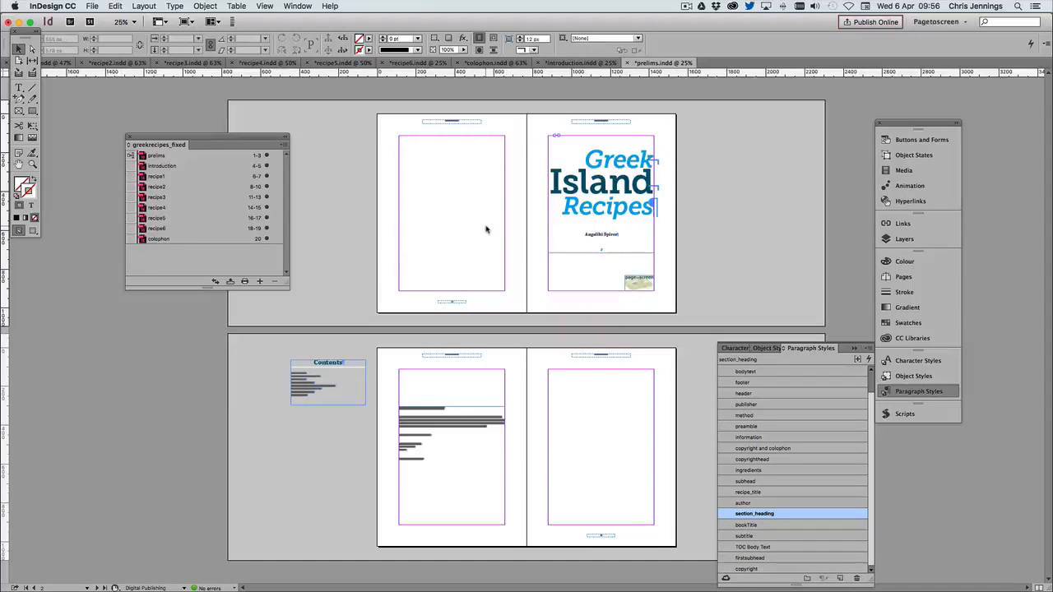
# Place DSC07218.jpg from the greece_island_images folder at the upper outer corner of the blank page facing the title page
pyautogui.click(94, 6)
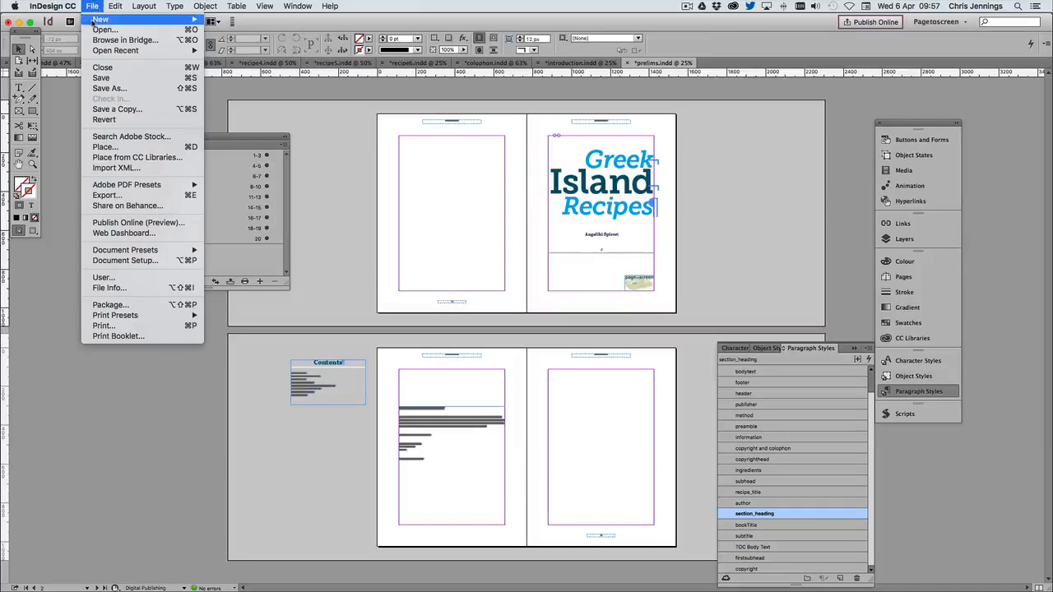
pyautogui.click(102, 147)
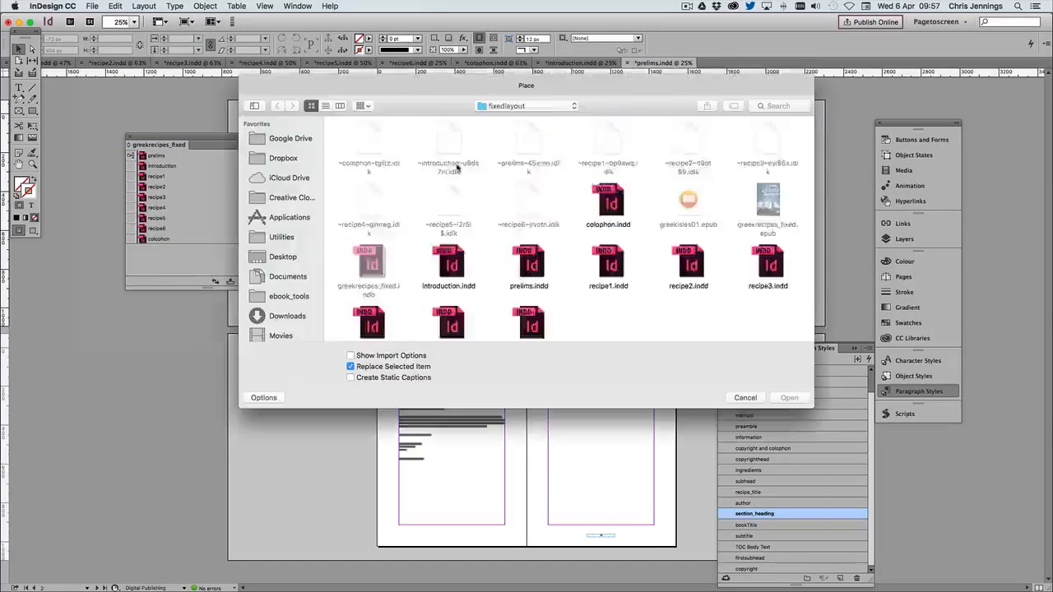
pyautogui.scroll(2, 494, 164)
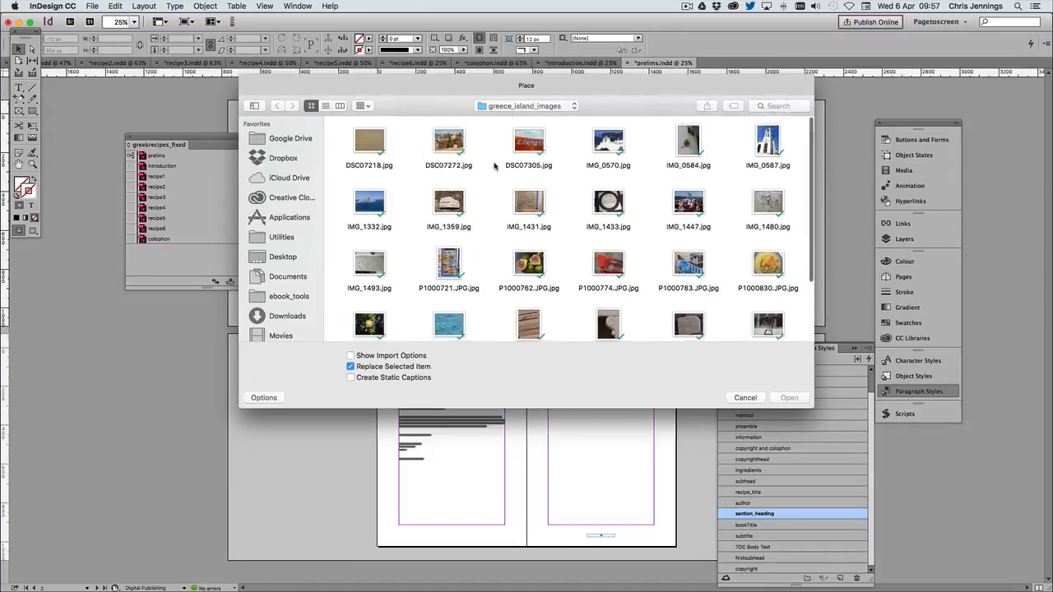
pyautogui.click(374, 141)
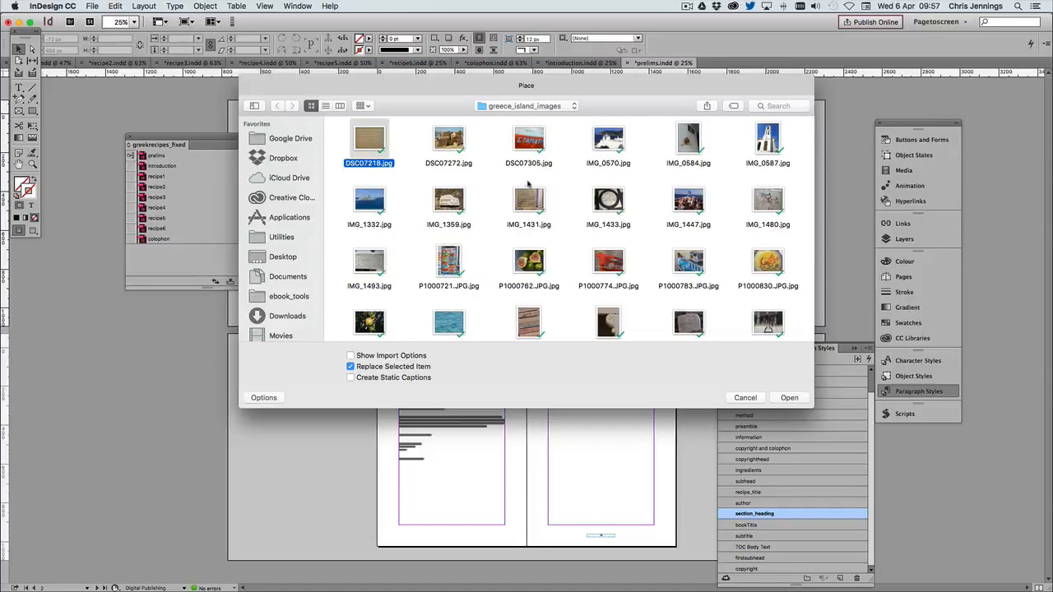
pyautogui.click(789, 398)
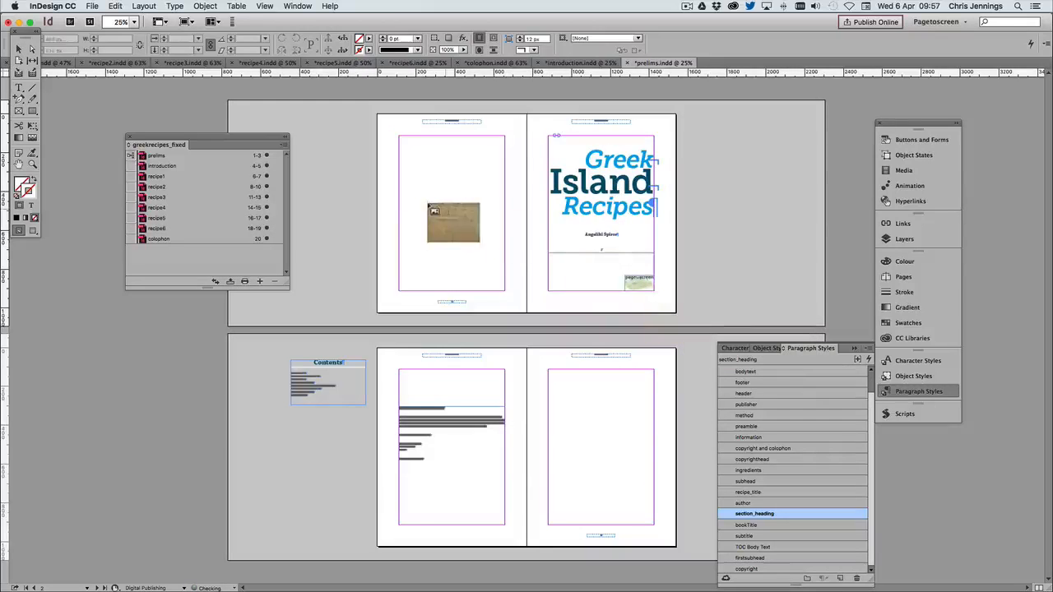
pyautogui.click(354, 108)
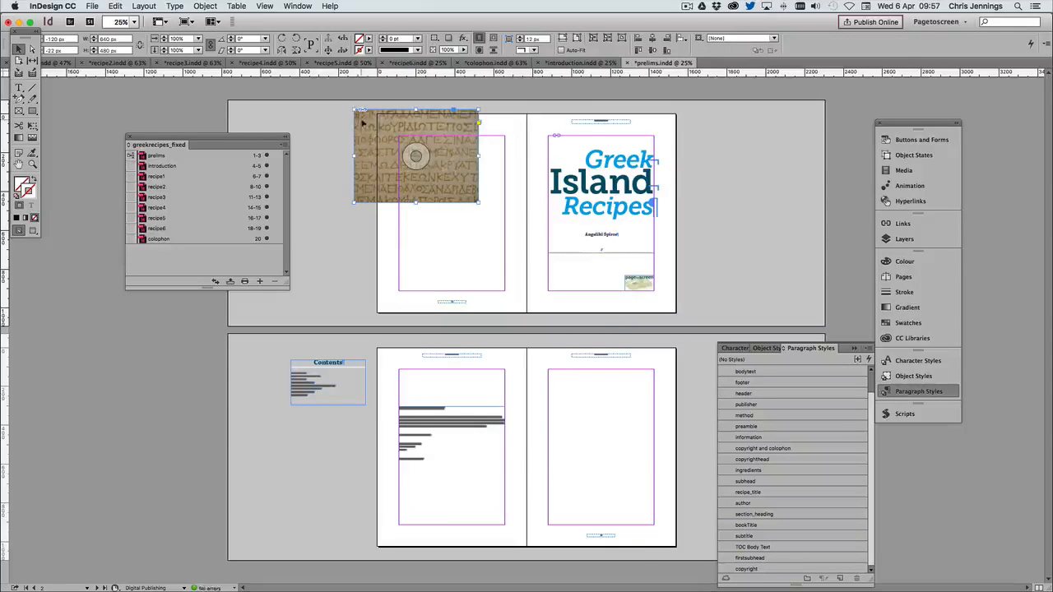
# Fit the inscription image to the whole title spread at 1536 × 1024 px and send it behind the title
pyautogui.moveTo(434, 167); pyautogui.dragTo(456, 174)
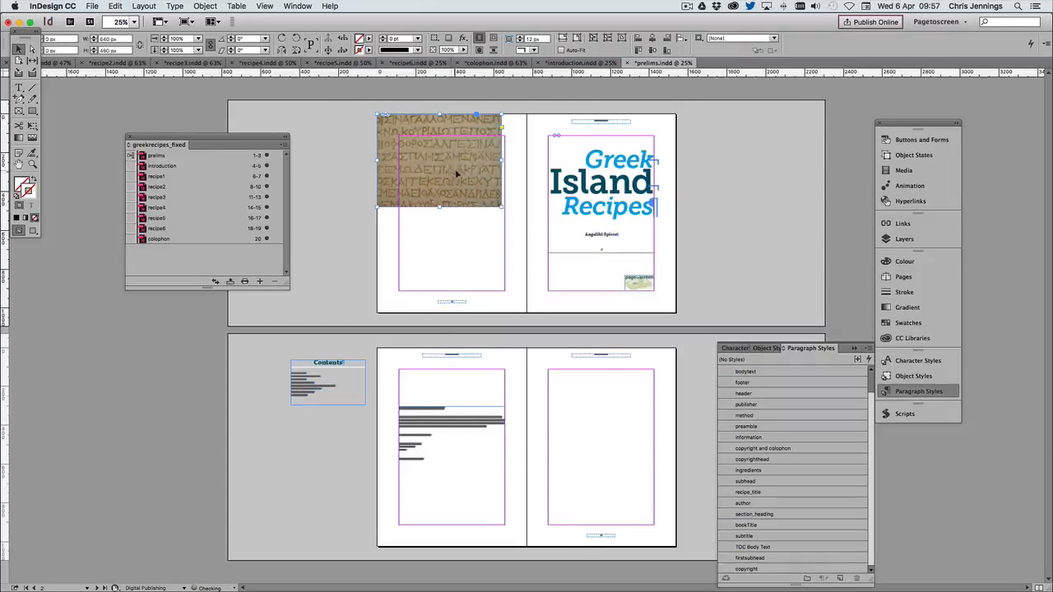
pyautogui.moveTo(505, 209); pyautogui.dragTo(676, 337)
pyautogui.moveTo(527, 338); pyautogui.dragTo(524, 310)
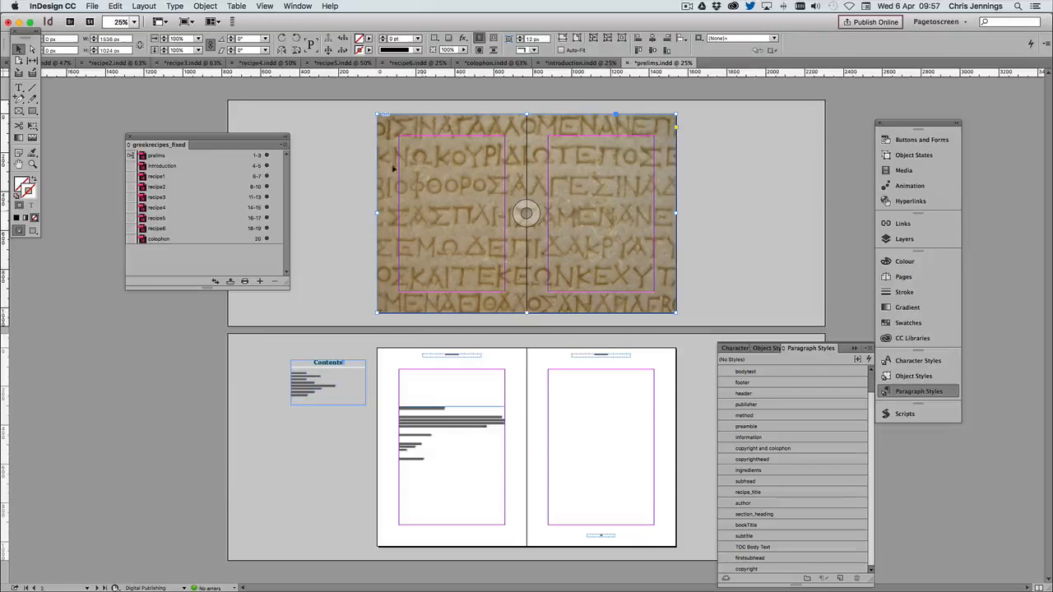
pyautogui.click(199, 5)
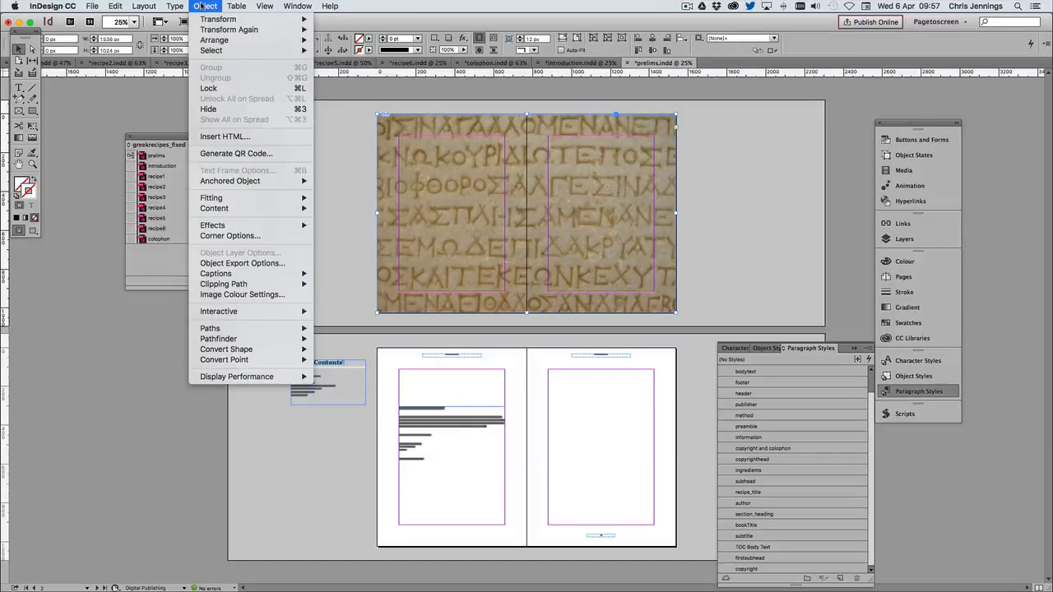
pyautogui.moveTo(212, 40)
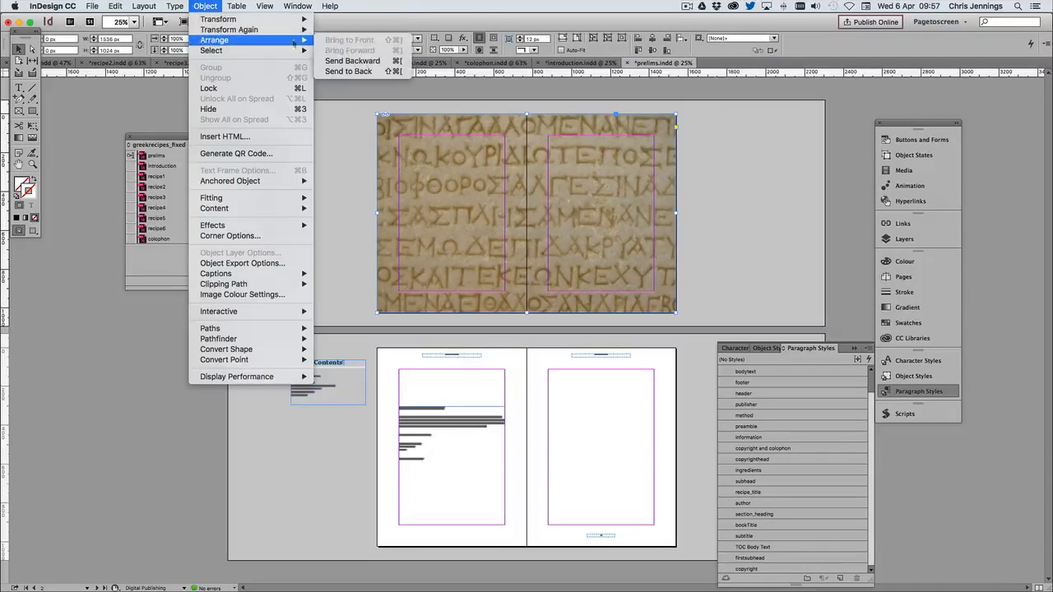
pyautogui.click(344, 72)
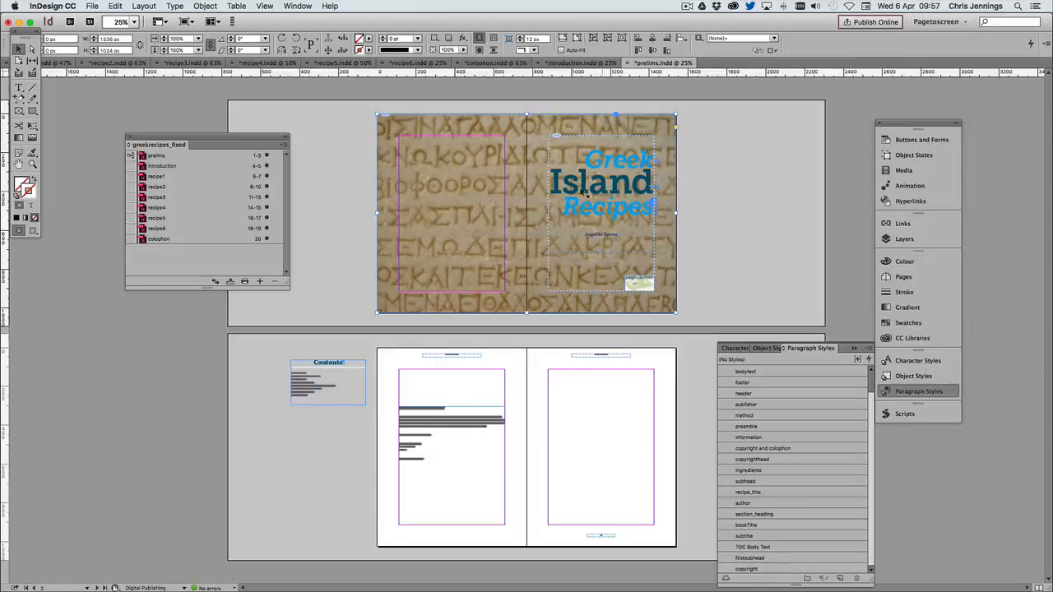
# Ungroup the title page objects and move the publisher logo off the page onto the pasteboard
pyautogui.click(578, 162)
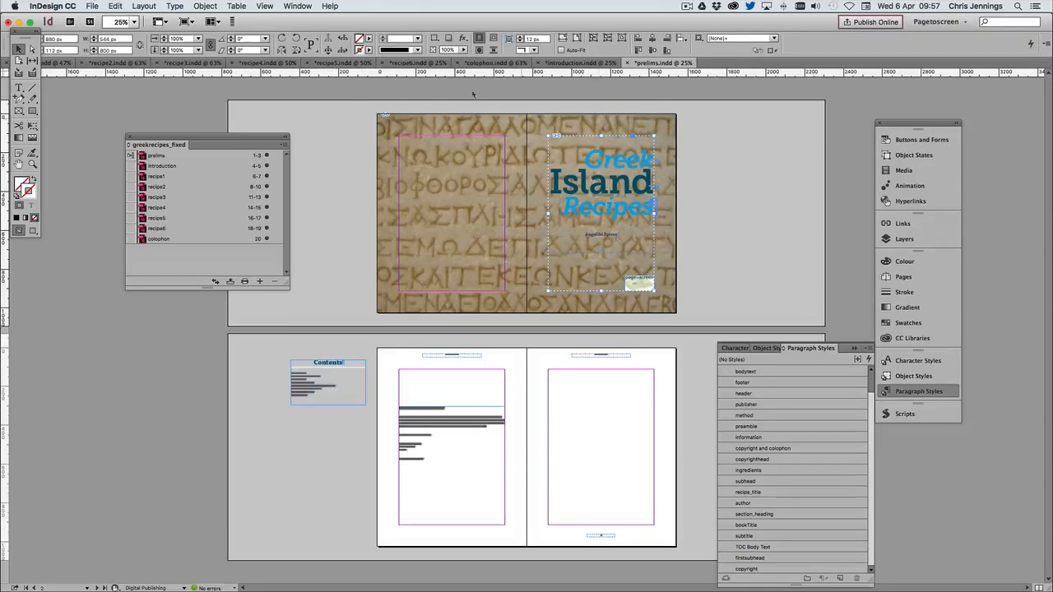
pyautogui.click(205, 5)
pyautogui.click(207, 77)
pyautogui.click(774, 203)
pyautogui.moveTo(636, 281); pyautogui.dragTo(713, 247)
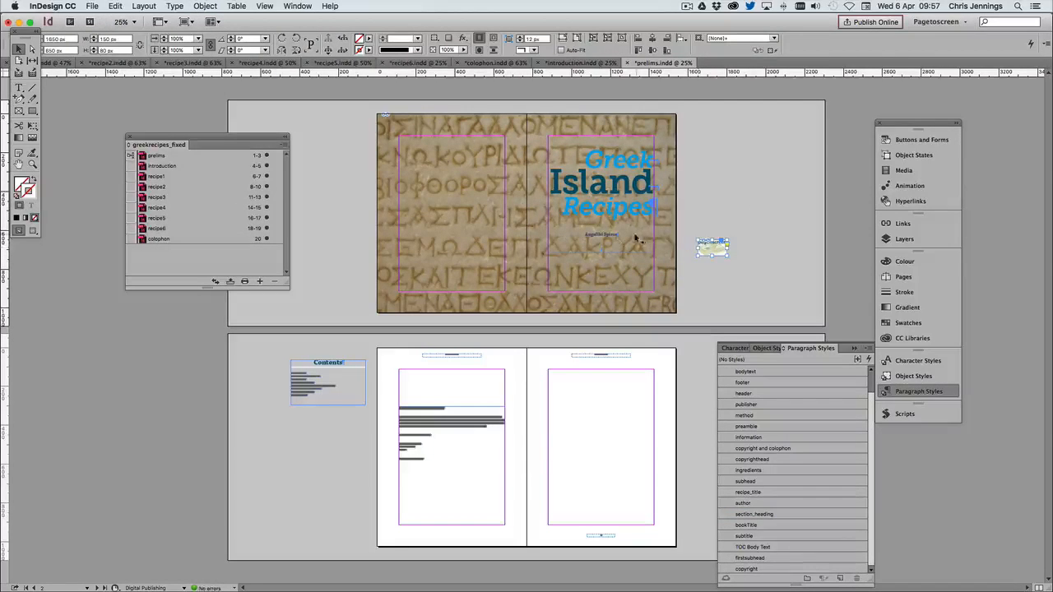
# Scale the book title frame up to about 832 × 924 px and position it across the spine of the first spread
pyautogui.click(609, 188)
pyautogui.moveTo(609, 188); pyautogui.dragTo(463, 186)
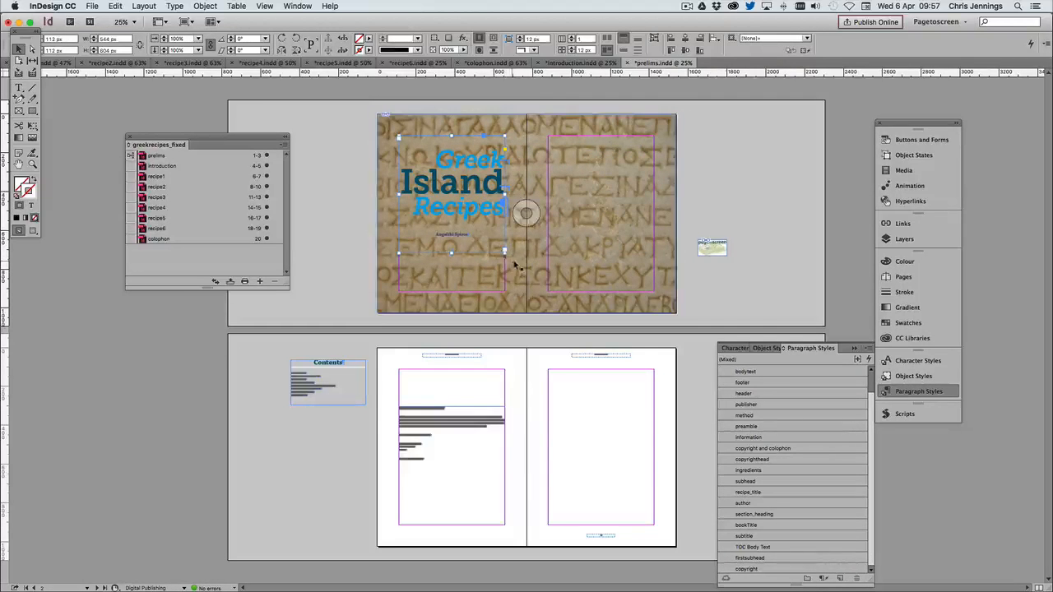
pyautogui.moveTo(505, 254); pyautogui.dragTo(561, 313)
pyautogui.moveTo(490, 216); pyautogui.dragTo(594, 237)
# Centre-align the book title text in the [Paper] colour and centre its frame on the spine
pyautogui.doubleClick(497, 166)
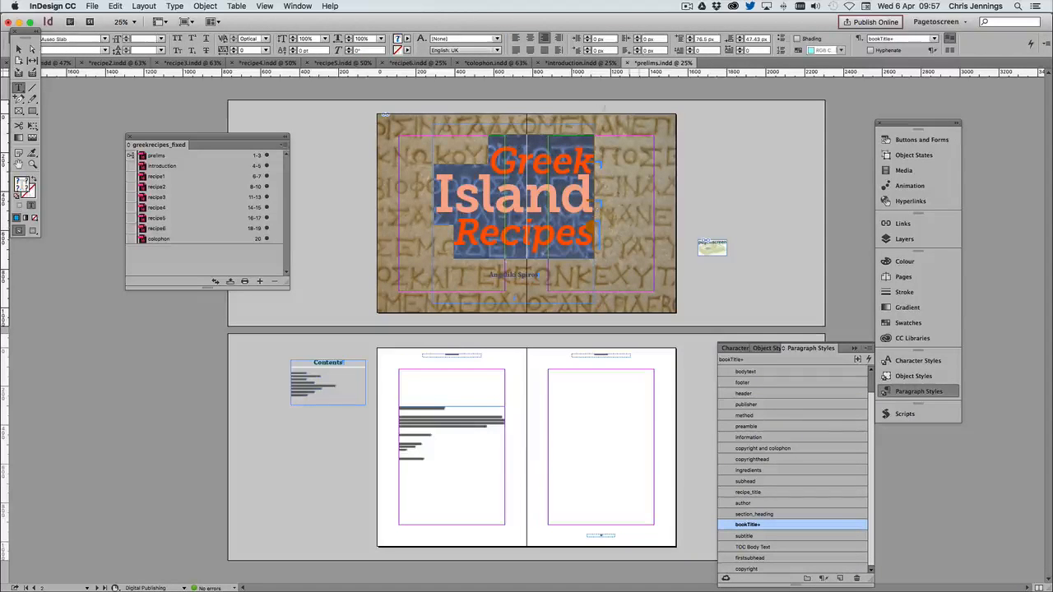
pyautogui.click(530, 39)
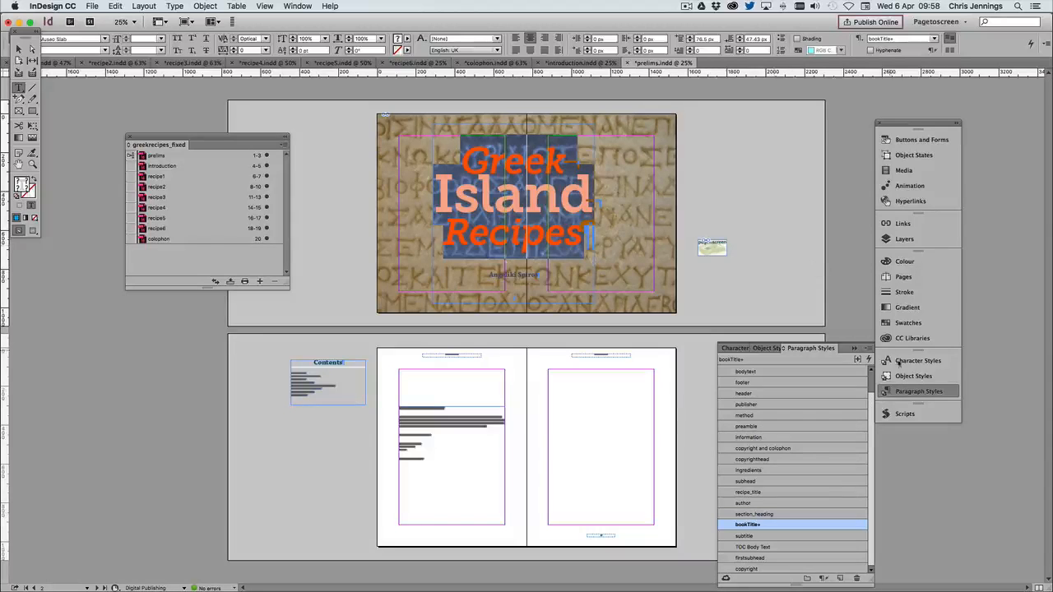
pyautogui.click(908, 322)
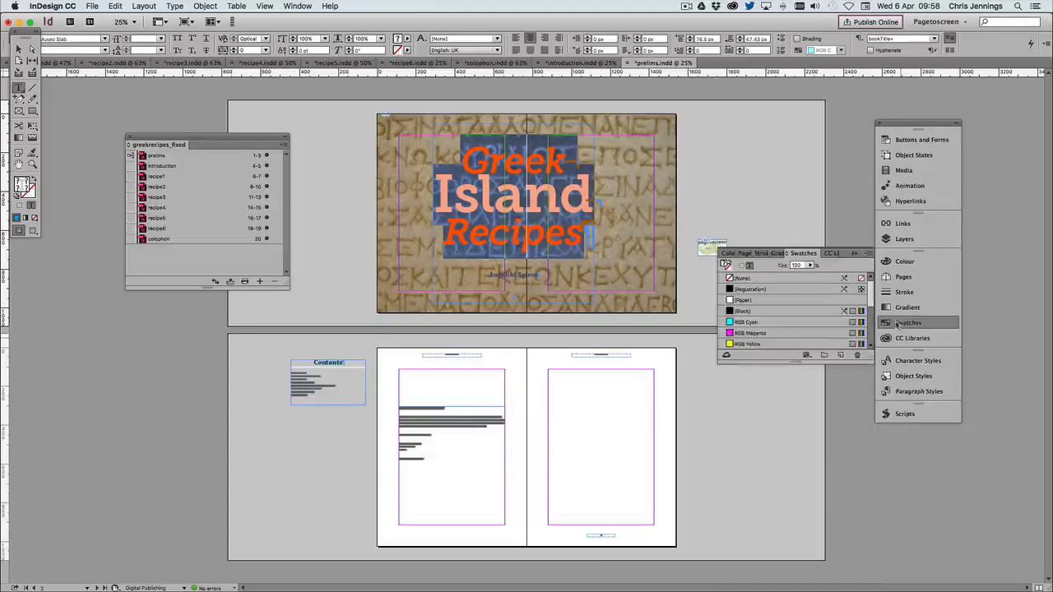
pyautogui.click(744, 300)
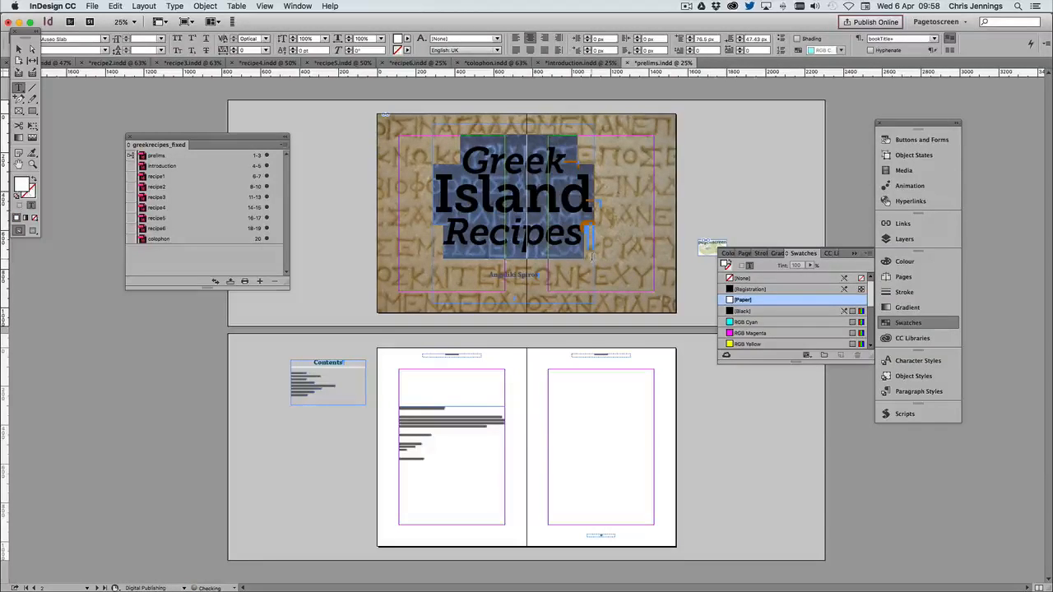
pyautogui.press('Escape')
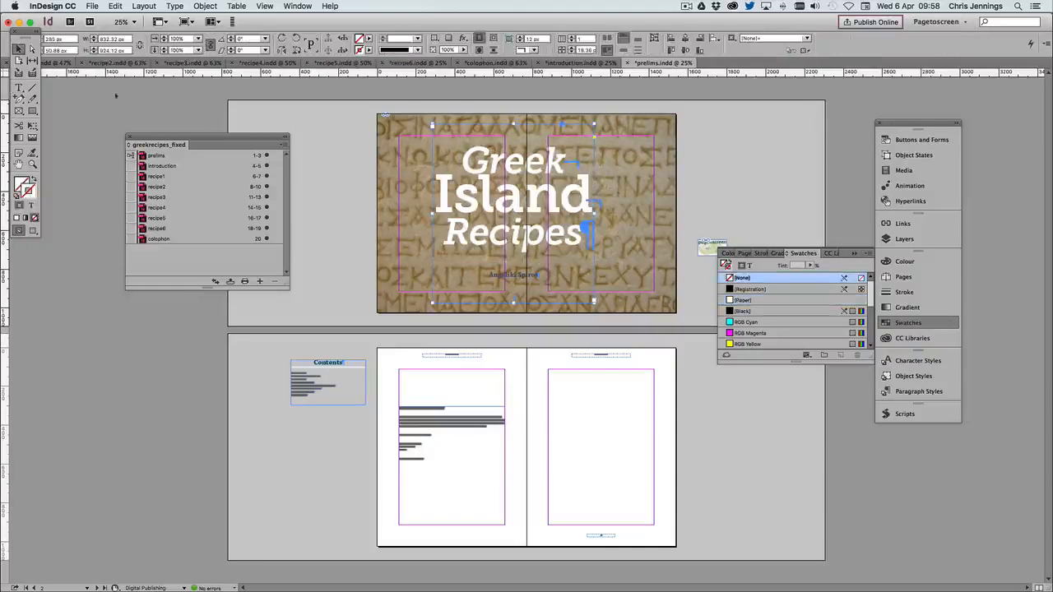
pyautogui.moveTo(503, 194); pyautogui.dragTo(516, 192)
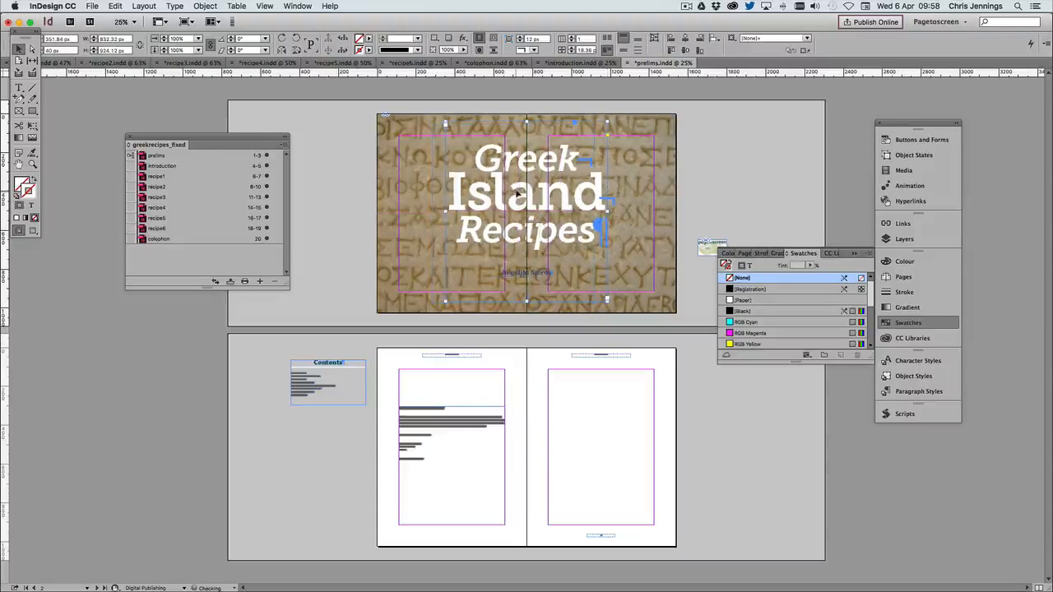
# Colour the author name below the book title with the [Paper] swatch and deselect it
pyautogui.doubleClick(531, 276)
pyautogui.moveTo(502, 273); pyautogui.dragTo(553, 273)
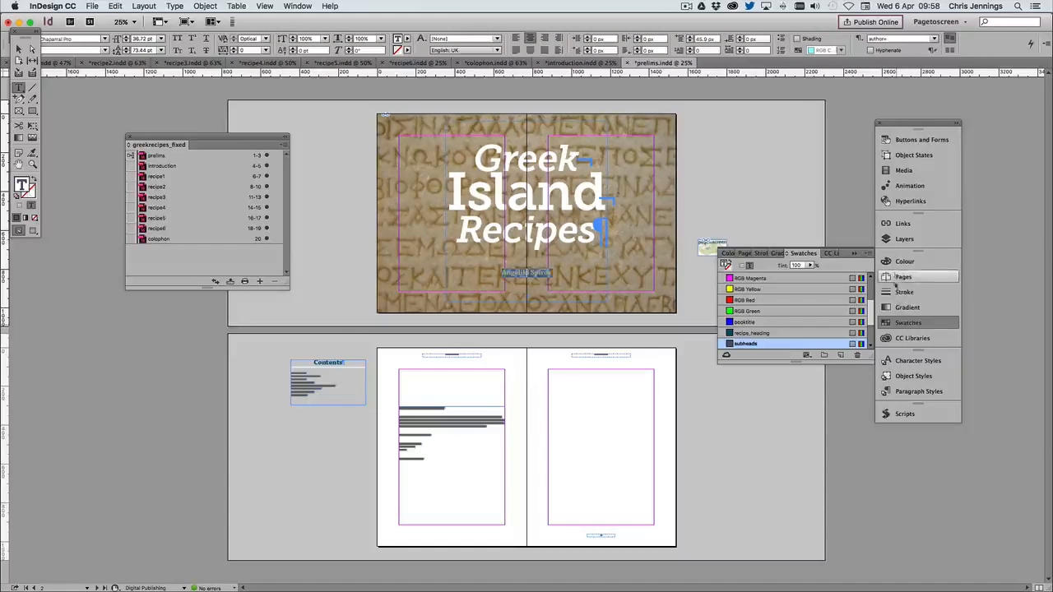
pyautogui.scroll(3, 744, 303)
pyautogui.click(739, 301)
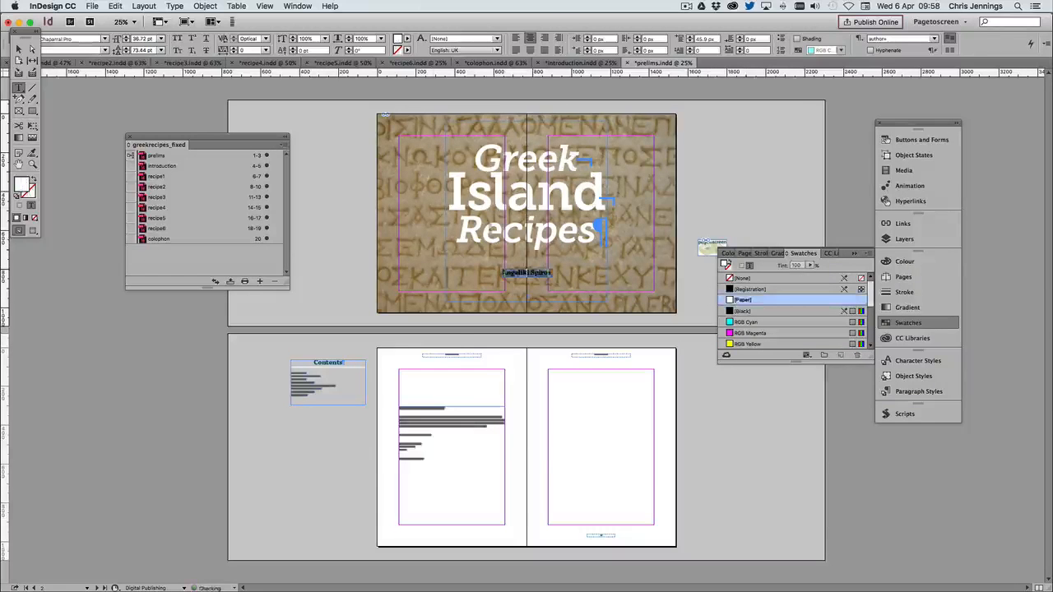
pyautogui.click(18, 49)
pyautogui.click(313, 131)
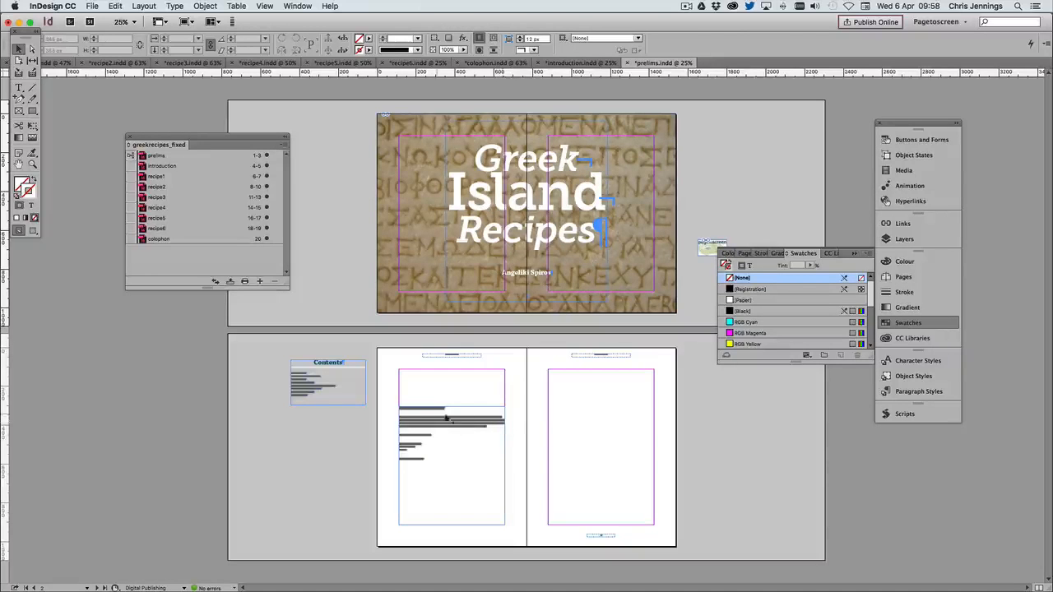
# Move the Contents frame from the pasteboard onto the blank page facing the copyright text and enlarge it to fill the margins, 544 × 800 px
pyautogui.click(455, 445)
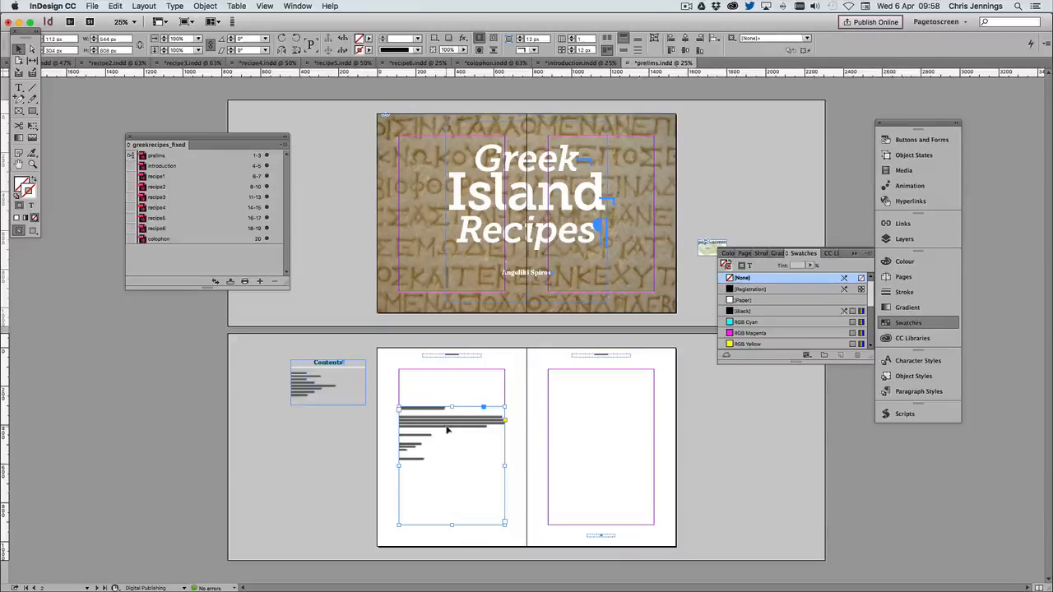
pyautogui.click(313, 385)
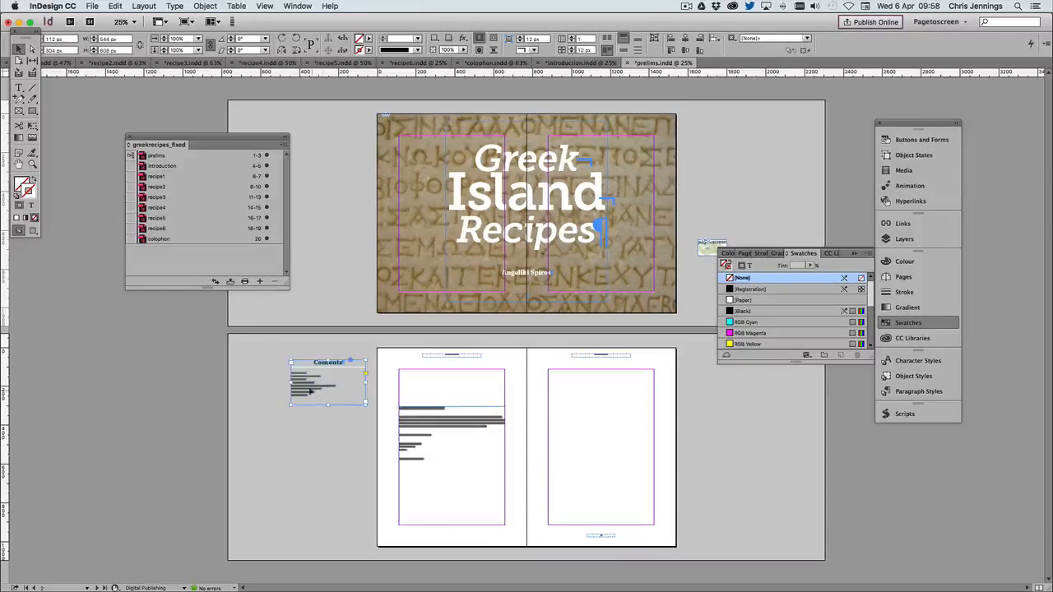
pyautogui.moveTo(312, 385); pyautogui.dragTo(562, 395)
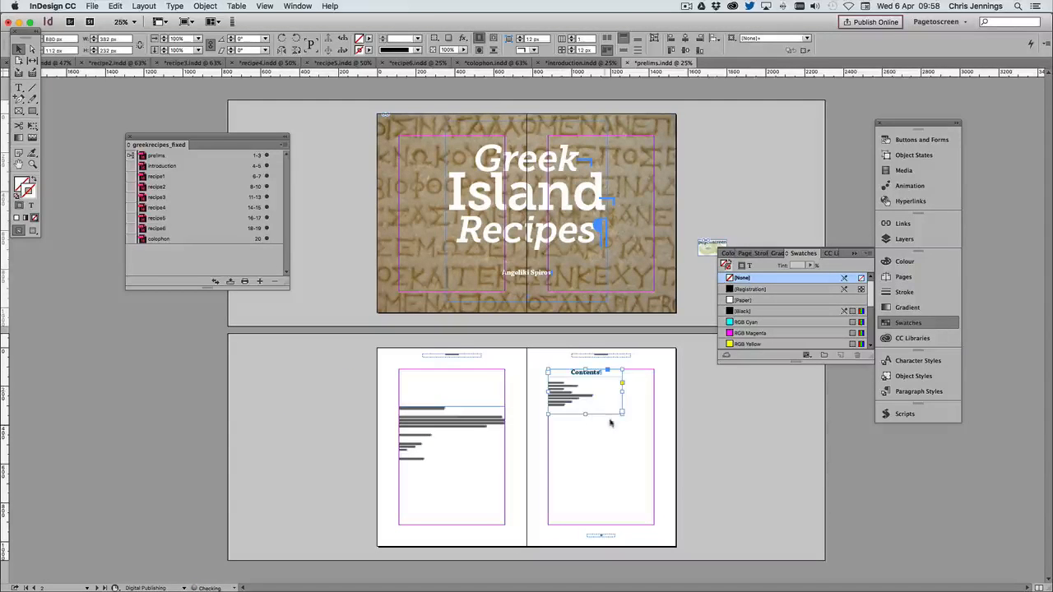
pyautogui.moveTo(621, 417); pyautogui.dragTo(654, 524)
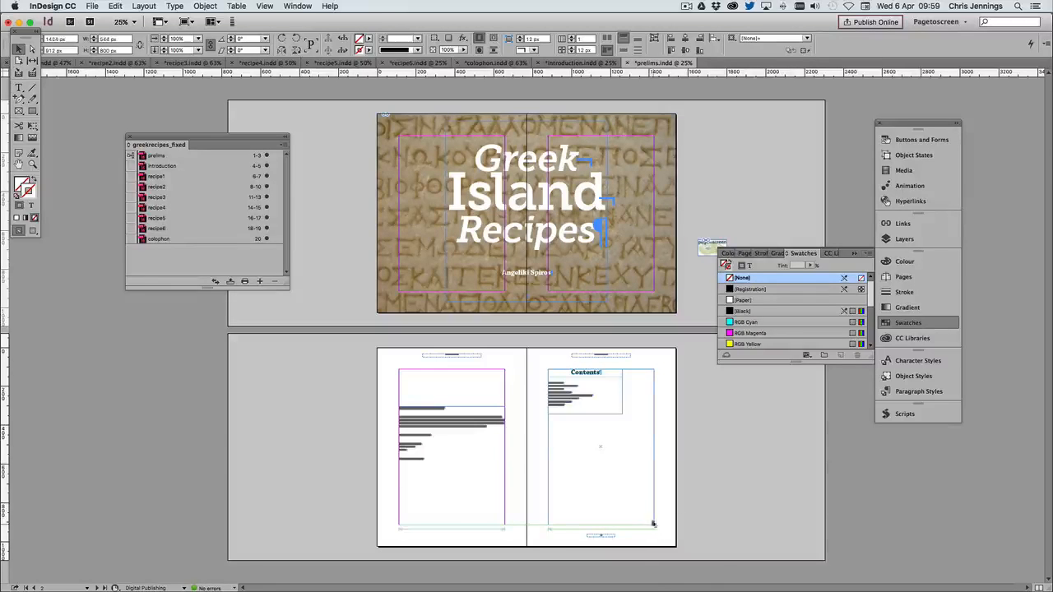
# Select all the entries below the Contents heading and open the options of their TOC Body Text paragraph style
pyautogui.doubleClick(572, 409)
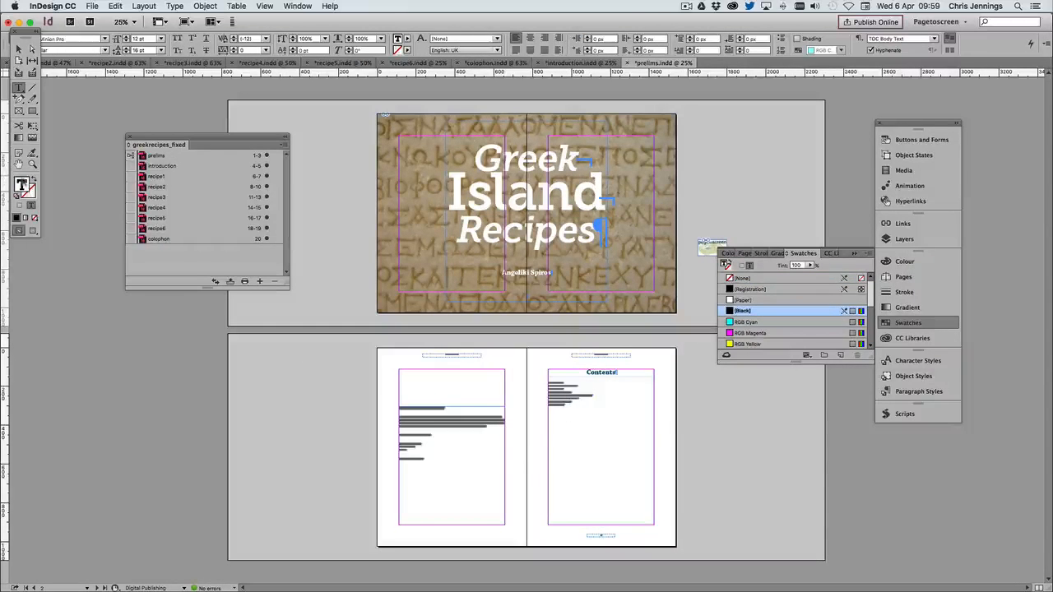
pyautogui.click(32, 163)
pyautogui.moveTo(508, 364); pyautogui.dragTo(668, 487)
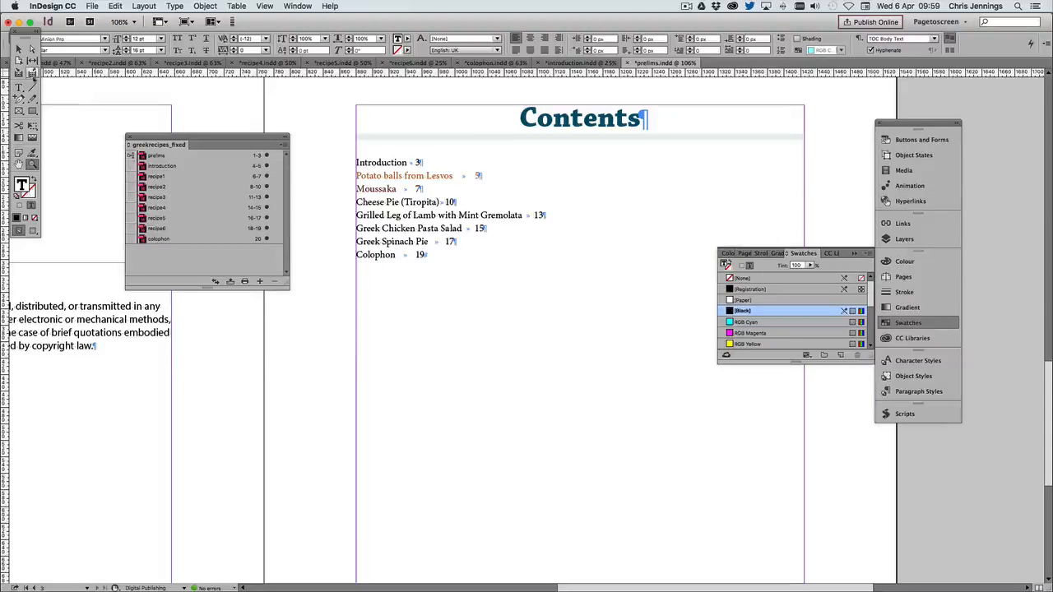
pyautogui.moveTo(427, 255); pyautogui.dragTo(353, 160)
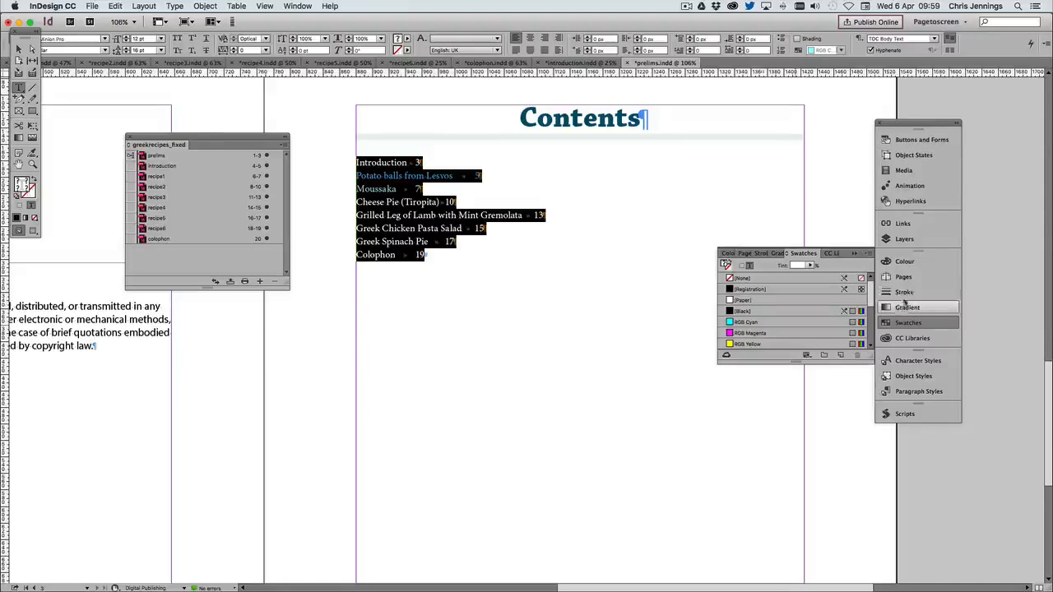
pyautogui.click(919, 392)
pyautogui.doubleClick(740, 546)
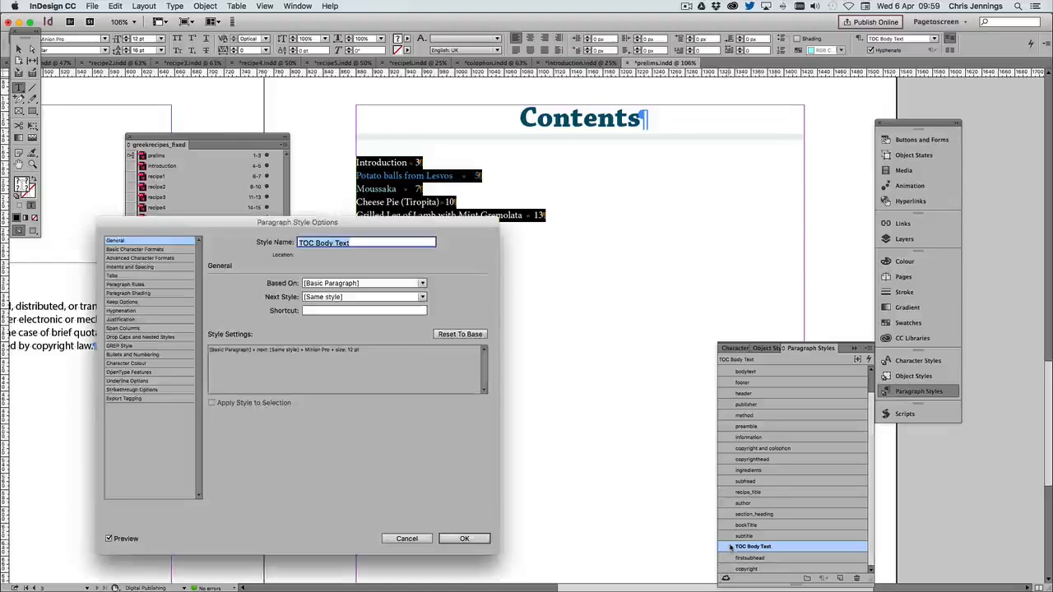
# Set the TOC Body Text style's basic character formats to 20 pt size and 25 pt leading
pyautogui.moveTo(361, 222); pyautogui.dragTo(552, 266)
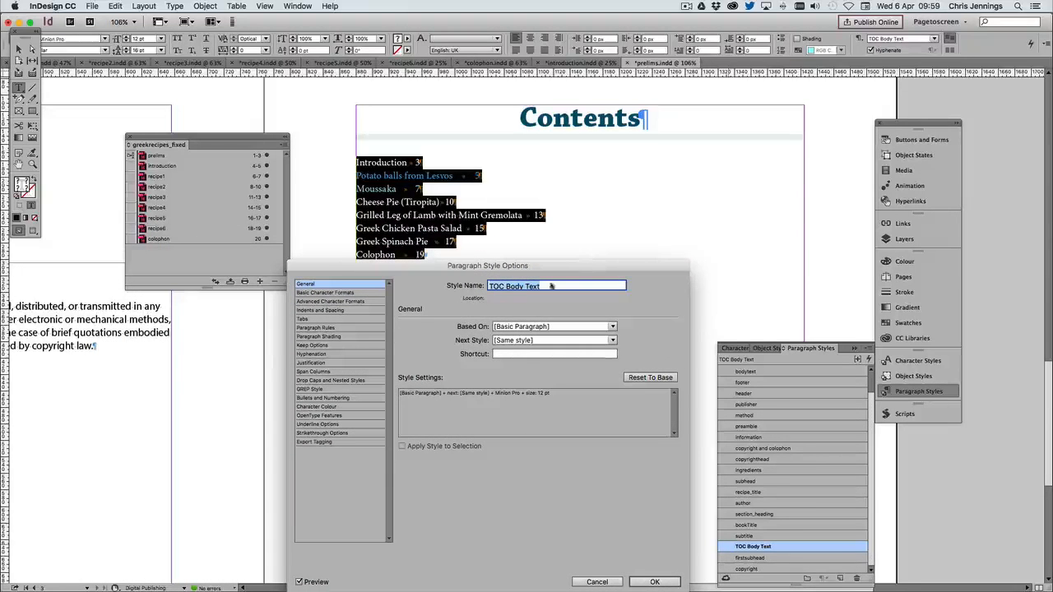
pyautogui.click(333, 293)
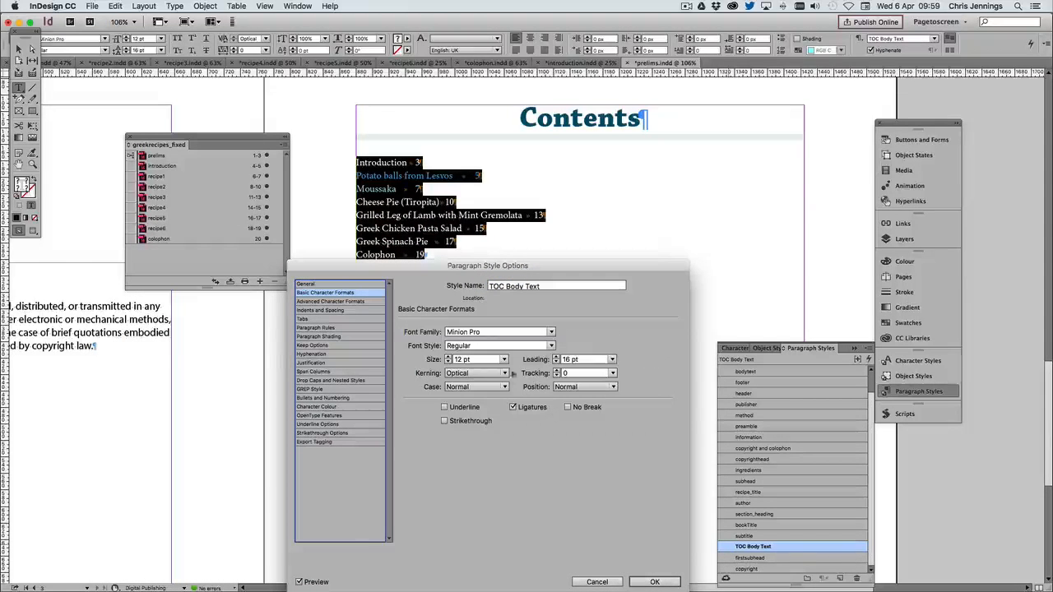
pyautogui.click(449, 356)
pyautogui.click(448, 356)
pyautogui.click(448, 356)
pyautogui.click(448, 357)
pyautogui.click(448, 356)
pyautogui.click(448, 356)
pyautogui.click(449, 356)
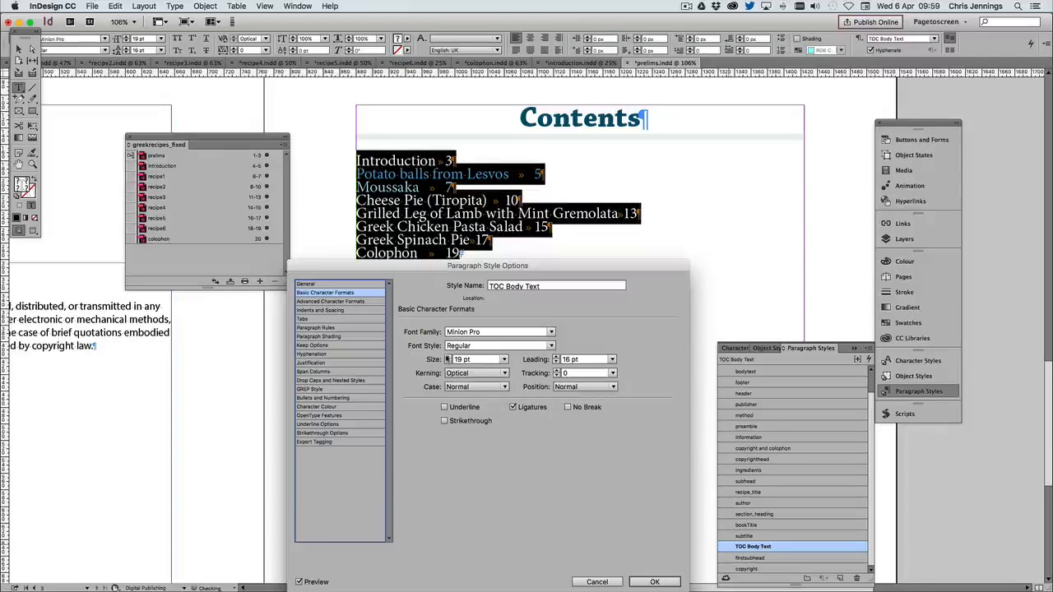
pyautogui.click(448, 357)
pyautogui.click(557, 357)
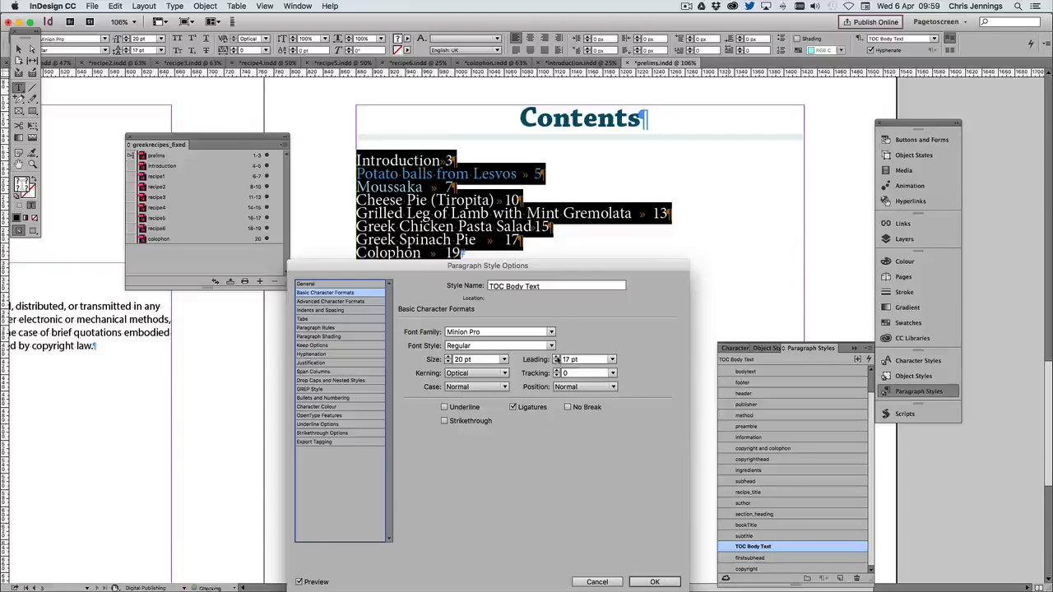
pyautogui.click(557, 356)
pyautogui.click(557, 357)
pyautogui.click(557, 356)
pyautogui.click(557, 357)
pyautogui.click(557, 356)
pyautogui.click(557, 356)
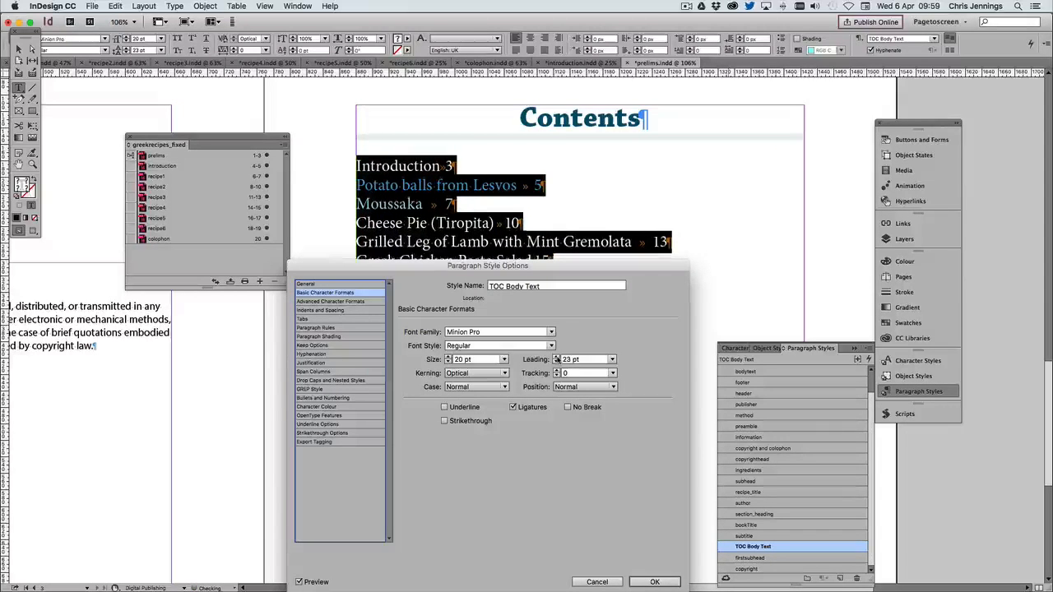
pyautogui.click(557, 356)
pyautogui.click(557, 356)
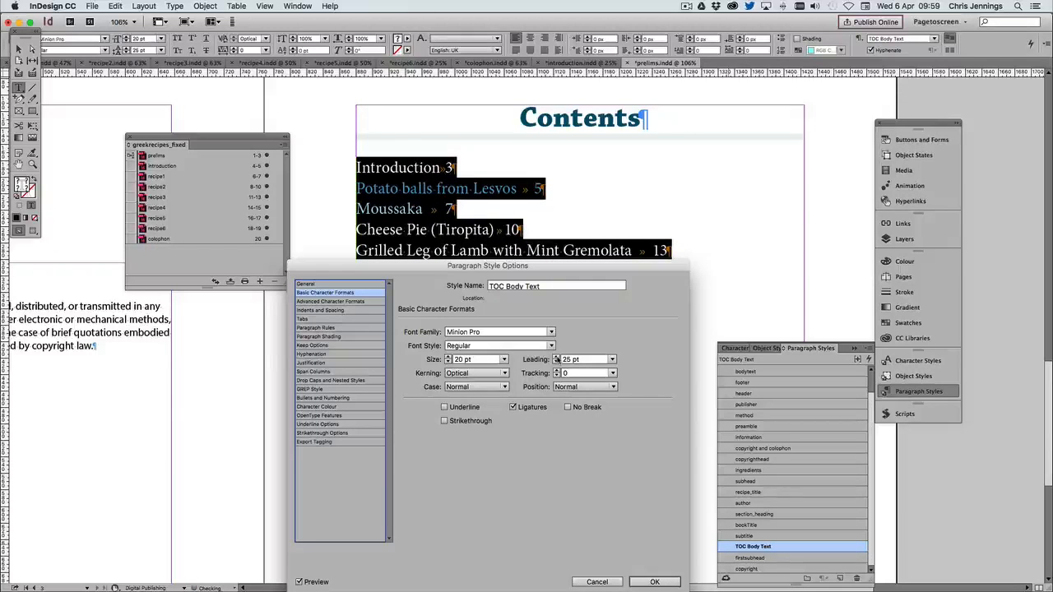
# Increase the TOC Body Text style's size to 23 pt and its leading to 30 pt
pyautogui.moveTo(508, 274); pyautogui.dragTo(491, 366)
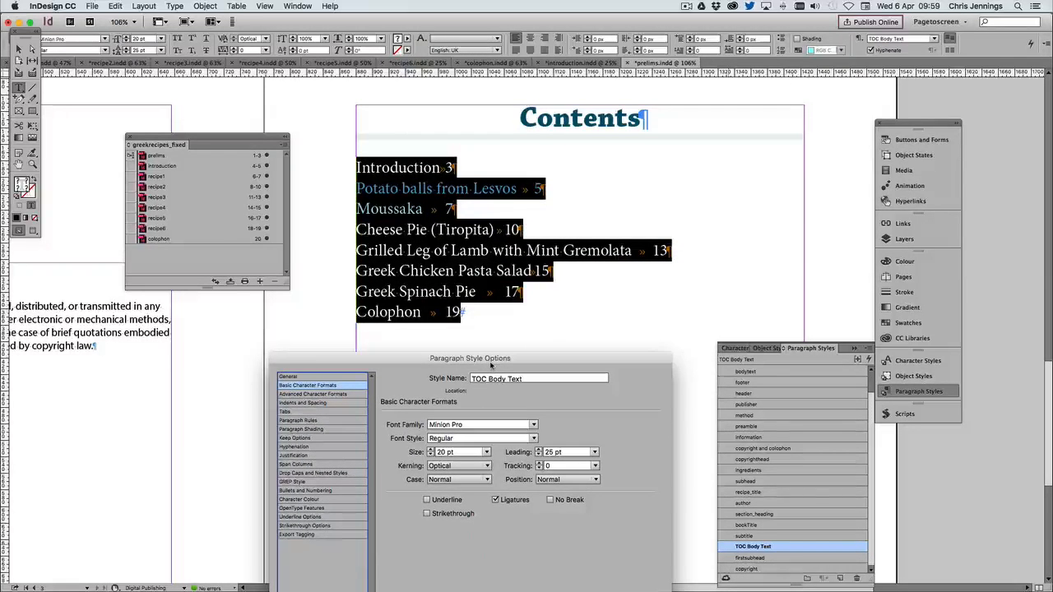
pyautogui.click(430, 449)
pyautogui.click(430, 449)
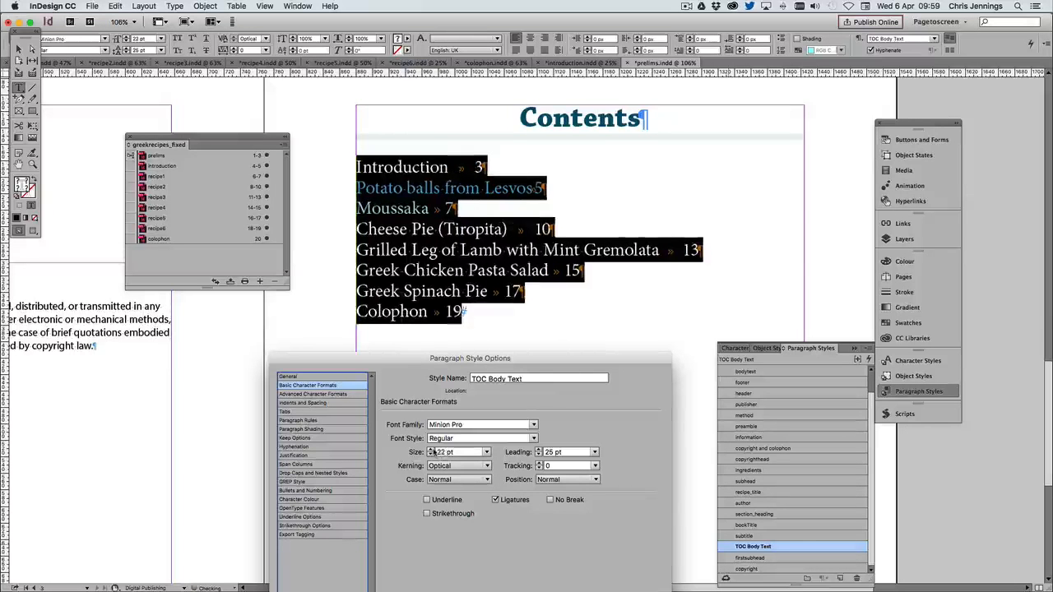
pyautogui.click(430, 449)
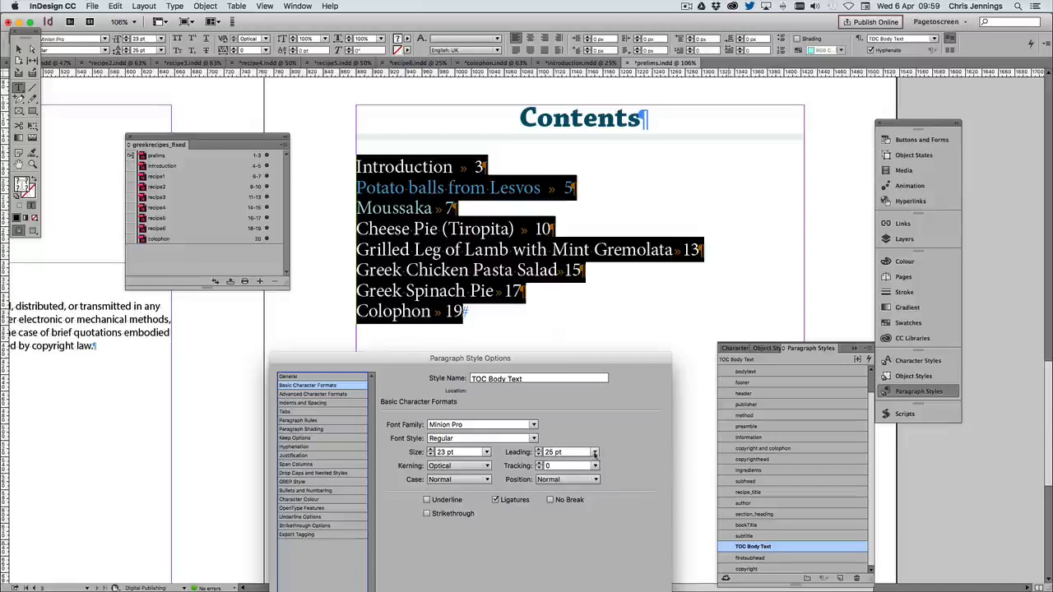
pyautogui.click(594, 452)
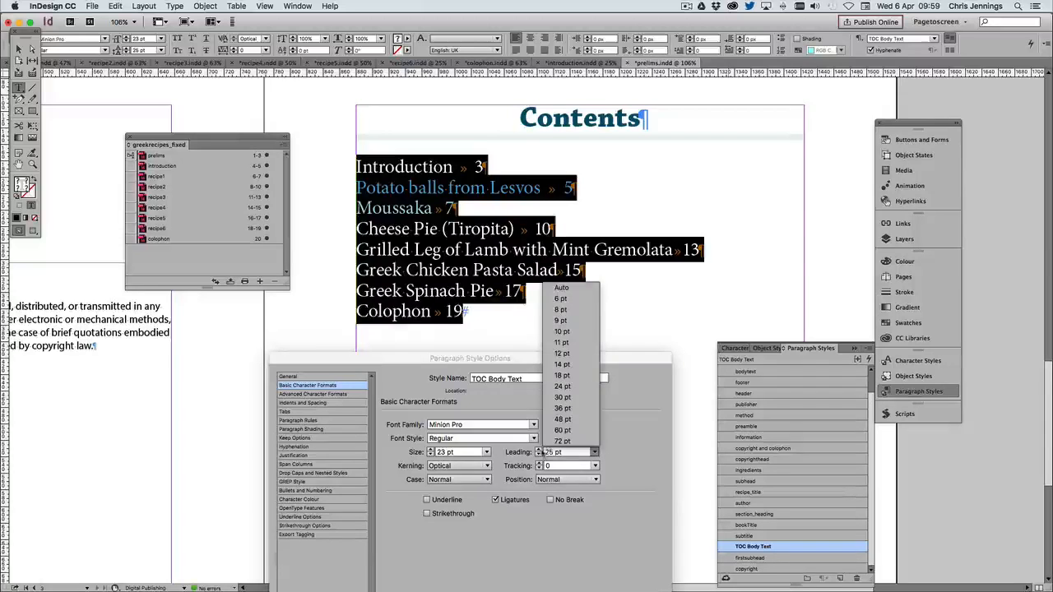
pyautogui.click(538, 450)
pyautogui.click(538, 450)
pyautogui.click(539, 450)
pyautogui.click(539, 450)
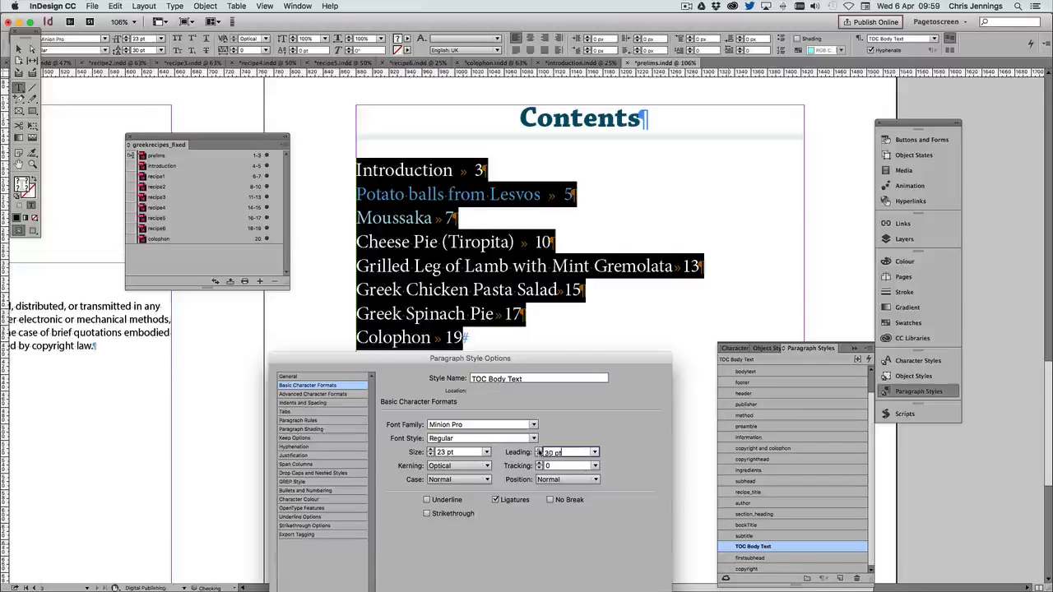
pyautogui.click(539, 449)
pyautogui.moveTo(452, 367); pyautogui.dragTo(782, 125)
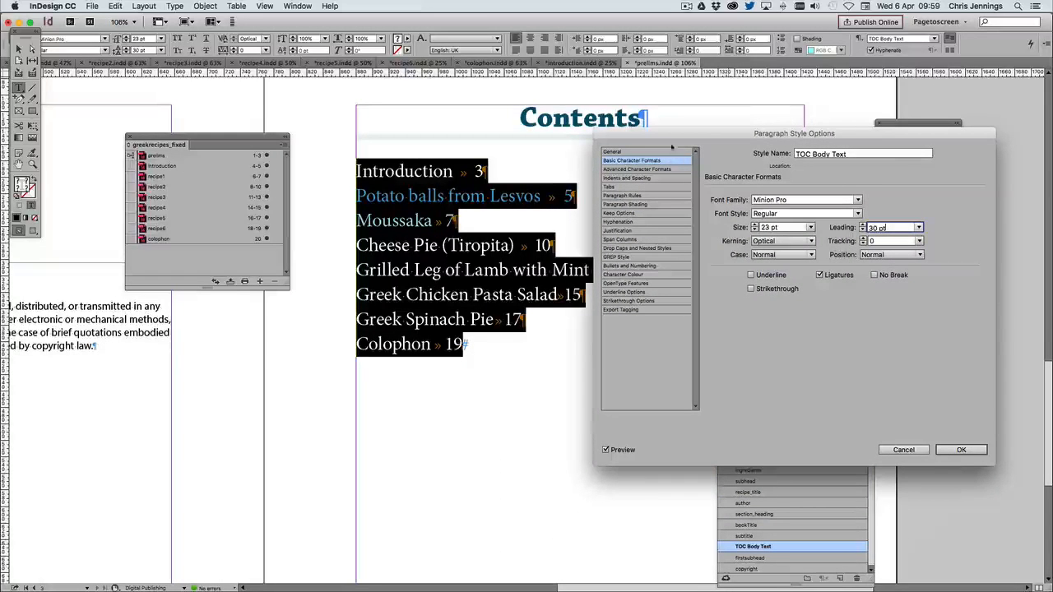
pyautogui.moveTo(675, 136); pyautogui.dragTo(678, 223)
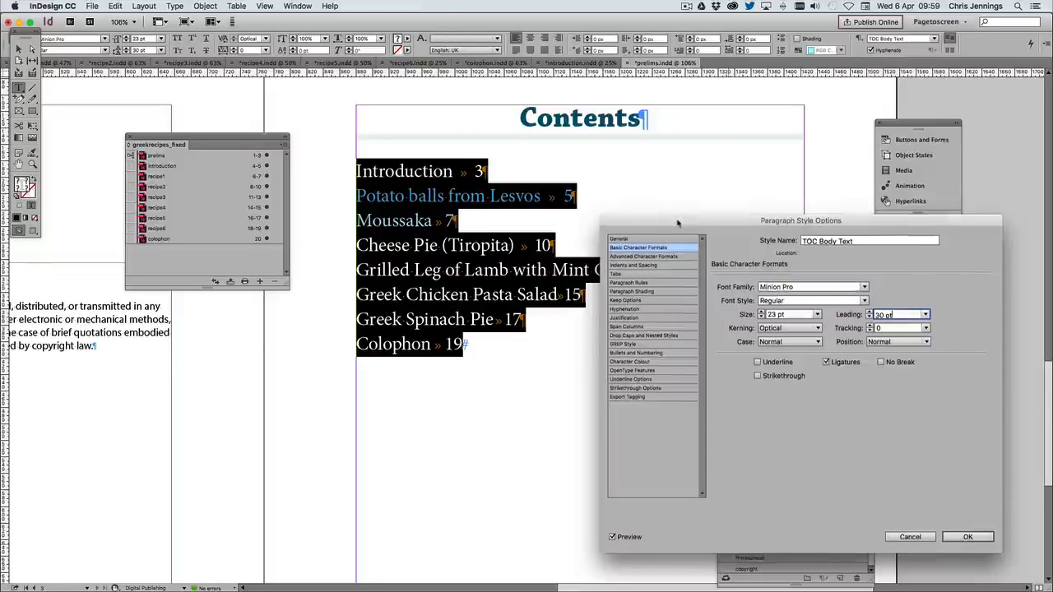
# Set the TOC Body Text style's alignment to Right Justify
pyautogui.click(642, 265)
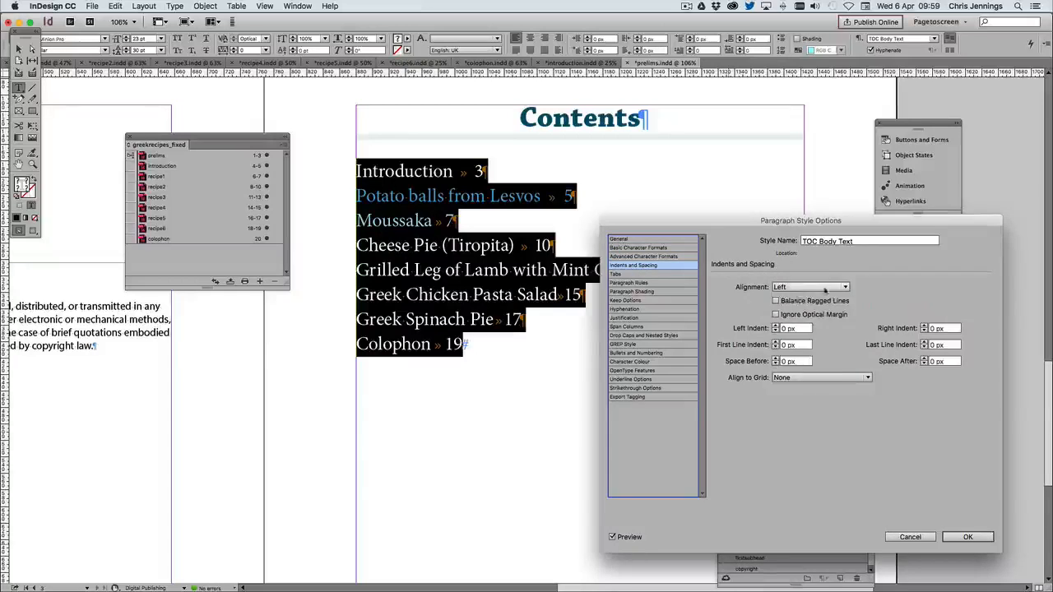
pyautogui.click(825, 283)
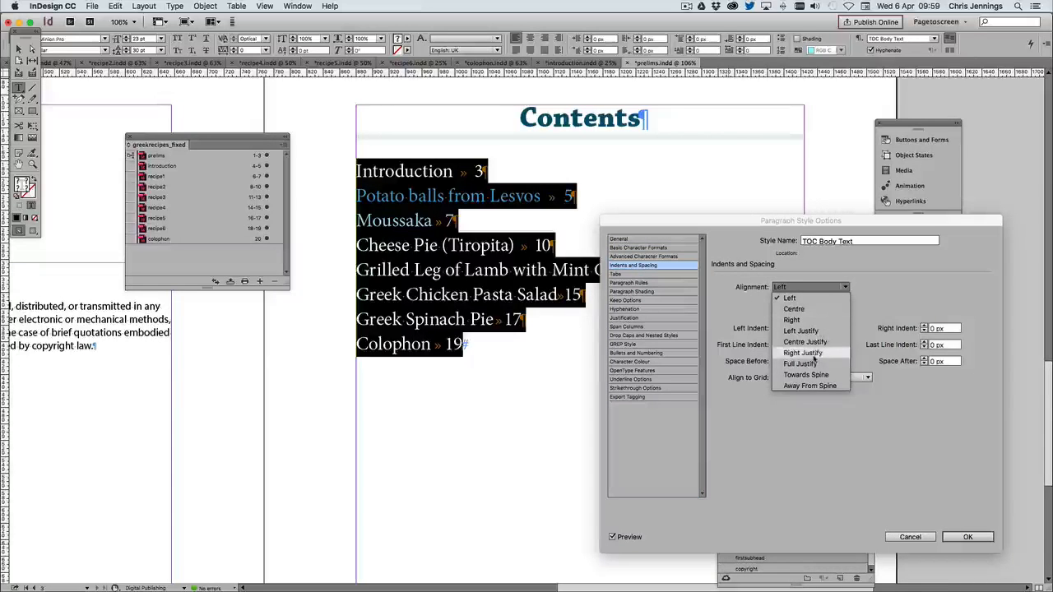
pyautogui.click(803, 353)
pyautogui.moveTo(759, 216)
pyautogui.mouseDown()
pyautogui.moveTo(765, 305)
pyautogui.moveTo(760, 234)
pyautogui.mouseUp()
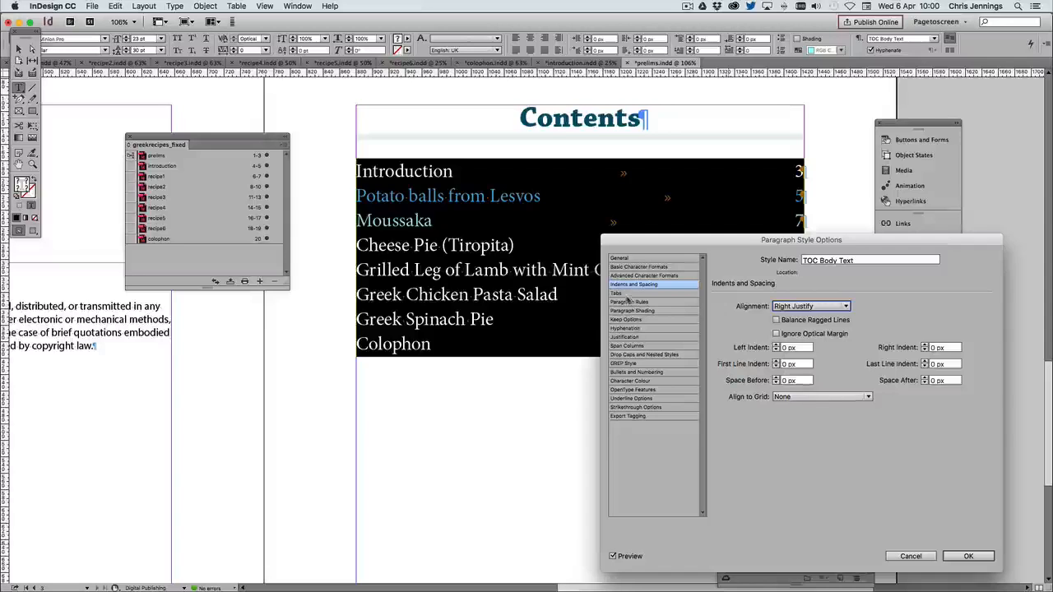
# Add a right-justified tab at 38 px with a dot leader to the TOC Body Text style, repeat it, and apply the style changes
pyautogui.click(617, 293)
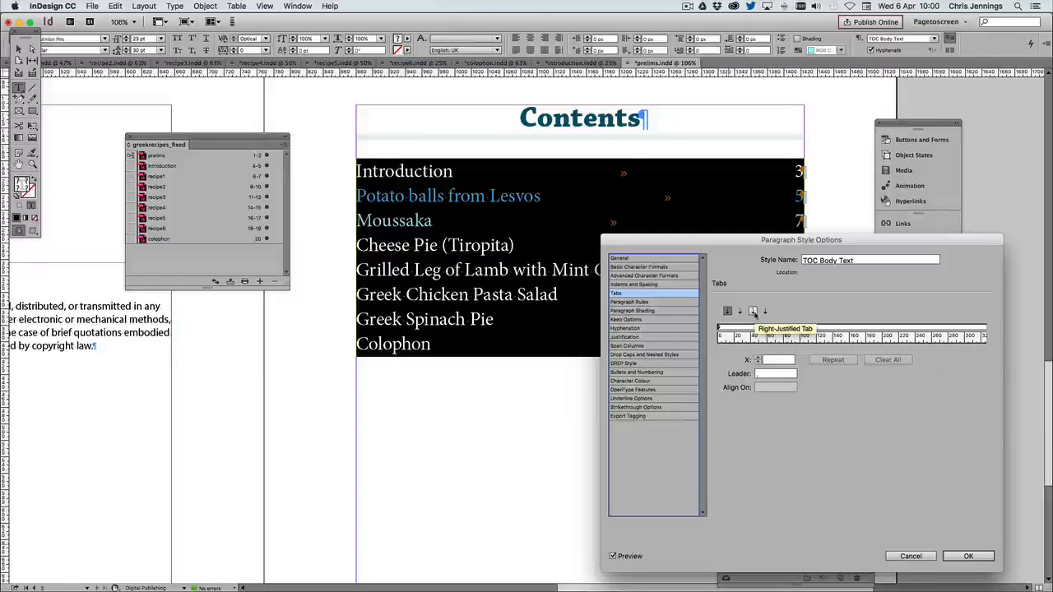
pyautogui.click(753, 311)
pyautogui.click(751, 329)
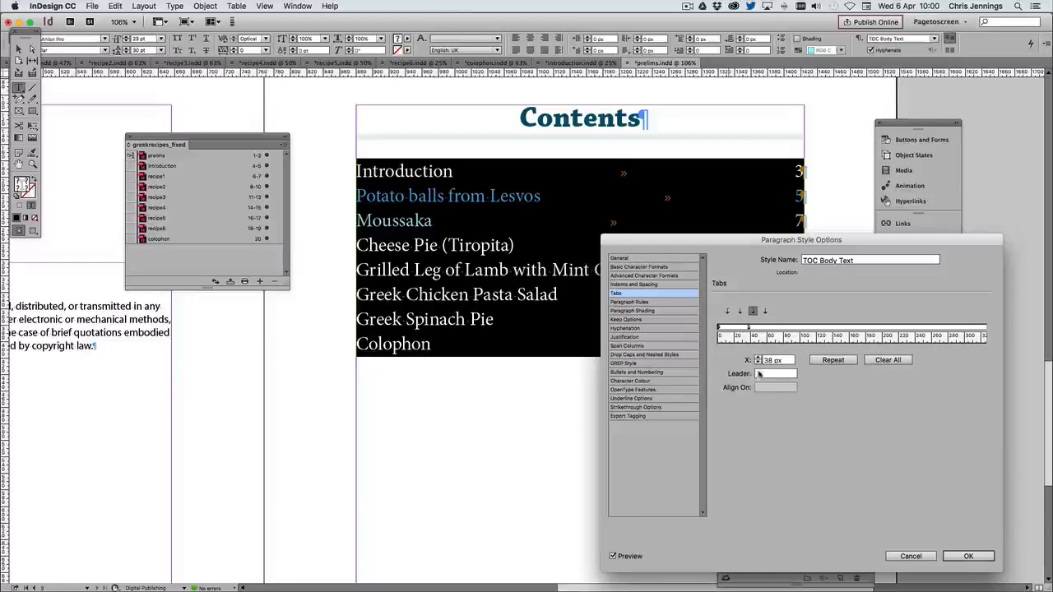
pyautogui.click(768, 374)
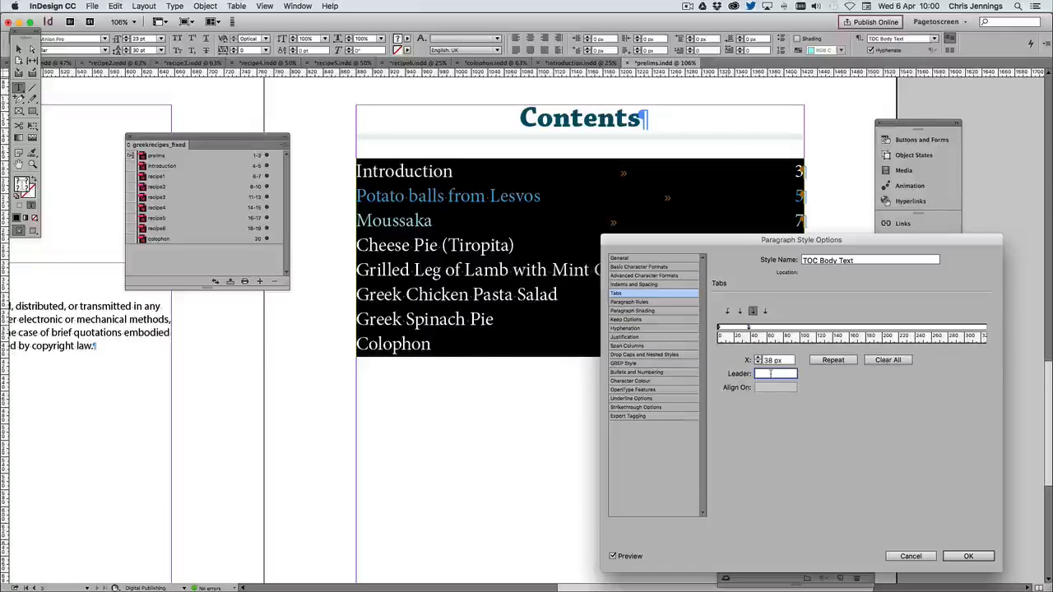
pyautogui.write('.')
pyautogui.click(834, 360)
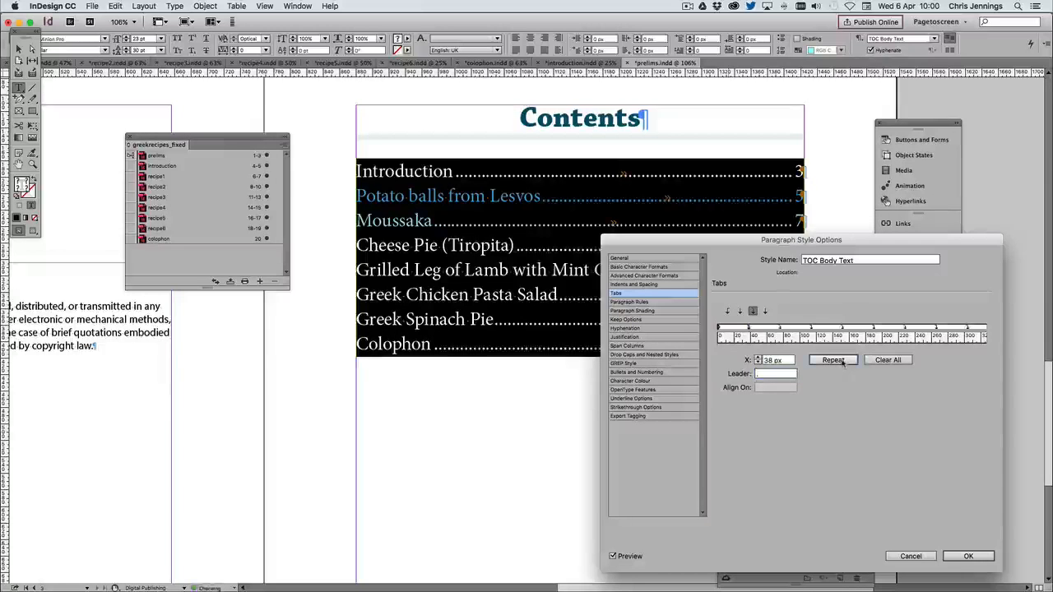
pyautogui.click(969, 557)
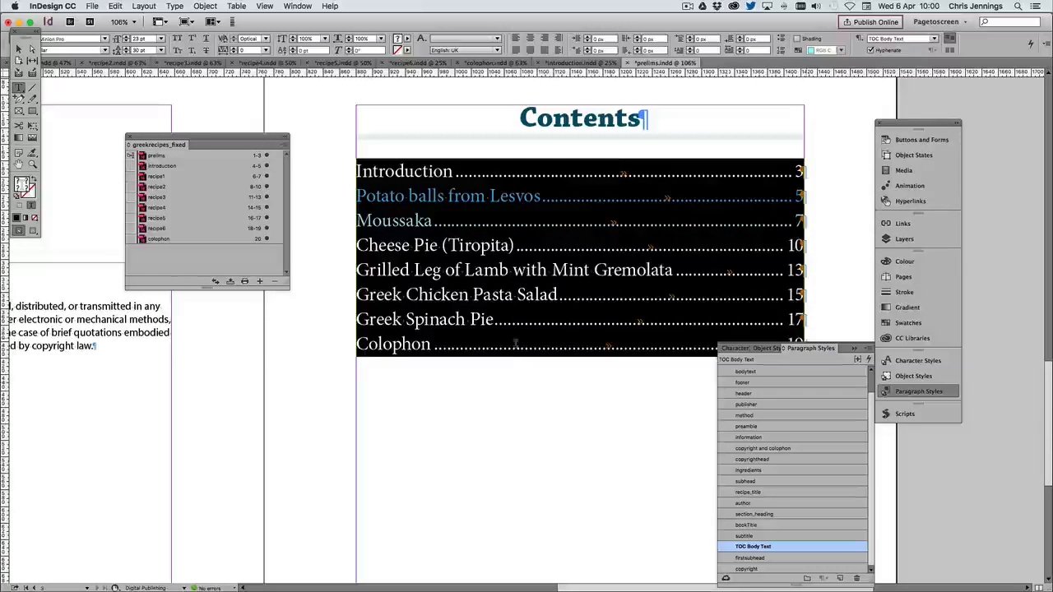
pyautogui.click(508, 361)
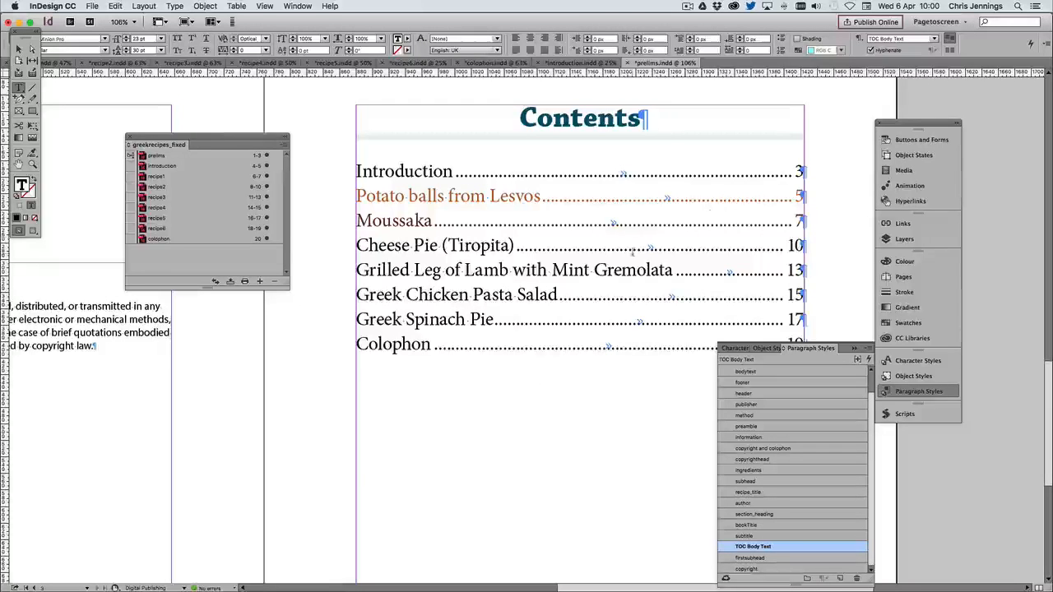
# With nothing selected, load the image P1000830.JPG.jpg from the greece_island_images folder for placing
pyautogui.click(33, 164)
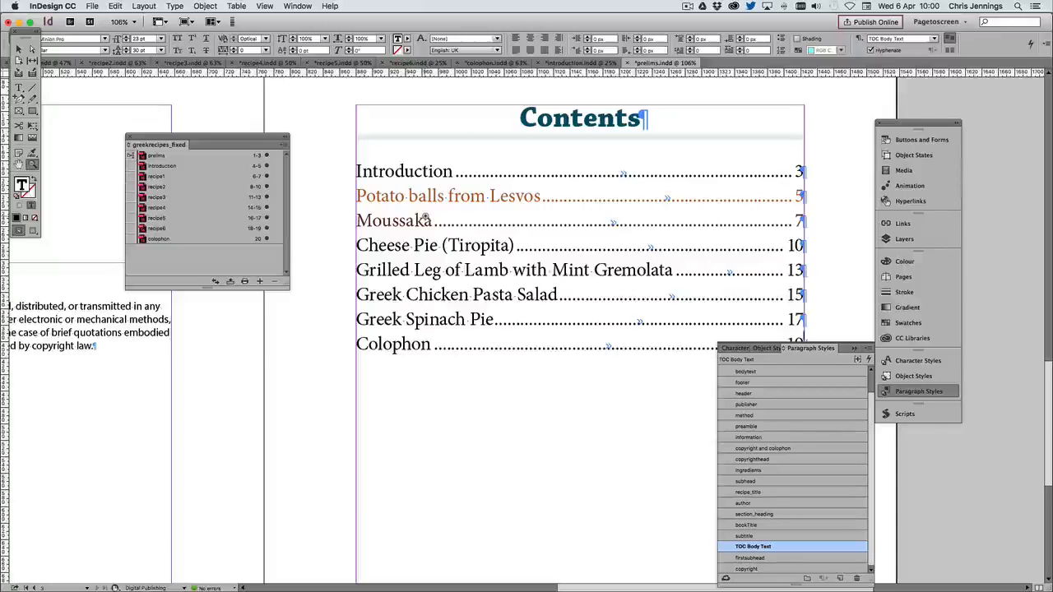
pyautogui.keyDown('alt'); pyautogui.click(439, 218); pyautogui.keyUp('alt')
pyautogui.press('super+minus')
pyautogui.press('super+minus')
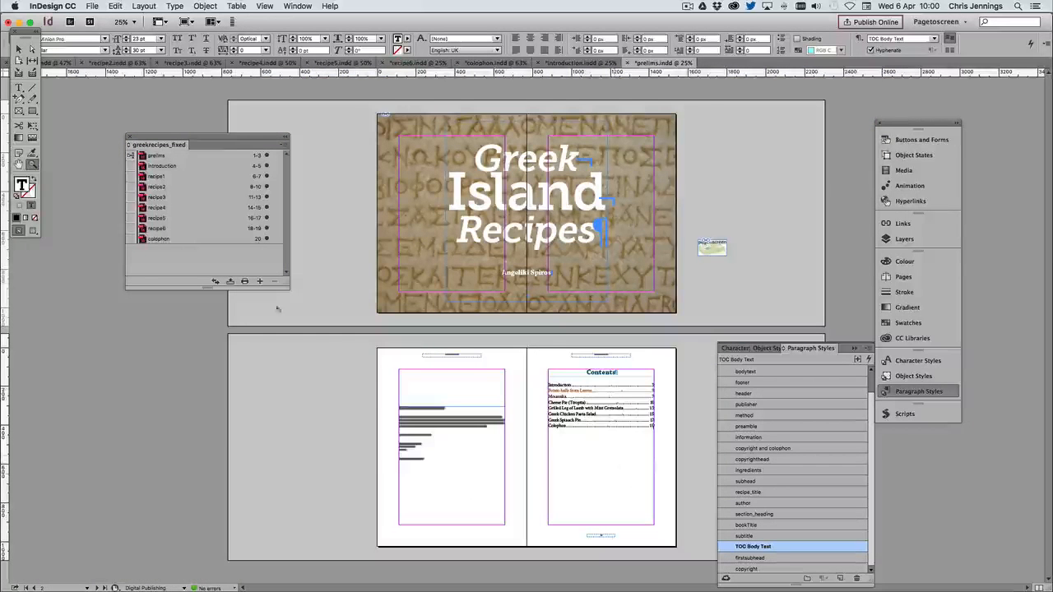
pyautogui.click(19, 49)
pyautogui.click(134, 381)
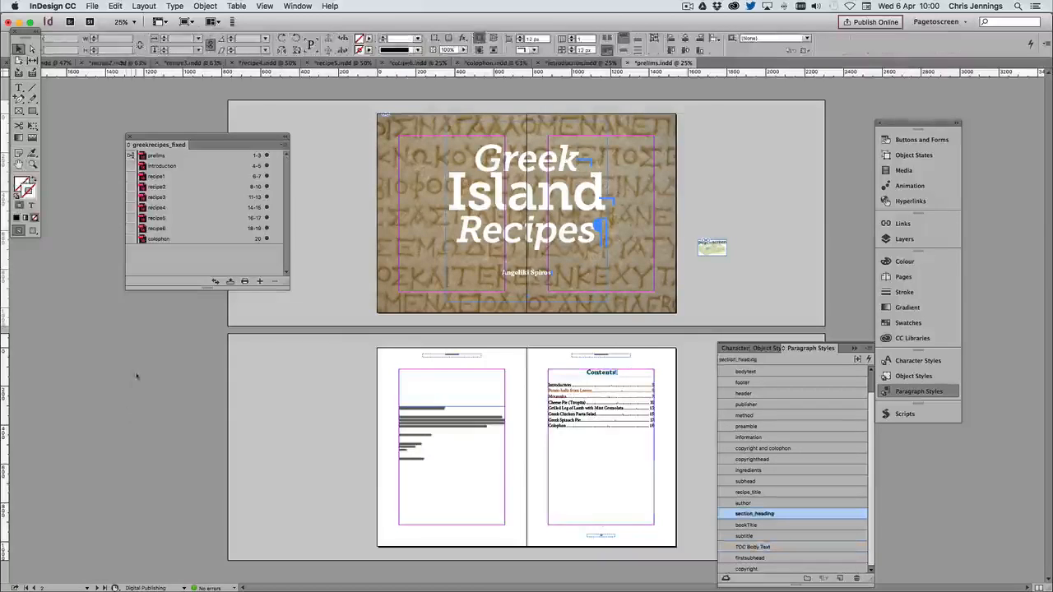
pyautogui.press('super+d')
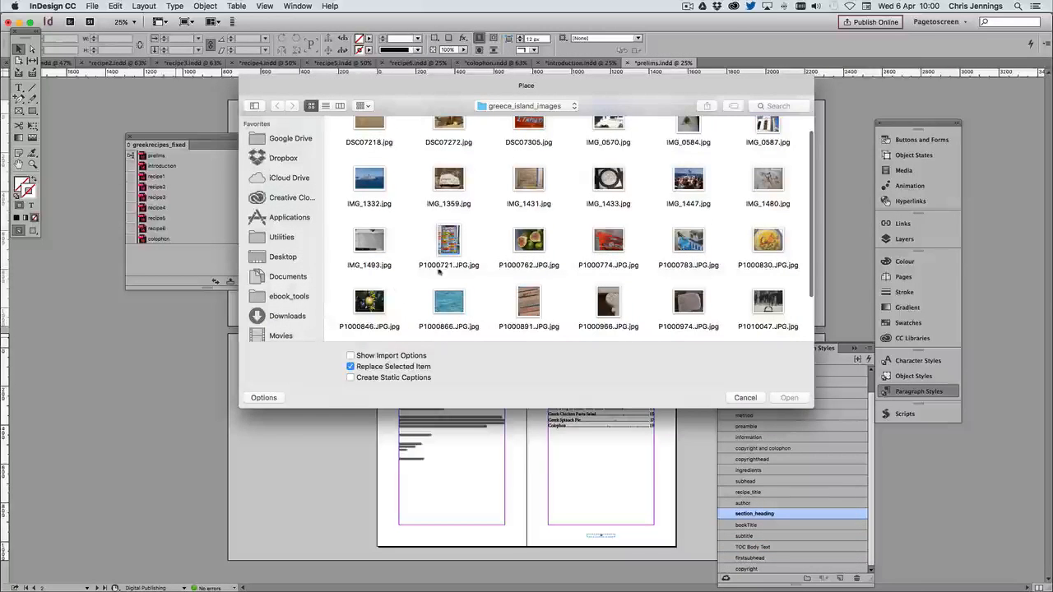
pyautogui.scroll(1, 466, 173)
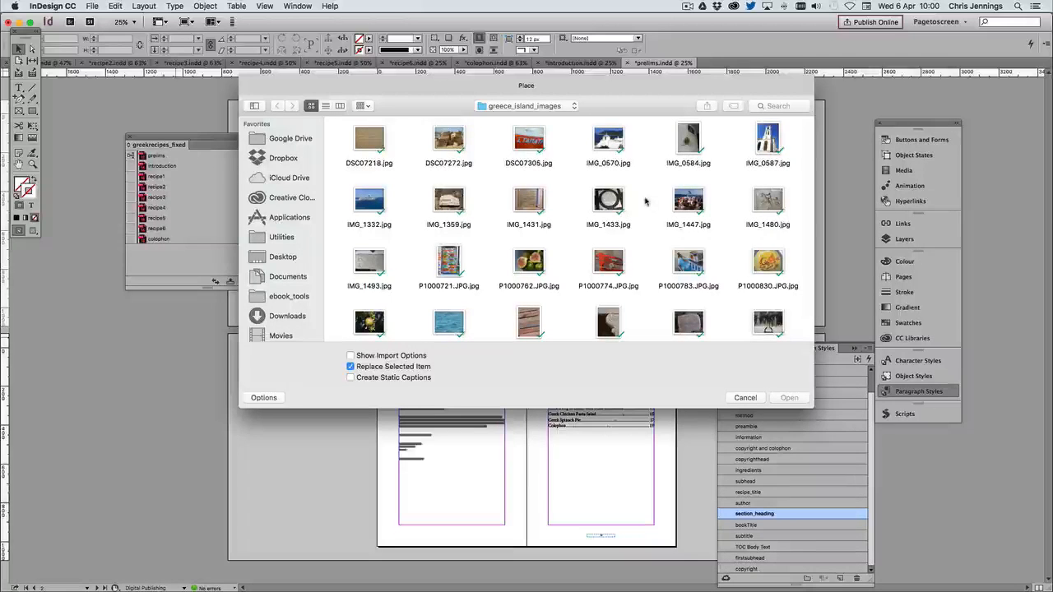
pyautogui.click(770, 262)
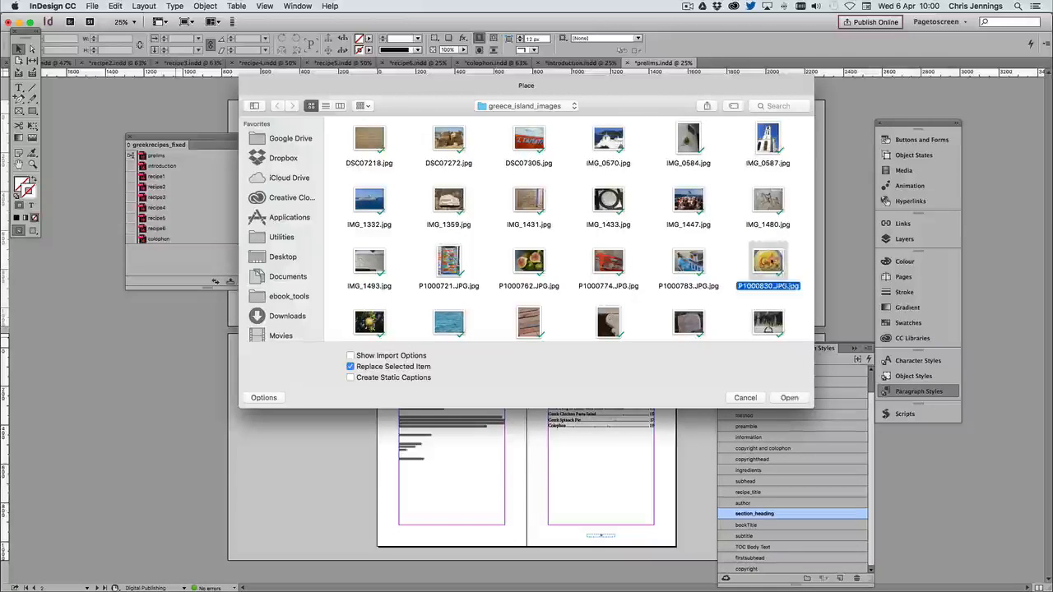
pyautogui.click(780, 399)
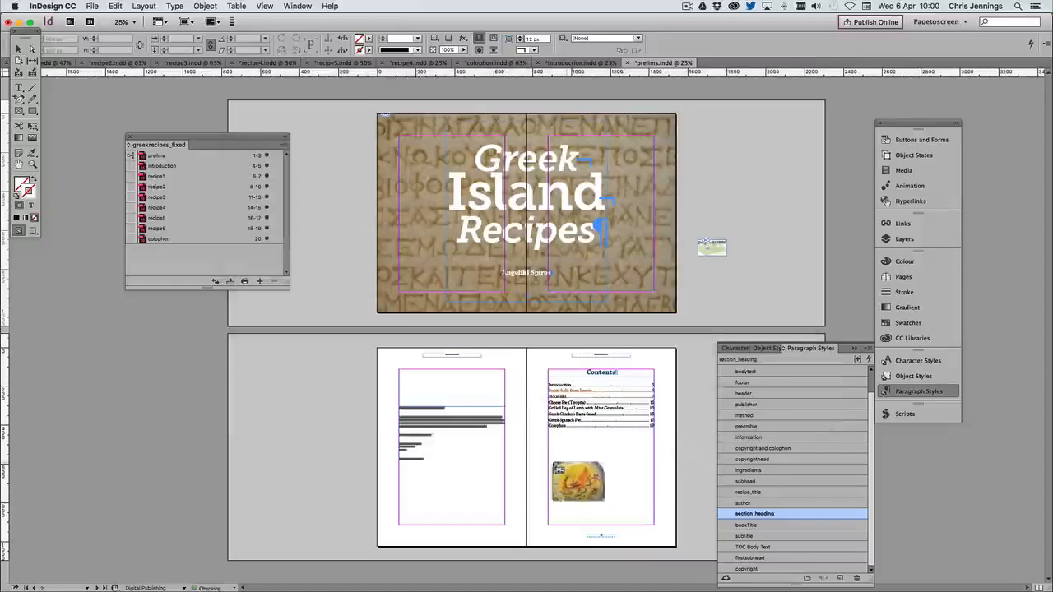
# Place the loaded image below the contents list and scale it to the full page width, about 768 × 576 px
pyautogui.click(549, 463)
pyautogui.moveTo(584, 483); pyautogui.dragTo(562, 453)
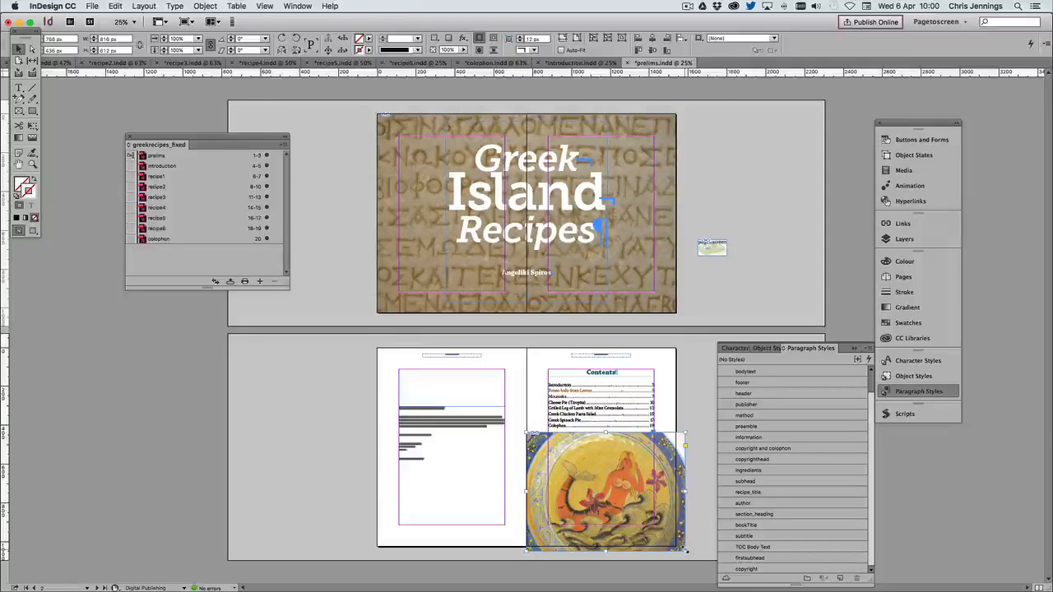
pyautogui.moveTo(686, 549); pyautogui.dragTo(684, 527)
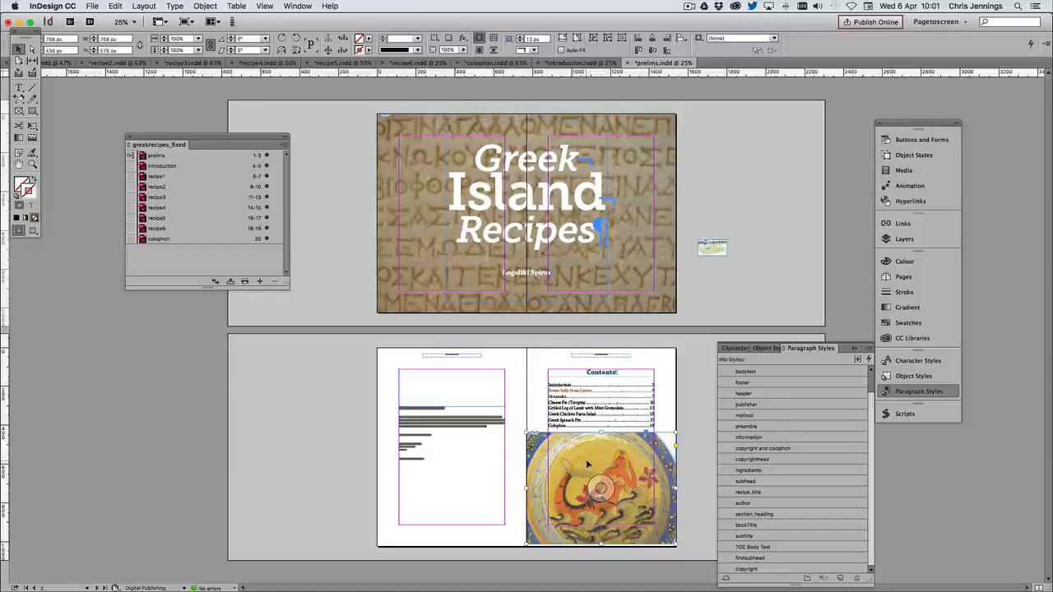
# Move the mermaid plate image to the facing page, scale it across the full spread to about 1539 × 1154 px, and position it below the contents list
pyautogui.moveTo(581, 451); pyautogui.dragTo(431, 420)
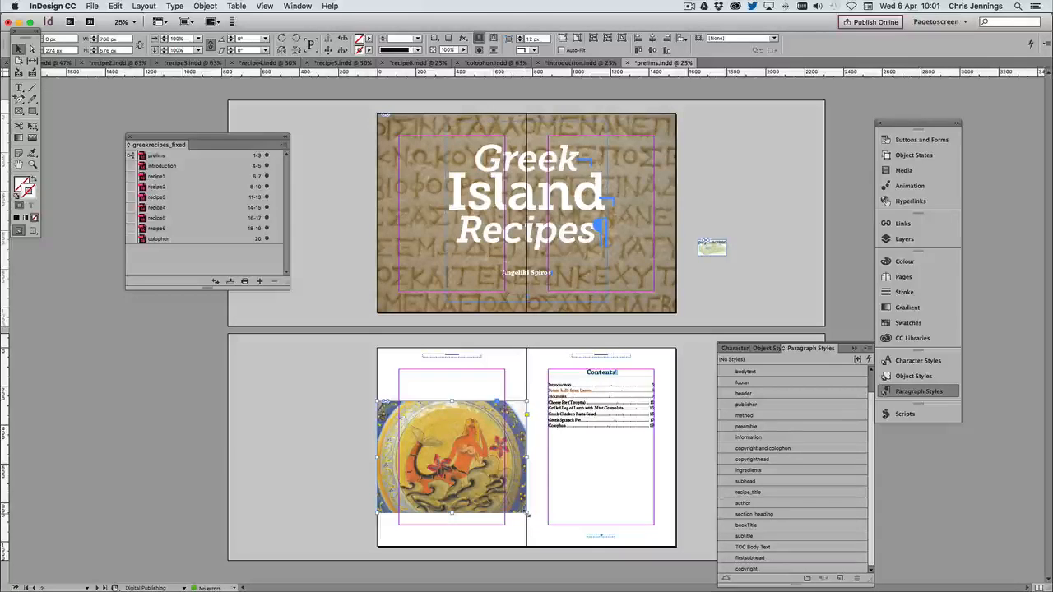
pyautogui.moveTo(535, 520); pyautogui.dragTo(675, 561)
pyautogui.moveTo(482, 430); pyautogui.dragTo(483, 471)
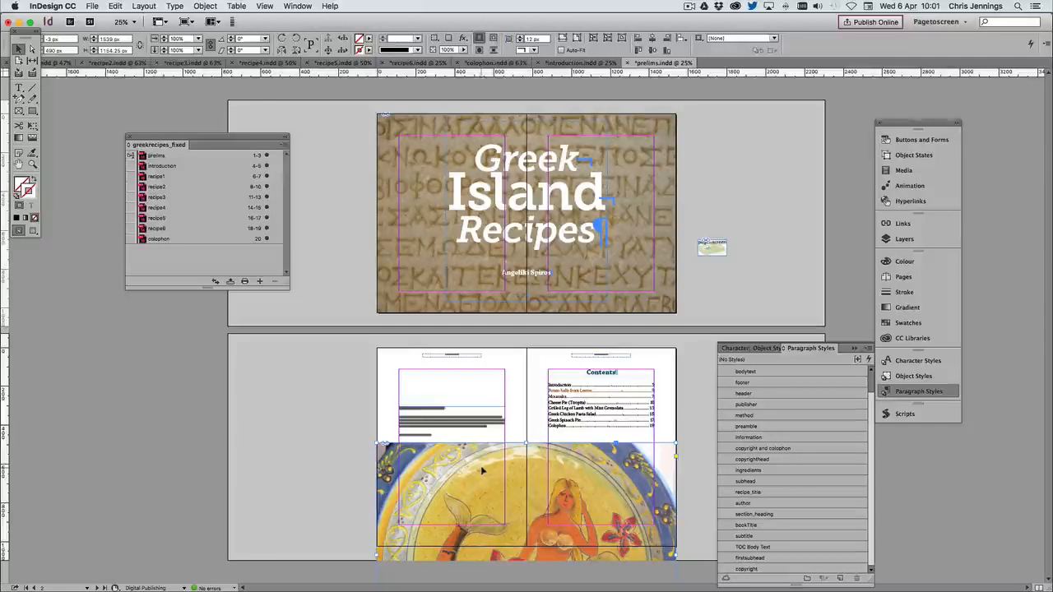
# Move the copyright text on the page facing the contents up to the top margin, clear of the plate image
pyautogui.click(436, 425)
pyautogui.moveTo(436, 425); pyautogui.dragTo(436, 389)
pyautogui.click(346, 399)
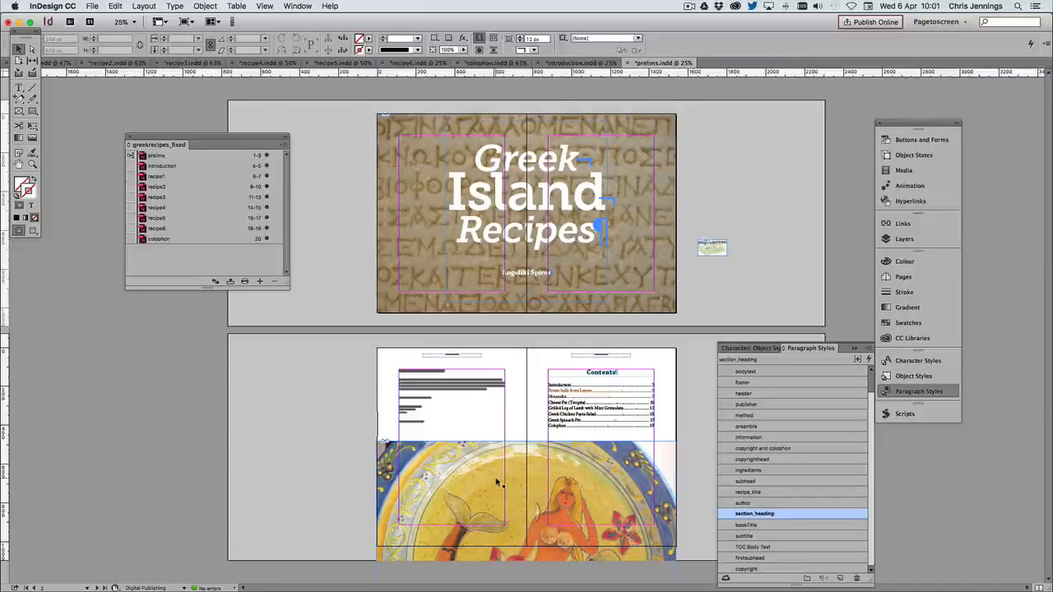
# Crop the plate image's frame to about 1539 × 635 px and reposition the picture inside it so the mermaid is in view
pyautogui.moveTo(510, 469)
pyautogui.mouseDown()
pyautogui.moveTo(526, 470)
pyautogui.moveTo(530, 494)
pyautogui.moveTo(519, 531)
pyautogui.moveTo(514, 457)
pyautogui.moveTo(526, 446)
pyautogui.moveTo(529, 472)
pyautogui.mouseUp()
pyautogui.hotkey('ctrl', 'z')
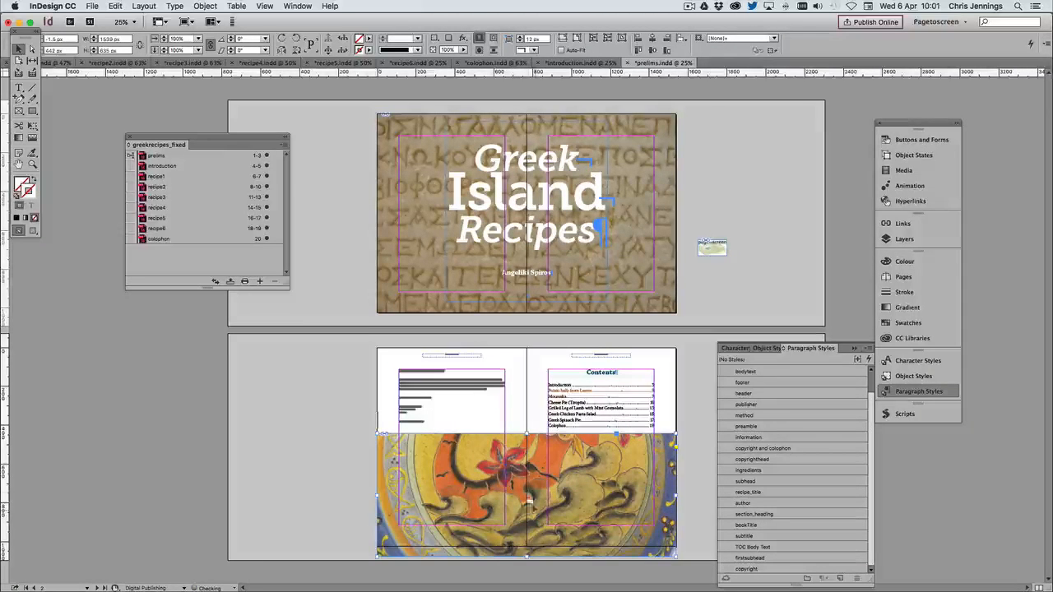
pyautogui.moveTo(527, 492)
pyautogui.mouseDown()
pyautogui.moveTo(527, 517)
pyautogui.moveTo(527, 497)
pyautogui.mouseUp()
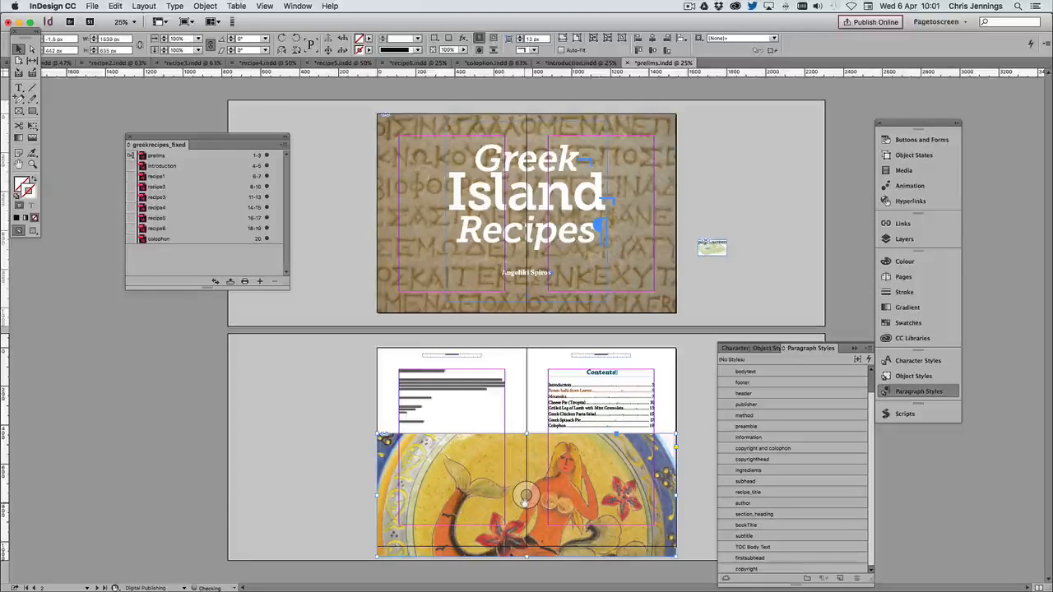
pyautogui.click(357, 463)
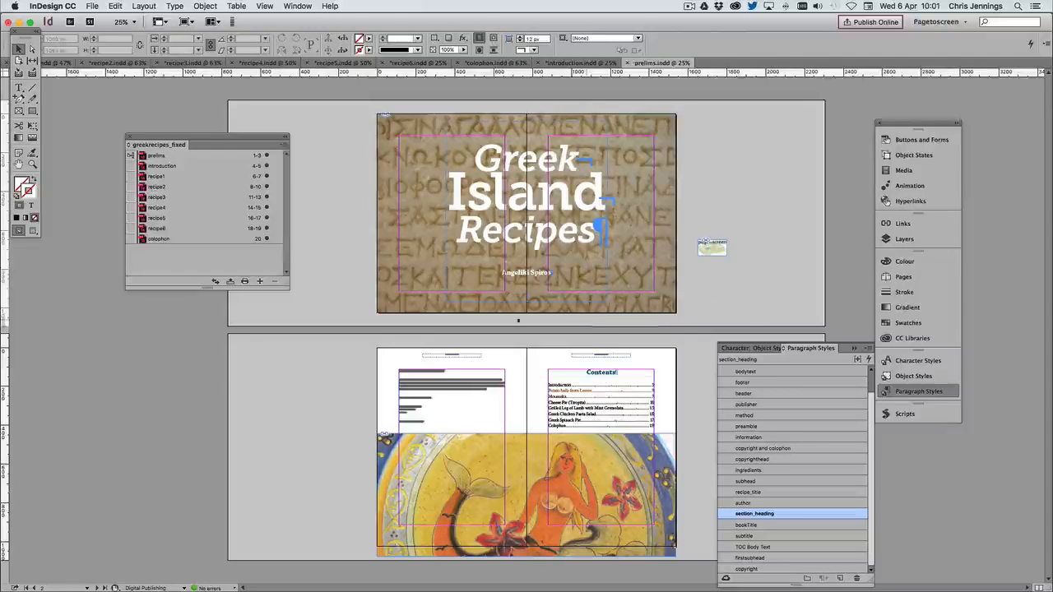
# Open the introduction, recipe1 and recipe2 documents from the book and examine their spread layouts
pyautogui.doubleClick(158, 167)
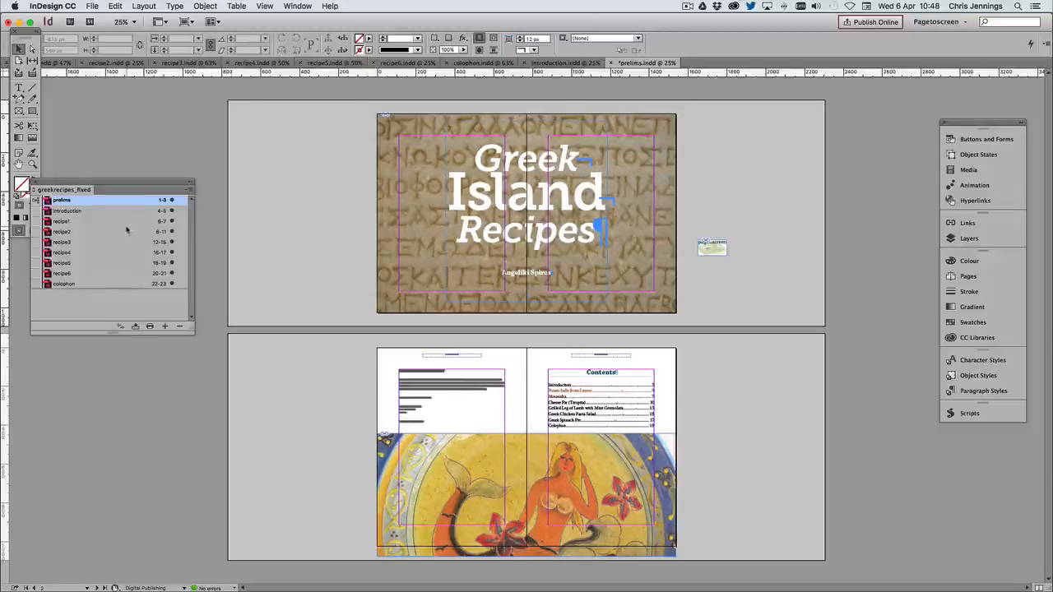
pyautogui.doubleClick(69, 210)
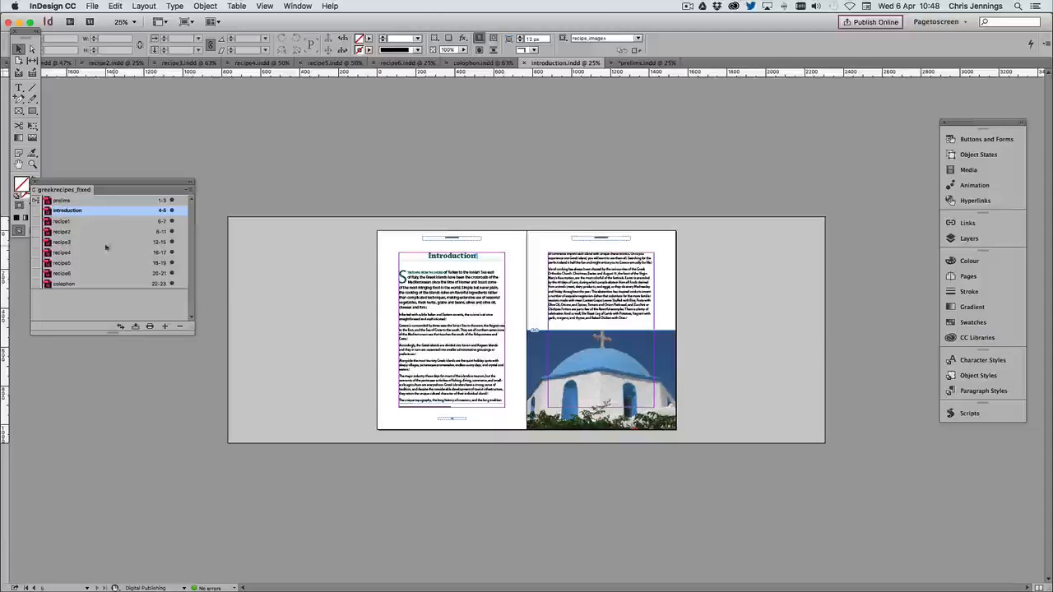
pyautogui.doubleClick(71, 222)
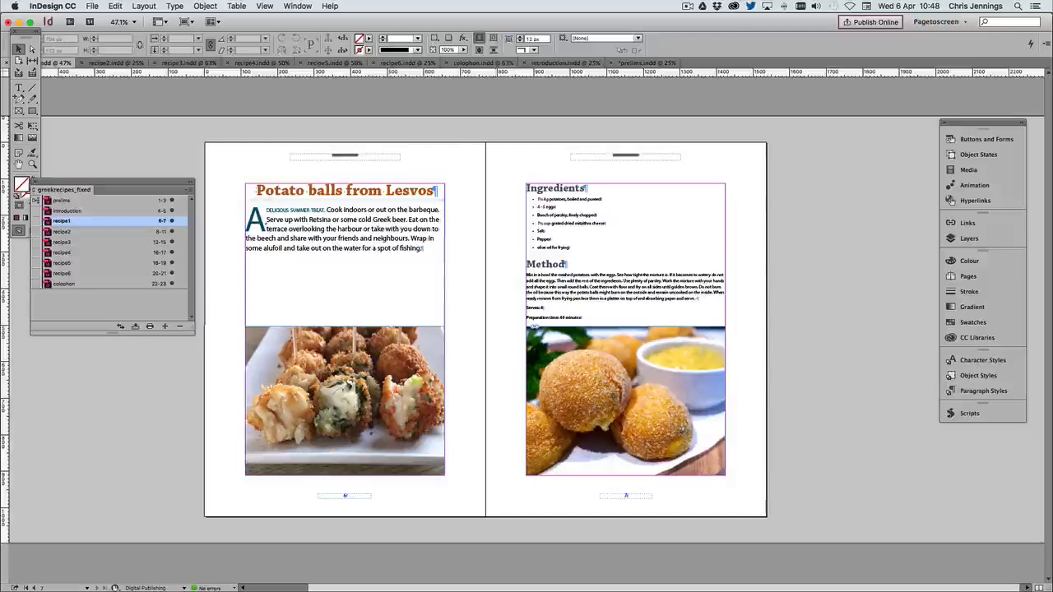
pyautogui.doubleClick(64, 231)
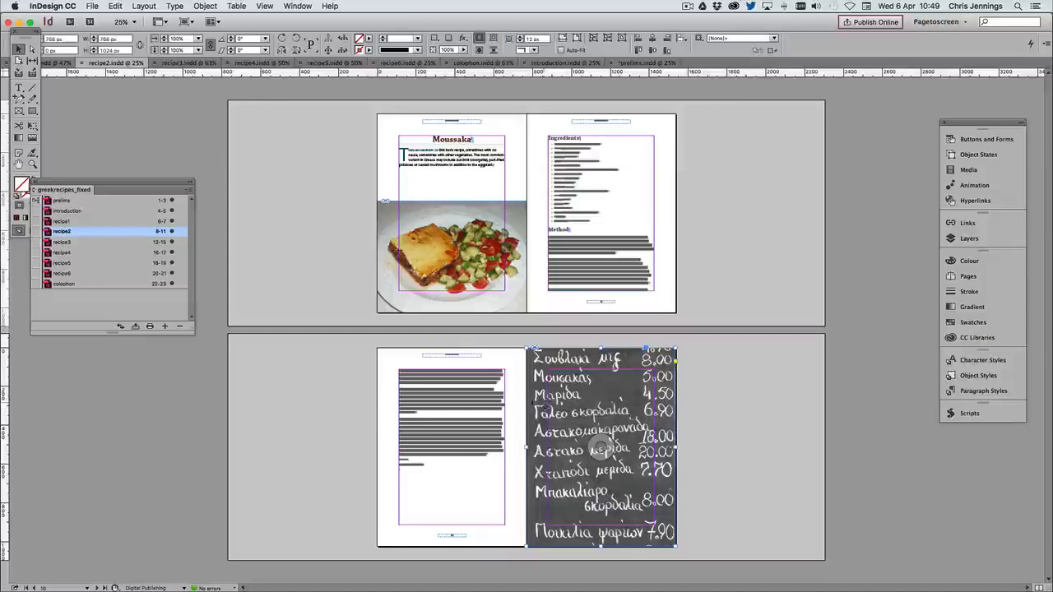
pyautogui.click(696, 383)
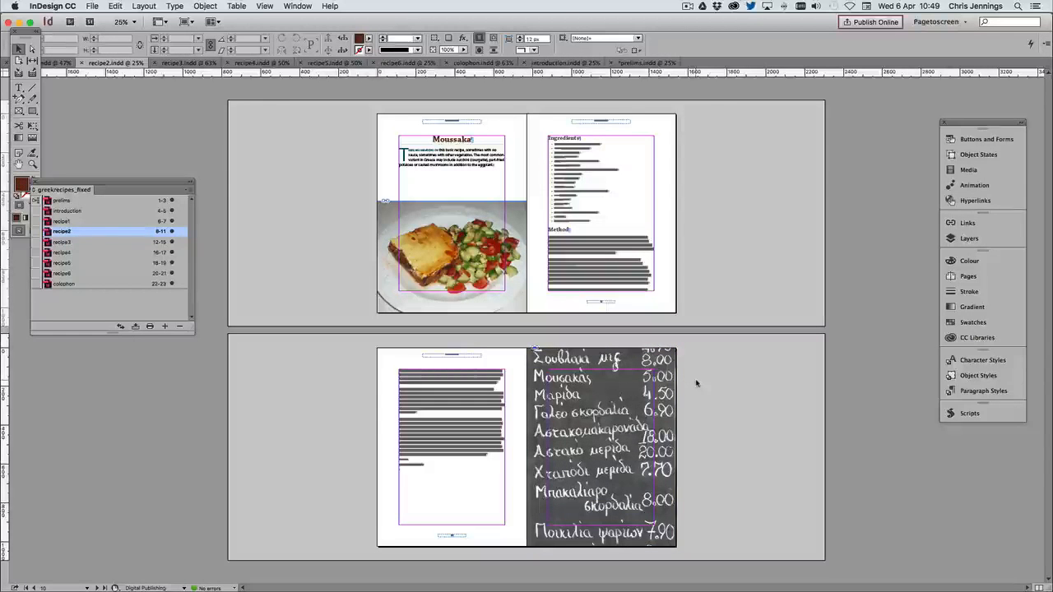
# Open recipe3 from the book and examine both of its spreads together at 25% view
pyautogui.doubleClick(64, 243)
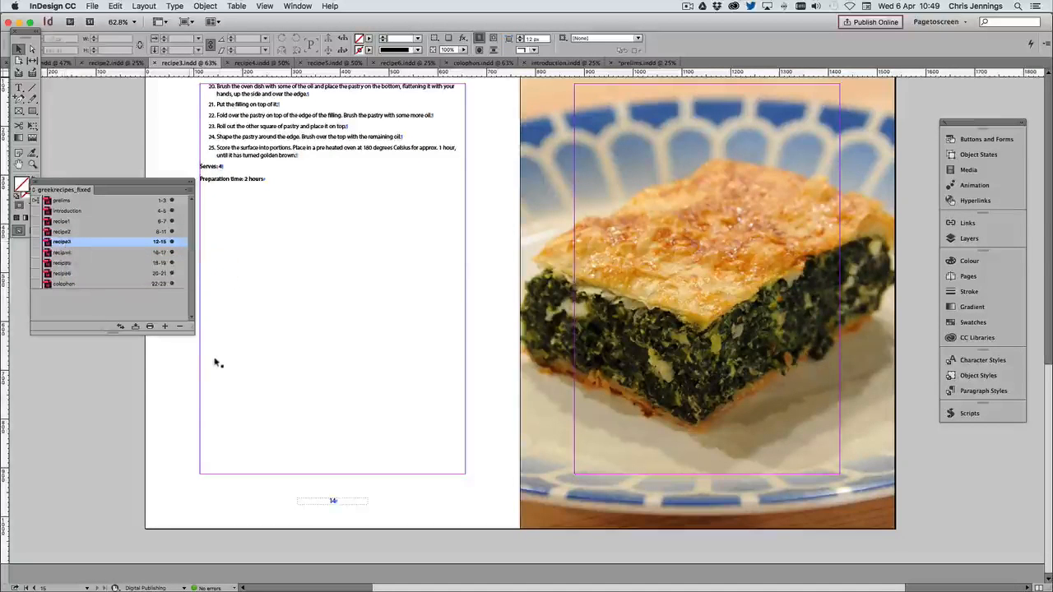
pyautogui.scroll(3, 220, 360)
pyautogui.click(965, 276)
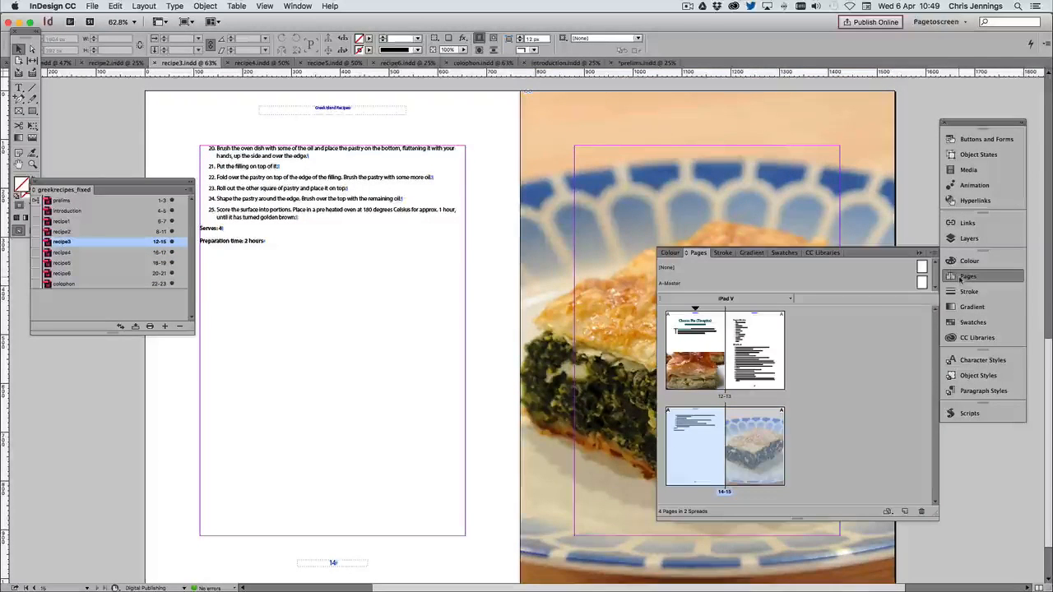
pyautogui.doubleClick(686, 335)
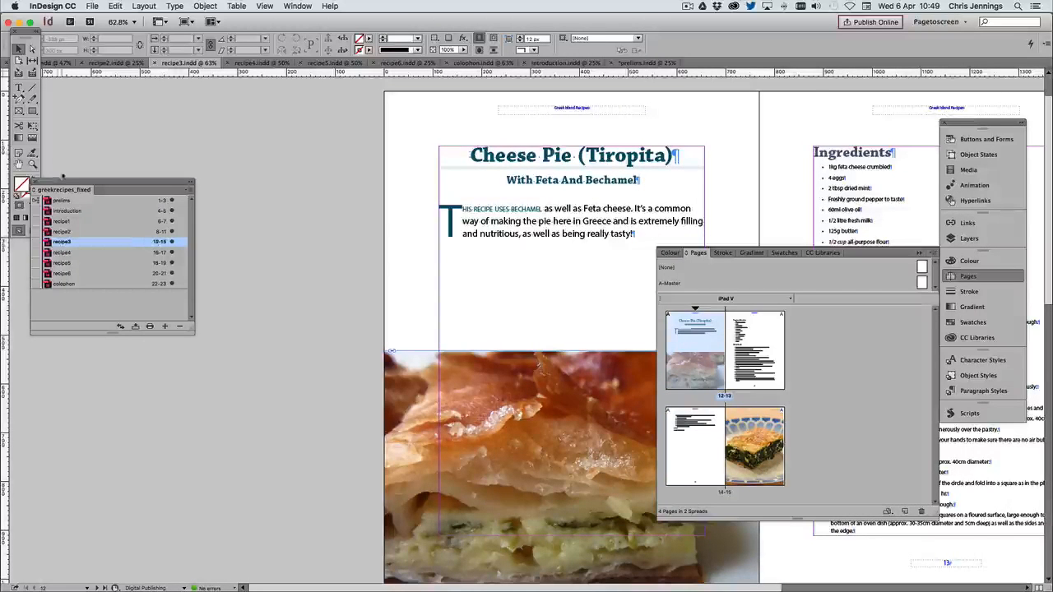
pyautogui.click(32, 165)
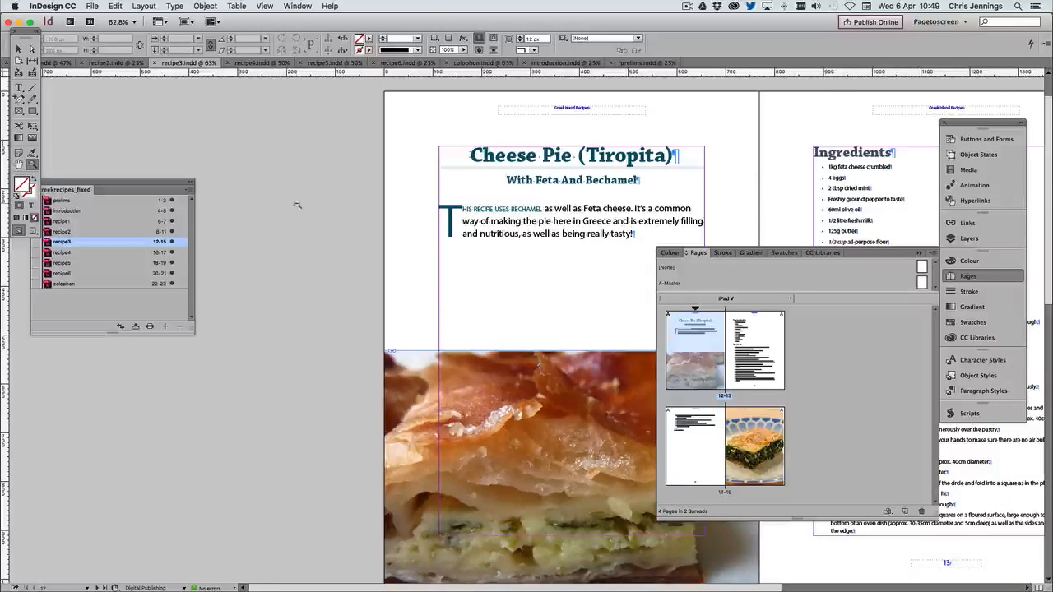
pyautogui.keyDown('alt'); pyautogui.click(297, 204); pyautogui.keyUp('alt')
pyautogui.keyDown('alt'); pyautogui.click(297, 204); pyautogui.keyUp('alt')
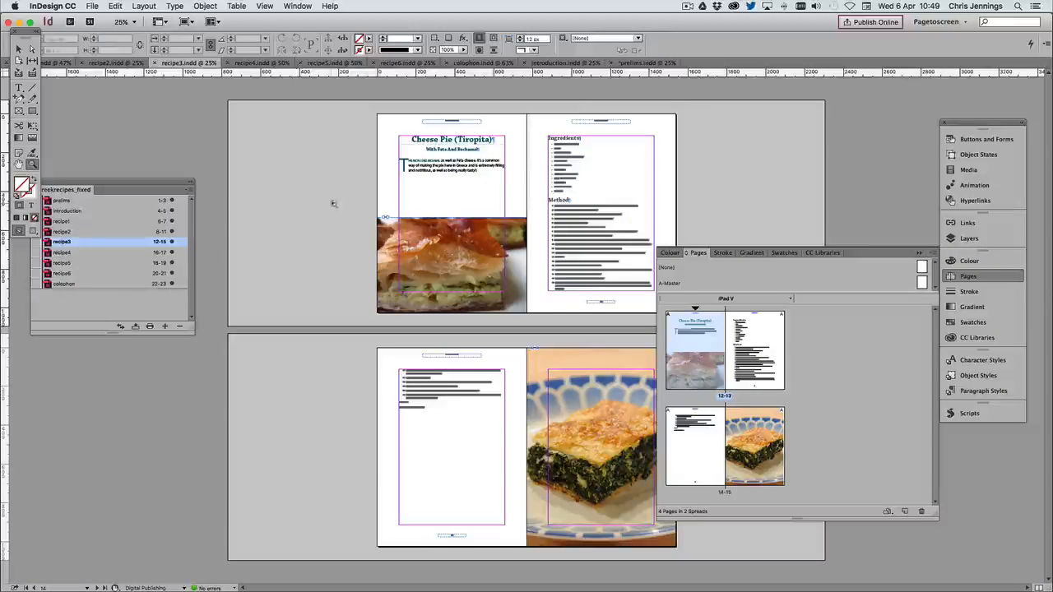
# Open recipe4, recipe5, recipe6 and the colophon from the book and examine their layouts, showing the whole colophon spread
pyautogui.doubleClick(62, 253)
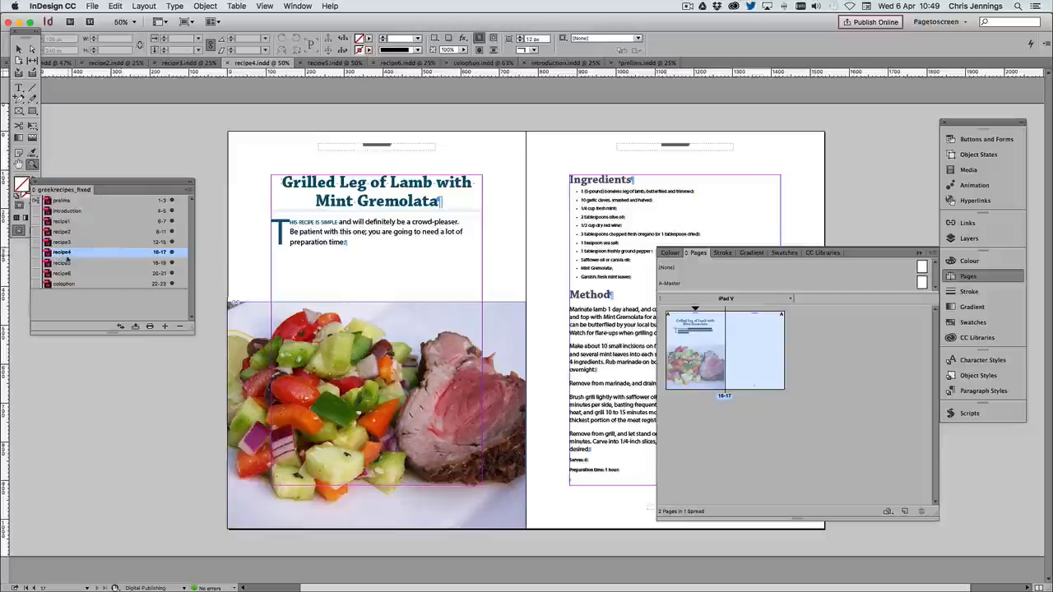
pyautogui.doubleClick(66, 263)
pyautogui.doubleClick(62, 273)
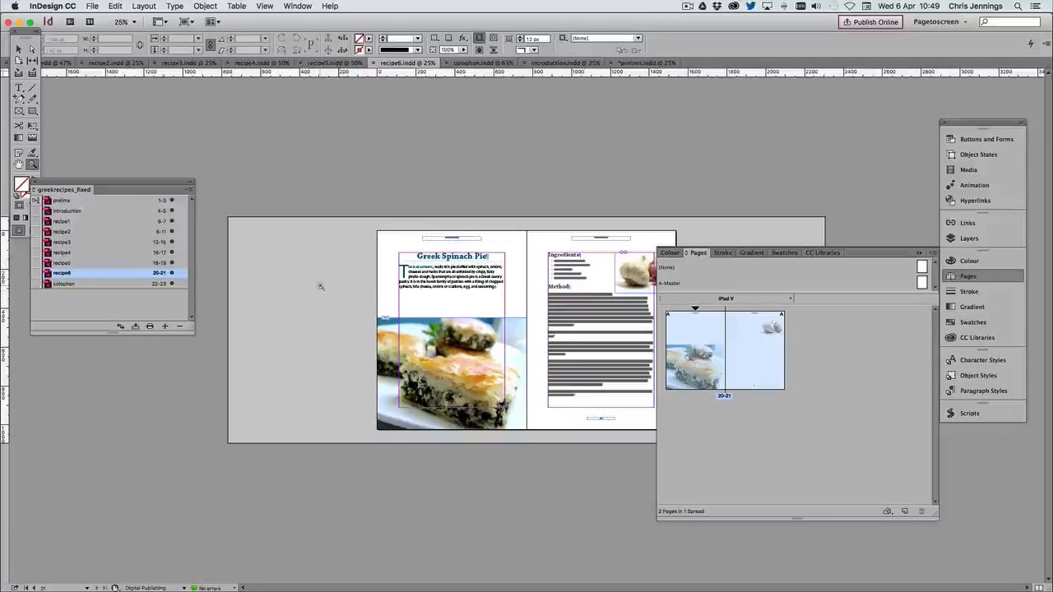
pyautogui.doubleClick(65, 283)
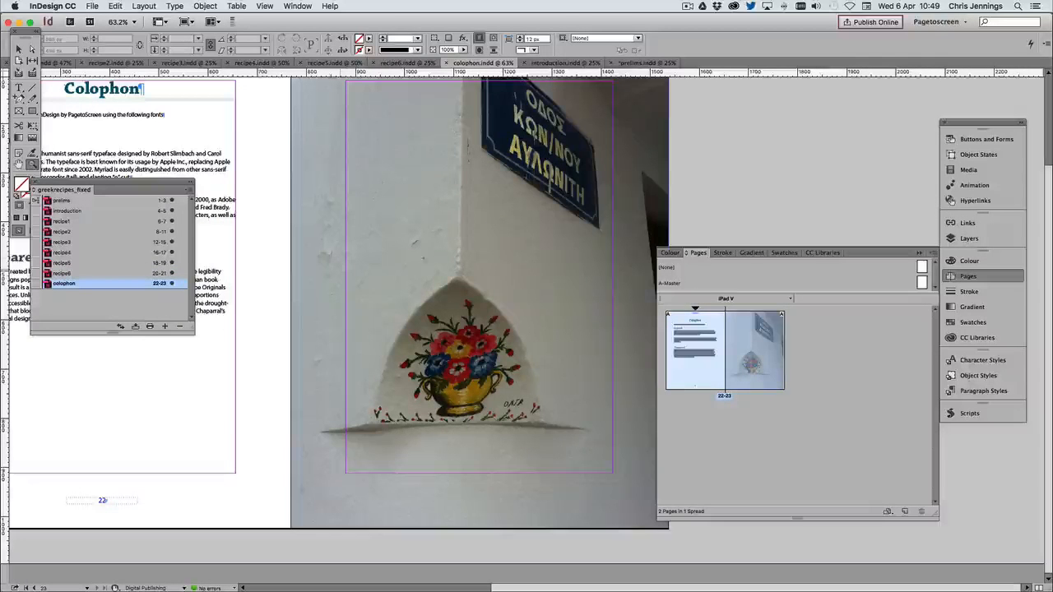
pyautogui.keyDown('alt'); pyautogui.click(464, 239); pyautogui.keyUp('alt')
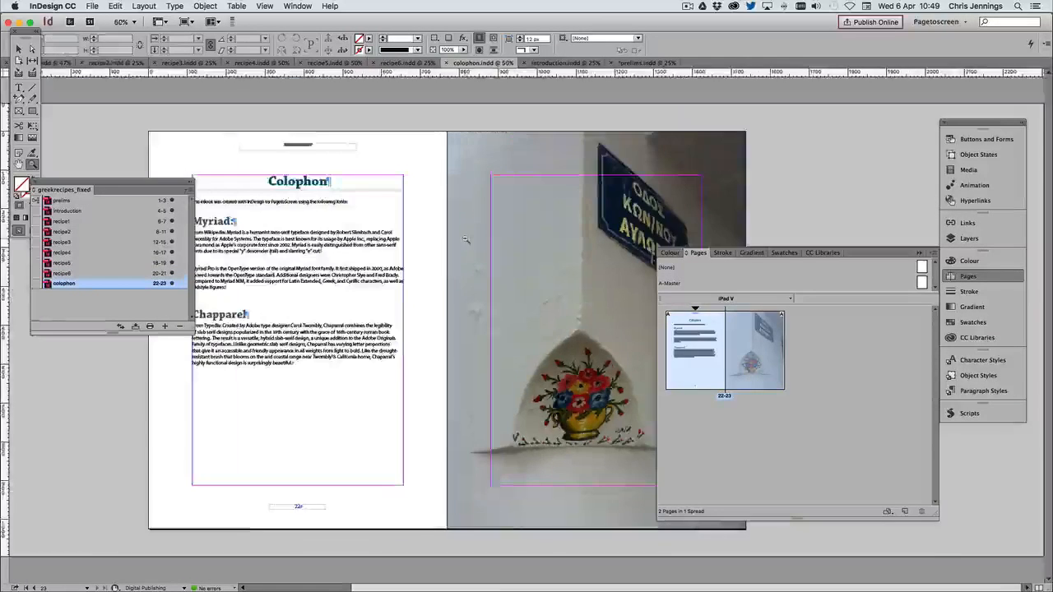
pyautogui.keyDown('alt'); pyautogui.click(465, 239); pyautogui.keyUp('alt')
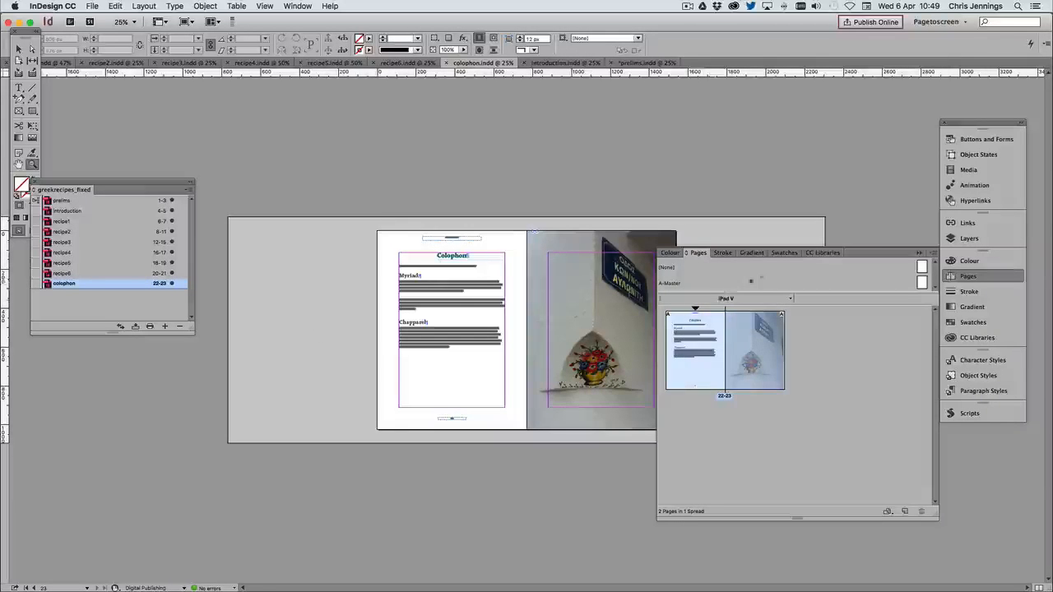
pyautogui.click(919, 253)
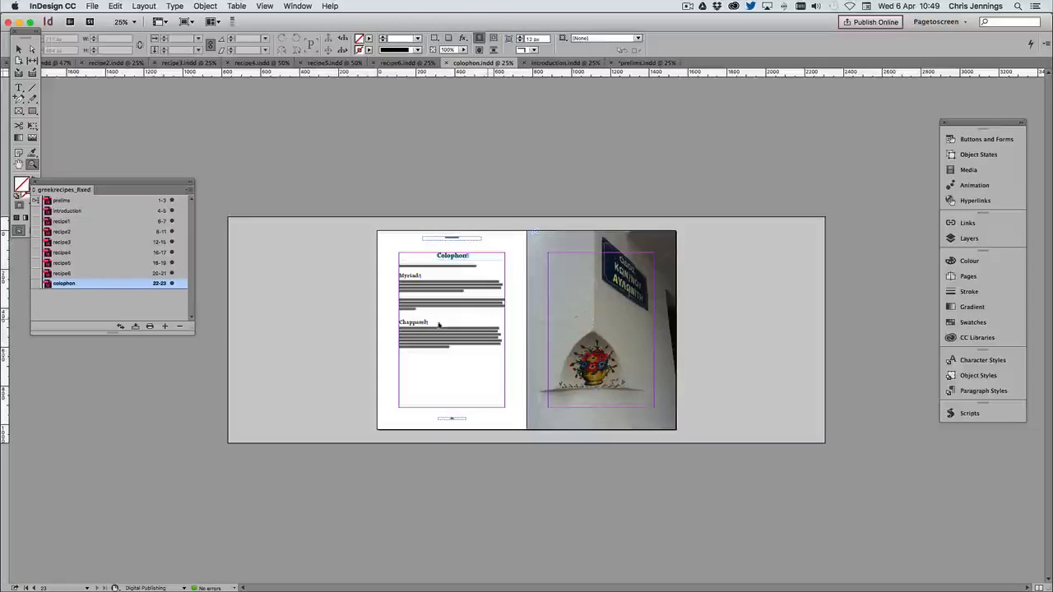
pyautogui.click(171, 302)
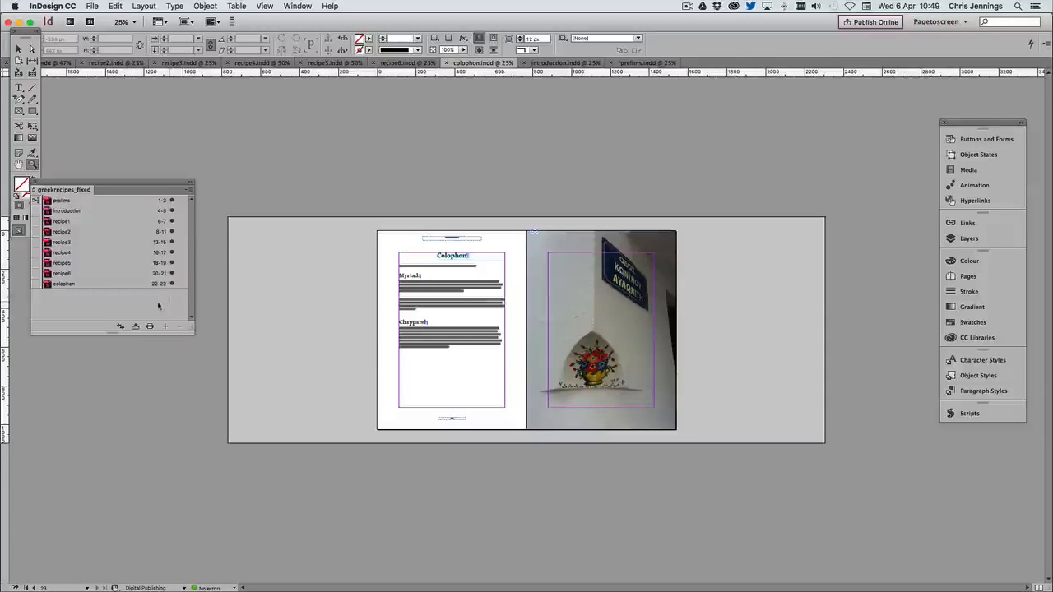
pyautogui.click(187, 192)
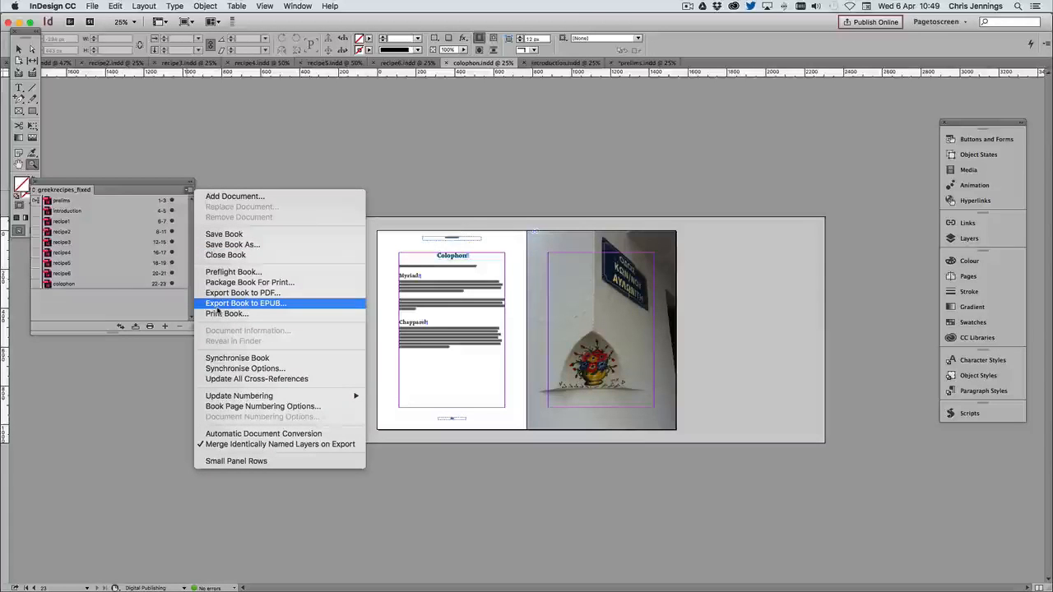
pyautogui.click(218, 306)
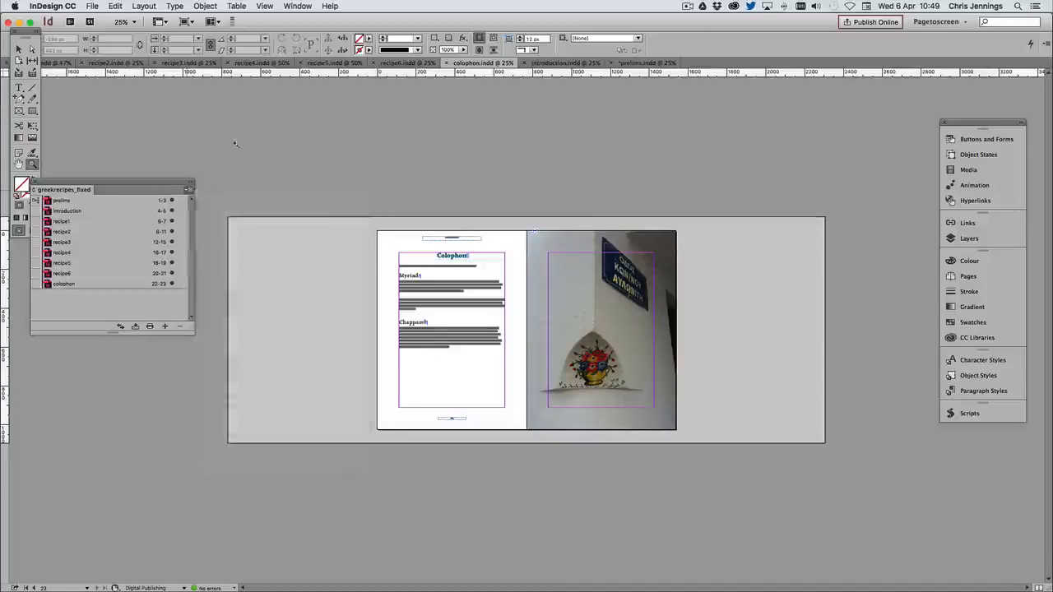
# Regenerate the prelims contents list using the erecipes TOC style with all book documents included, and save the prelims document
pyautogui.doubleClick(64, 202)
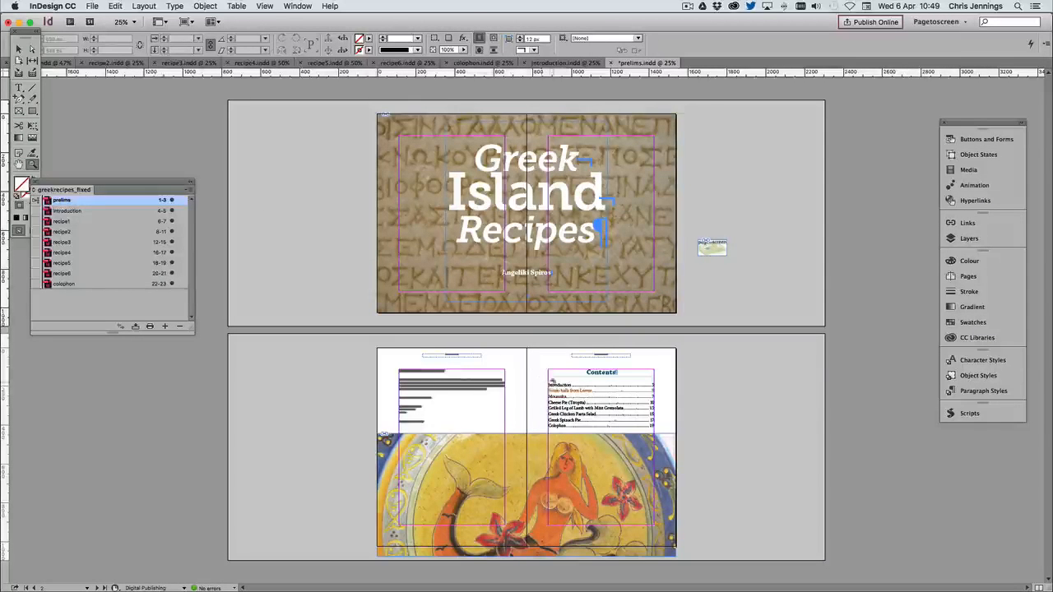
pyautogui.click(19, 49)
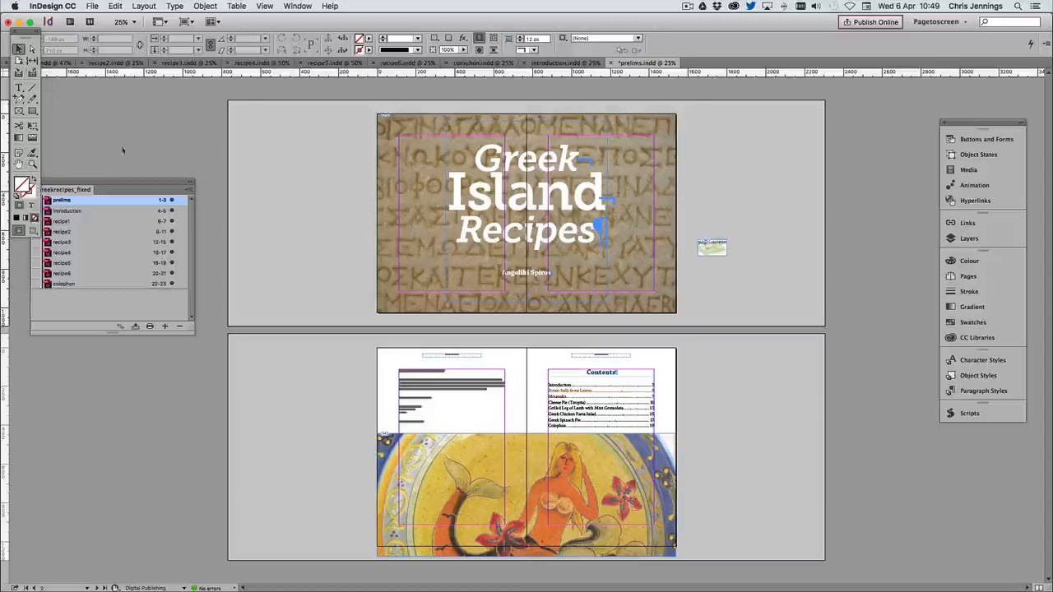
pyautogui.click(562, 393)
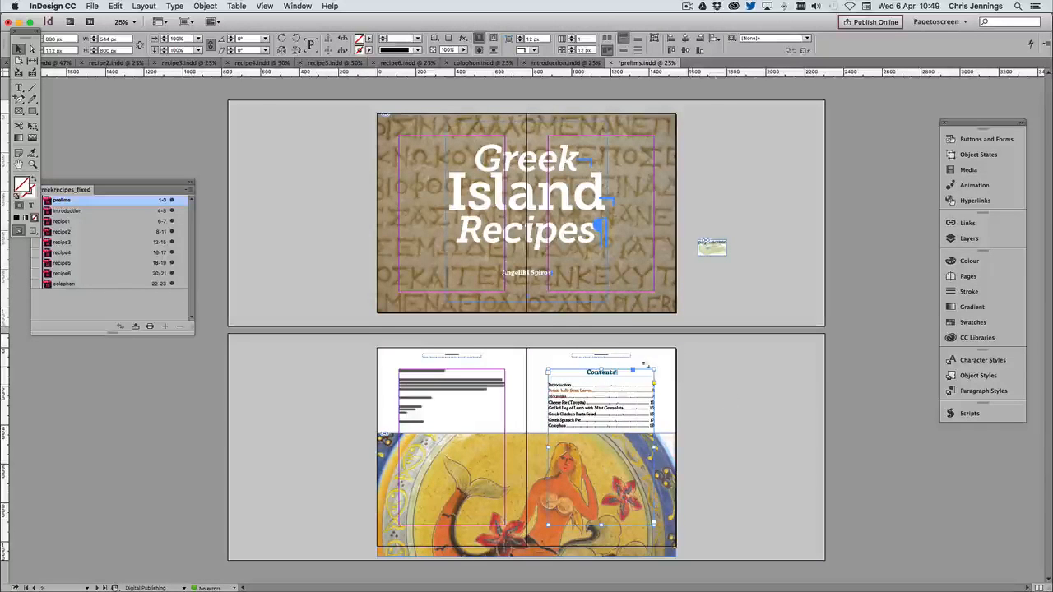
pyautogui.click(144, 5)
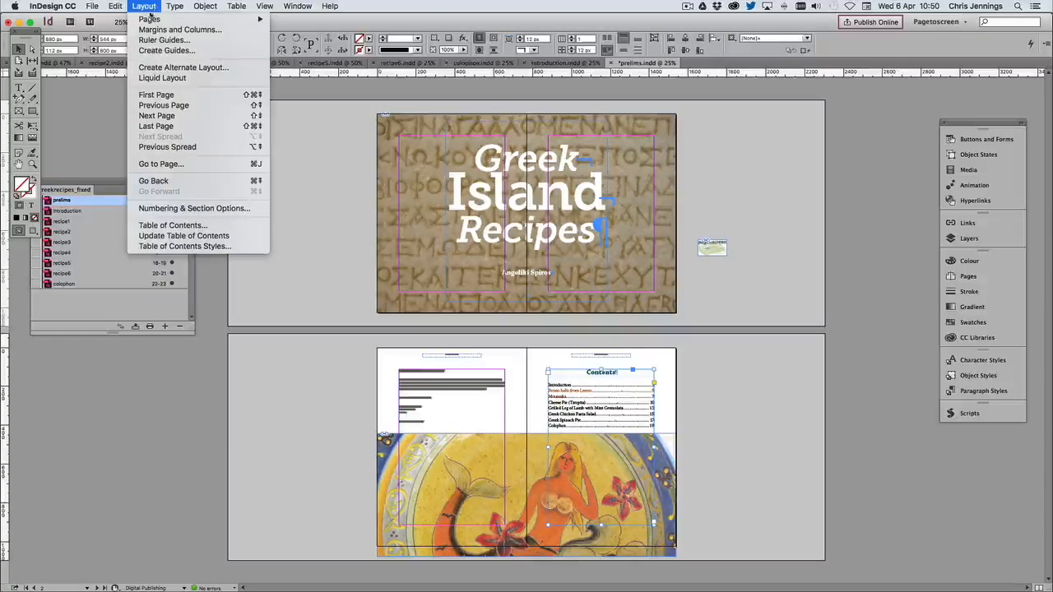
pyautogui.click(168, 224)
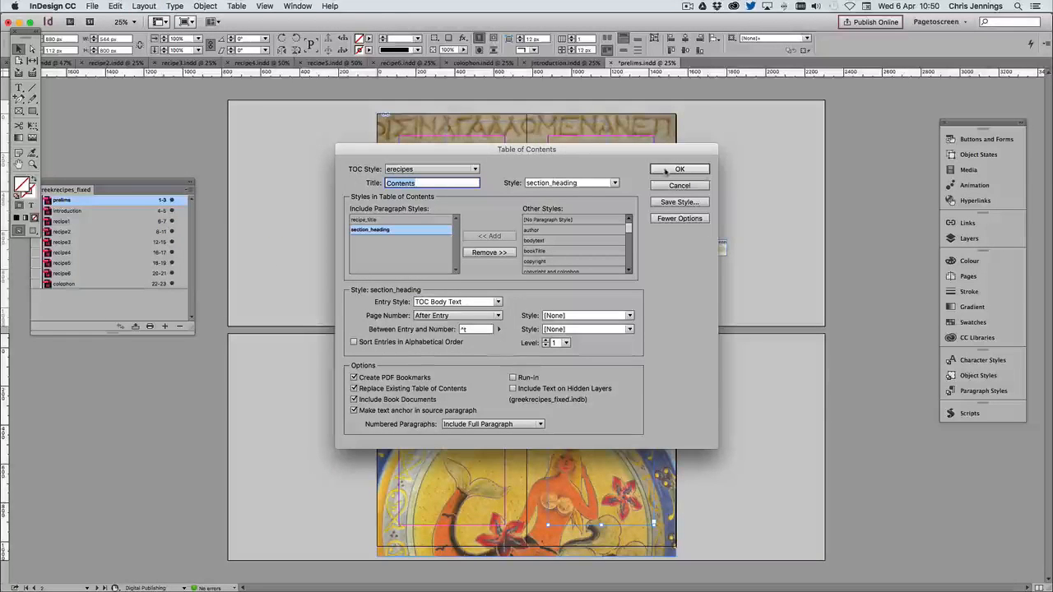
pyautogui.click(667, 169)
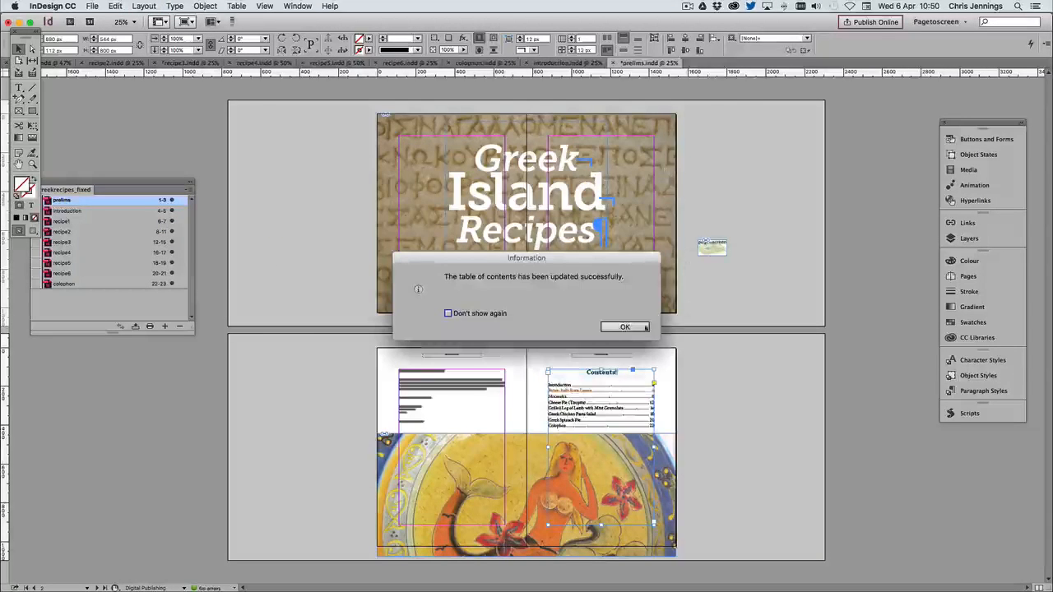
pyautogui.click(637, 325)
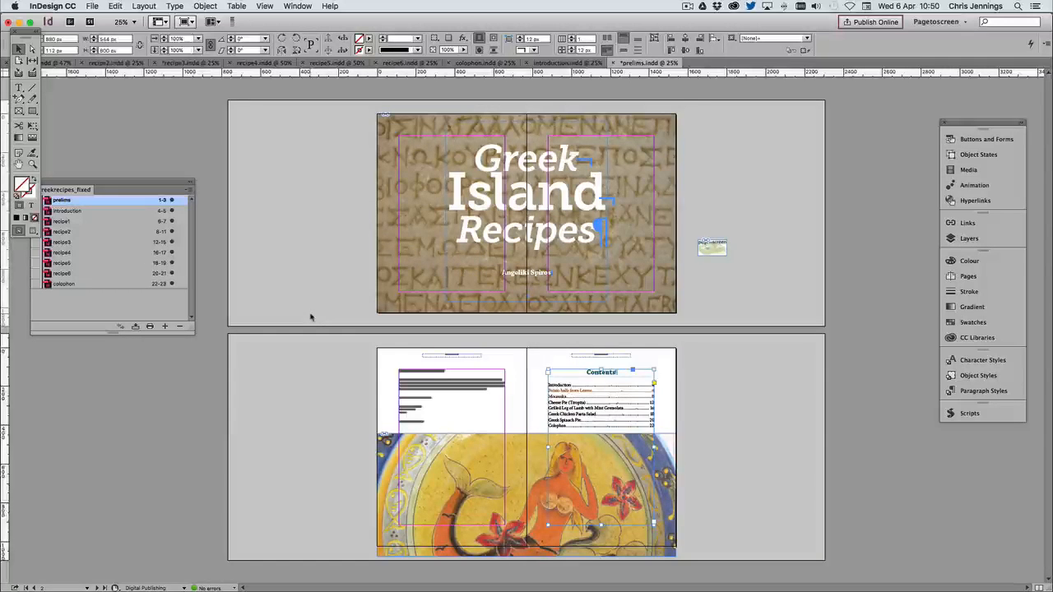
pyautogui.click(318, 273)
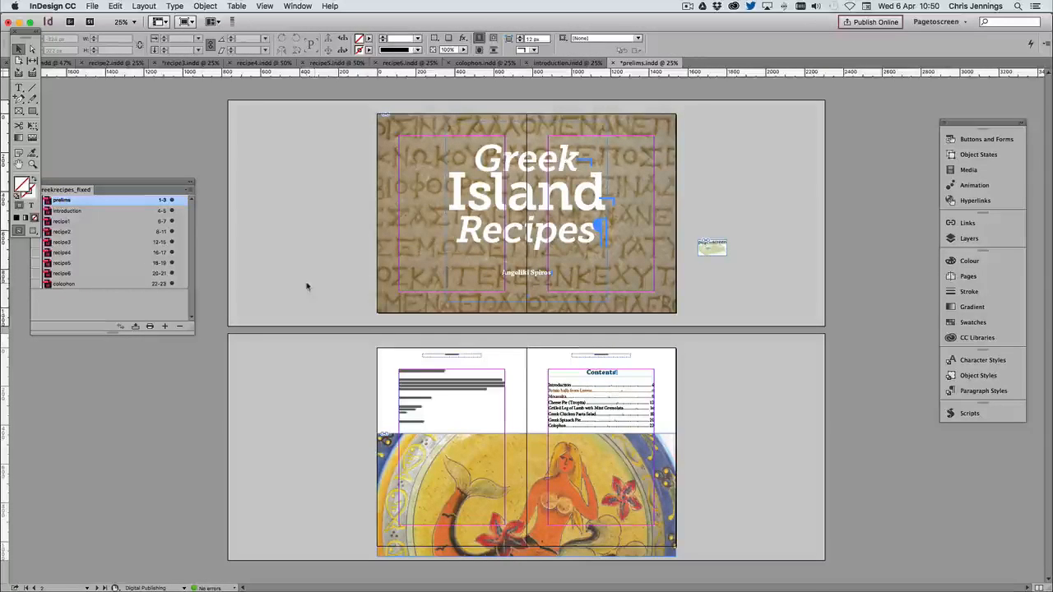
pyautogui.press('super+s')
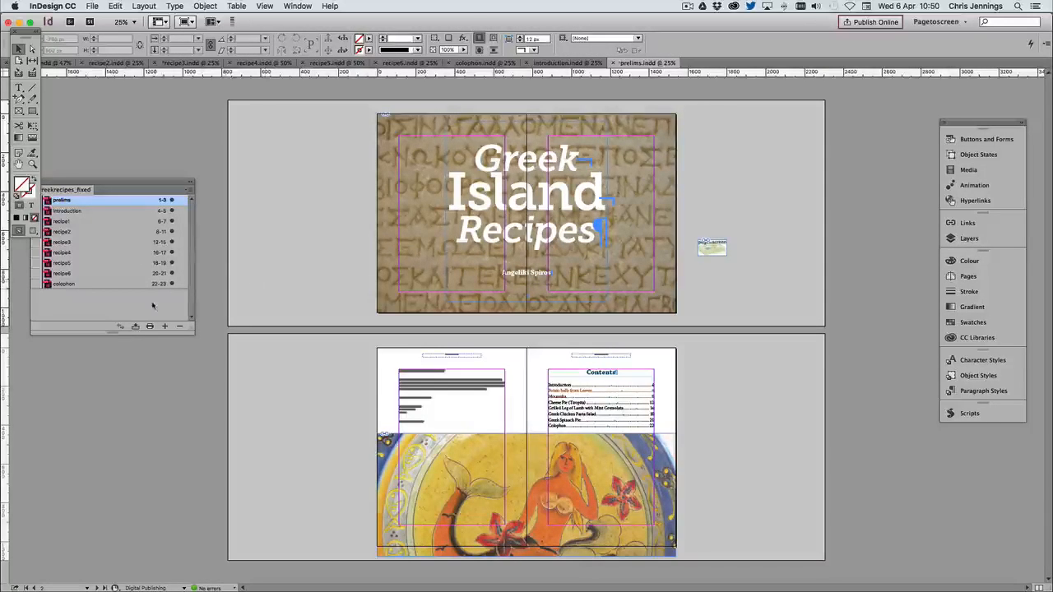
# Export the whole book as the fixed-layout EPUB greekrecipes_fixed.epub, with spread control set to Convert Spread To Landscape Page
pyautogui.click(154, 306)
pyautogui.click(189, 193)
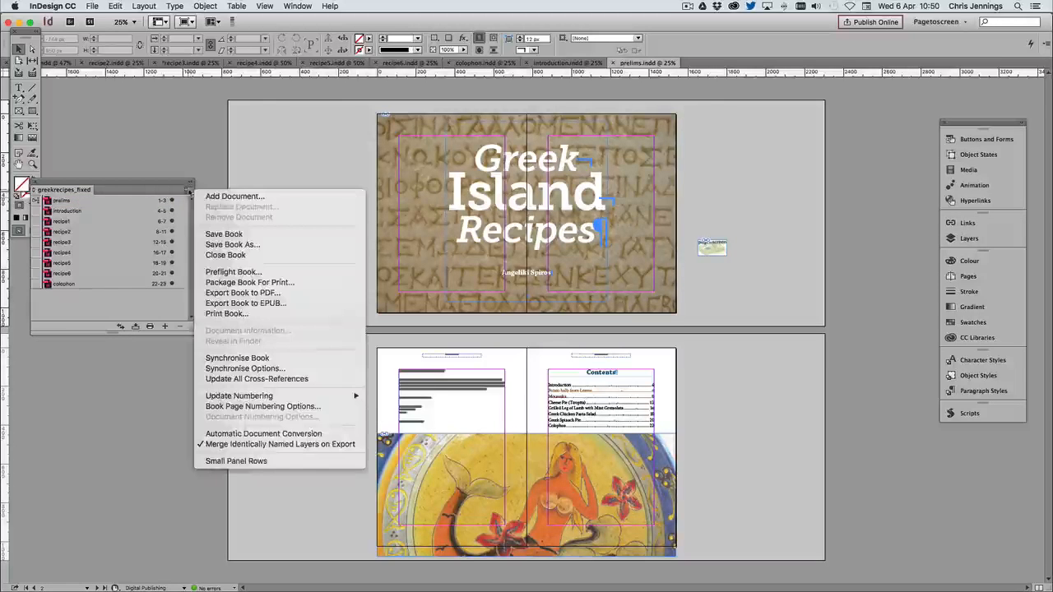
pyautogui.click(224, 307)
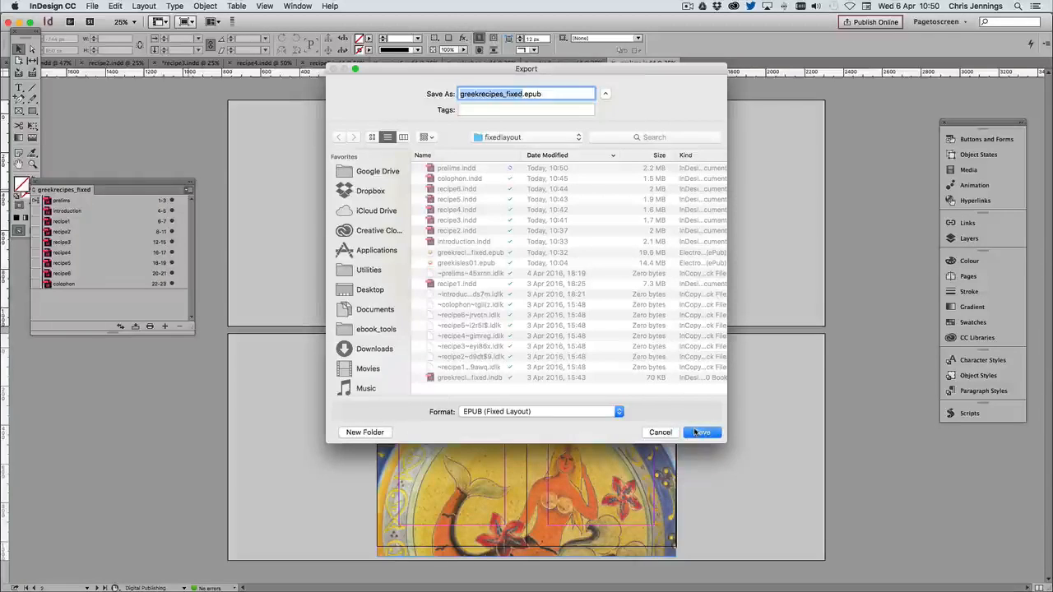
pyautogui.press('Return')
pyautogui.click(607, 141)
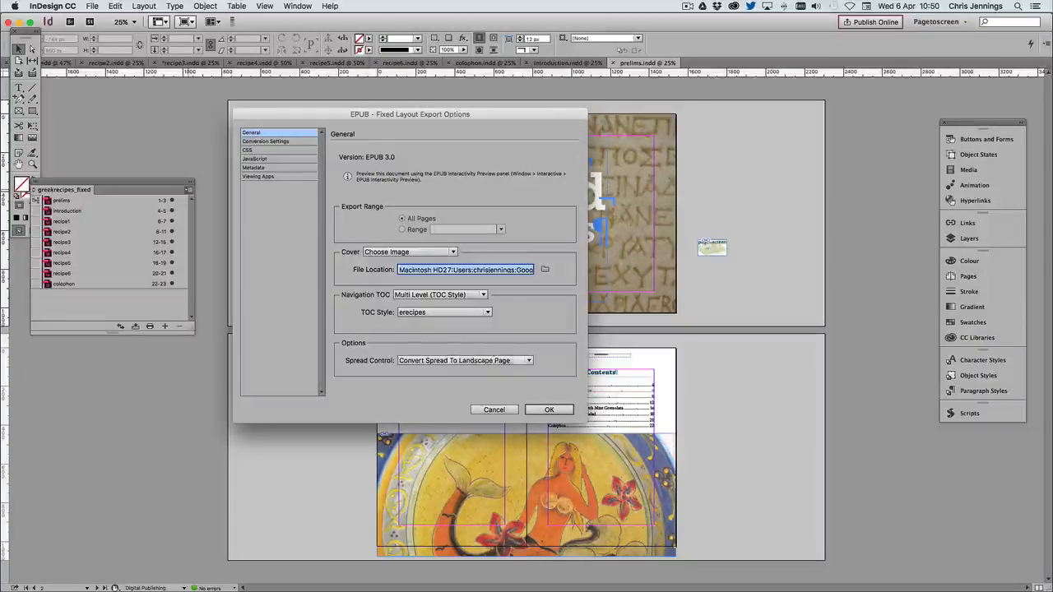
pyautogui.click(509, 362)
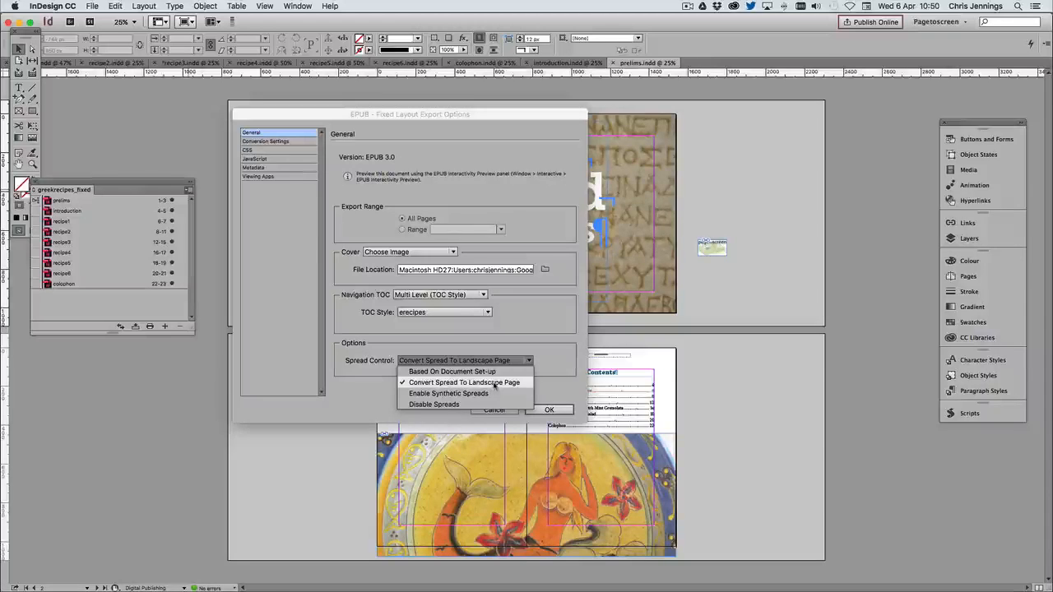
pyautogui.click(494, 384)
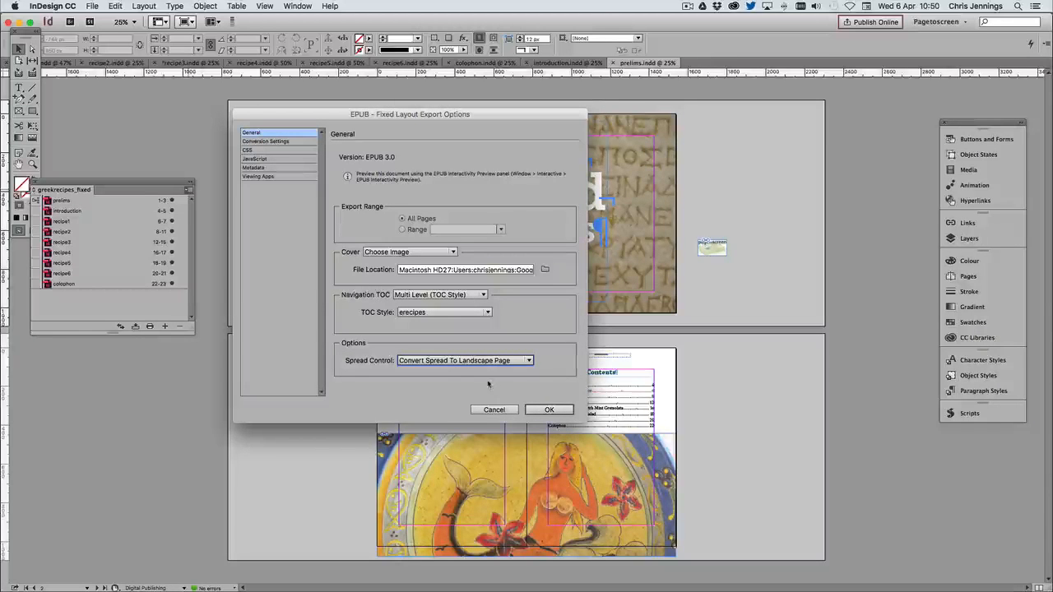
pyautogui.click(558, 412)
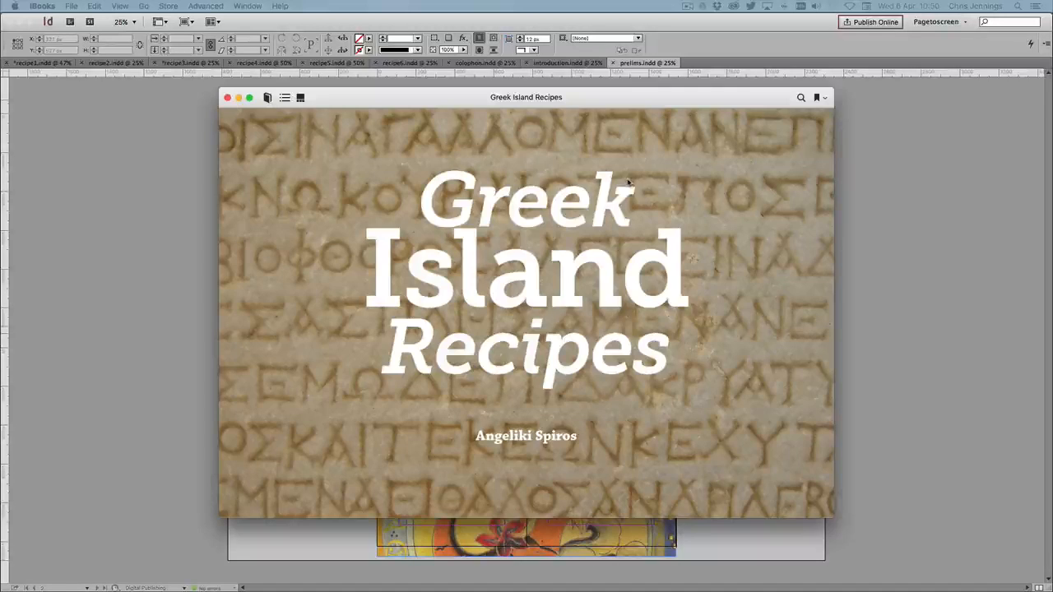
# Page through the exported book in iBooks from the cover to the colophon, examining each spread's layout
pyautogui.click(413, 103)
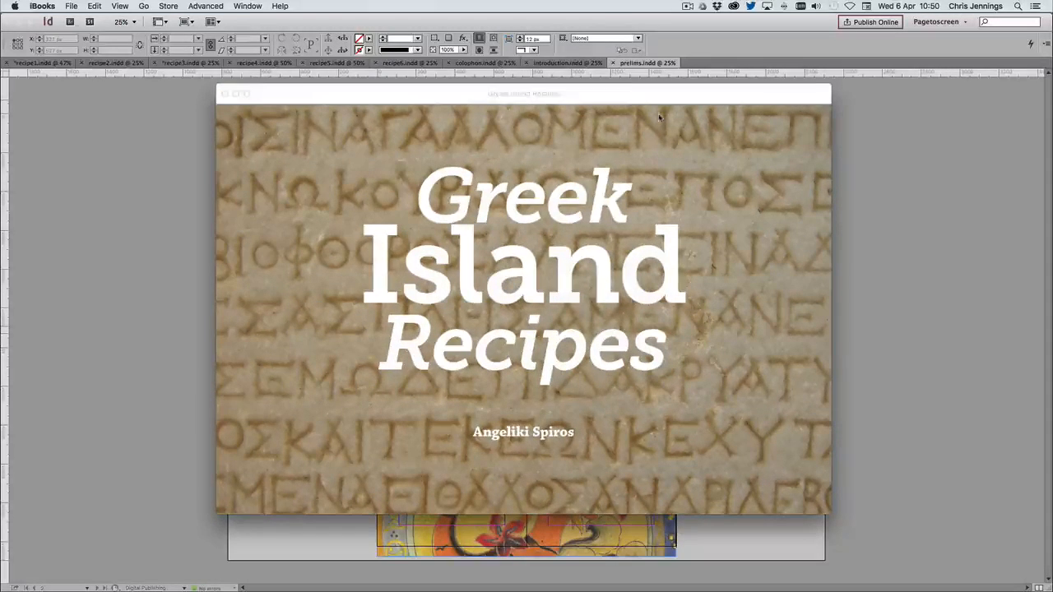
pyautogui.click(819, 308)
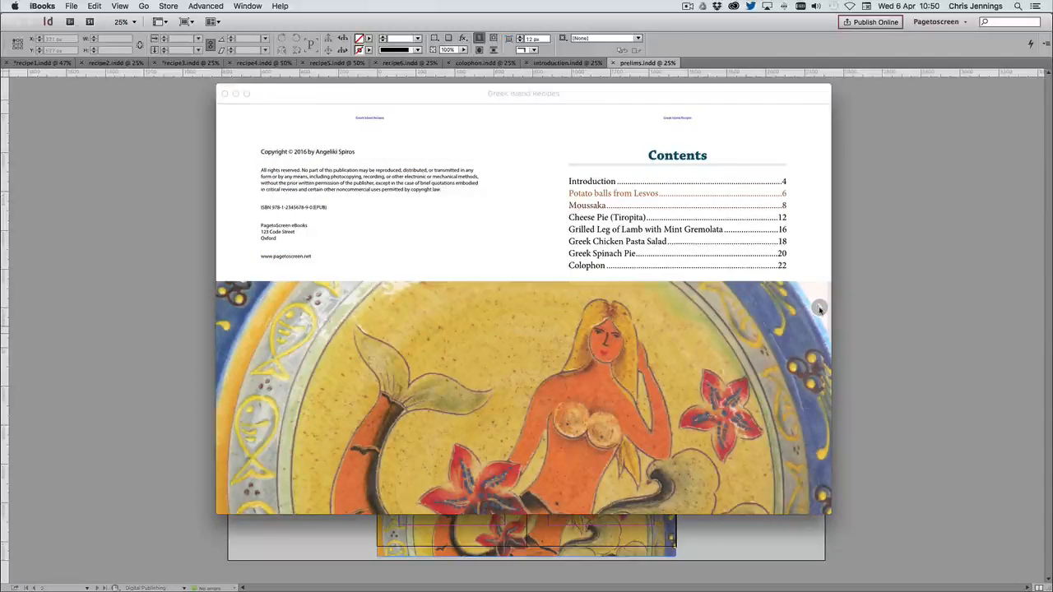
pyautogui.click(819, 308)
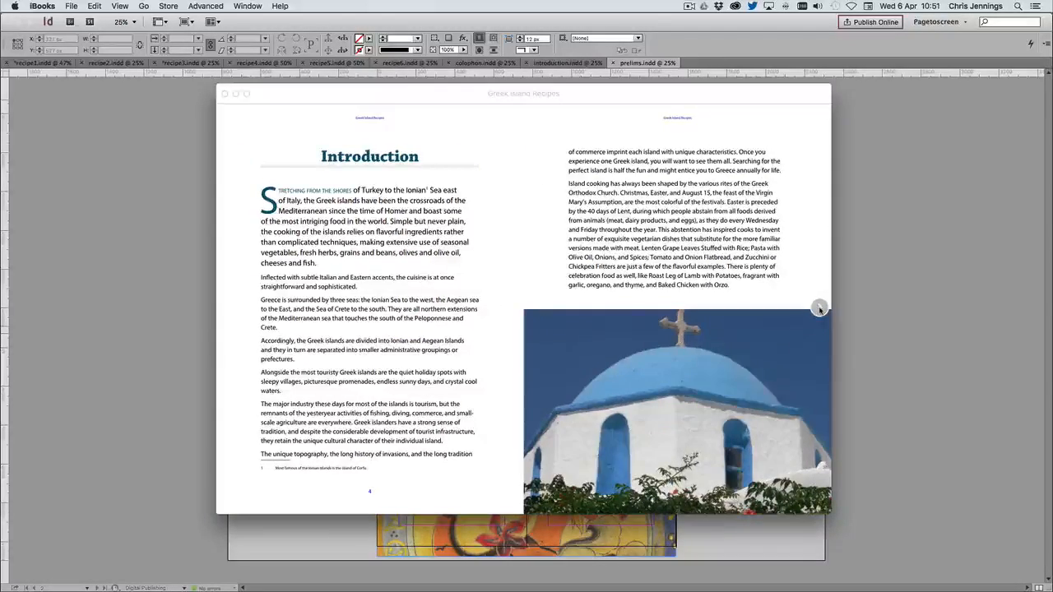
pyautogui.click(819, 308)
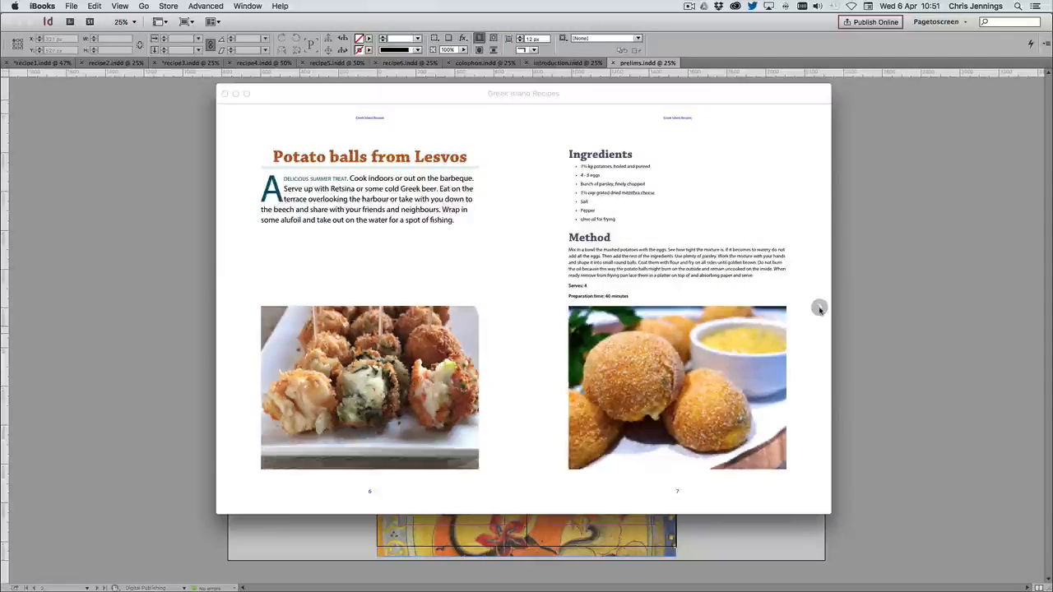
pyautogui.click(819, 308)
pyautogui.click(820, 308)
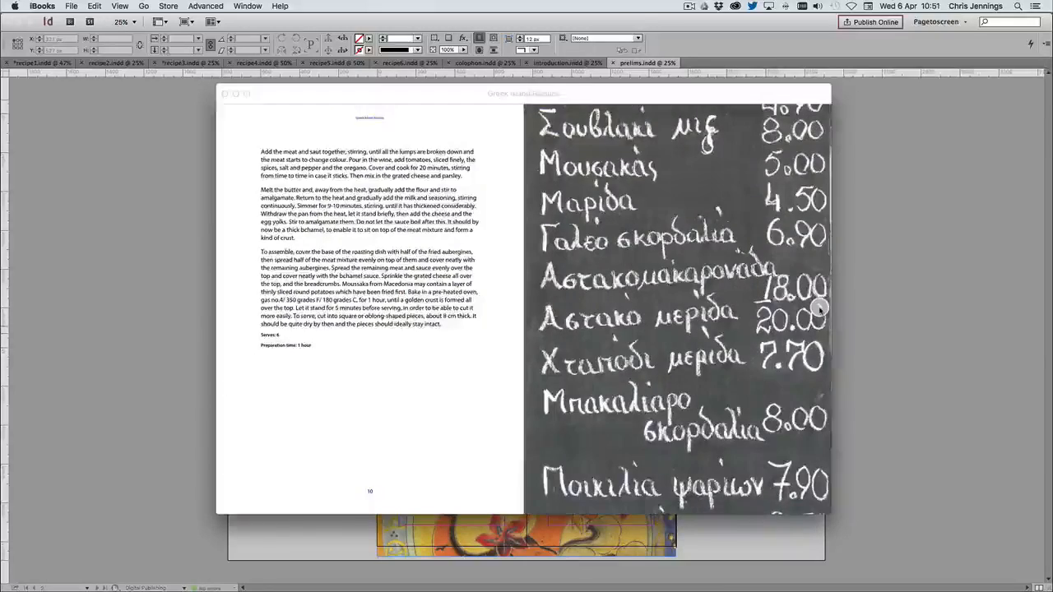
pyautogui.click(820, 308)
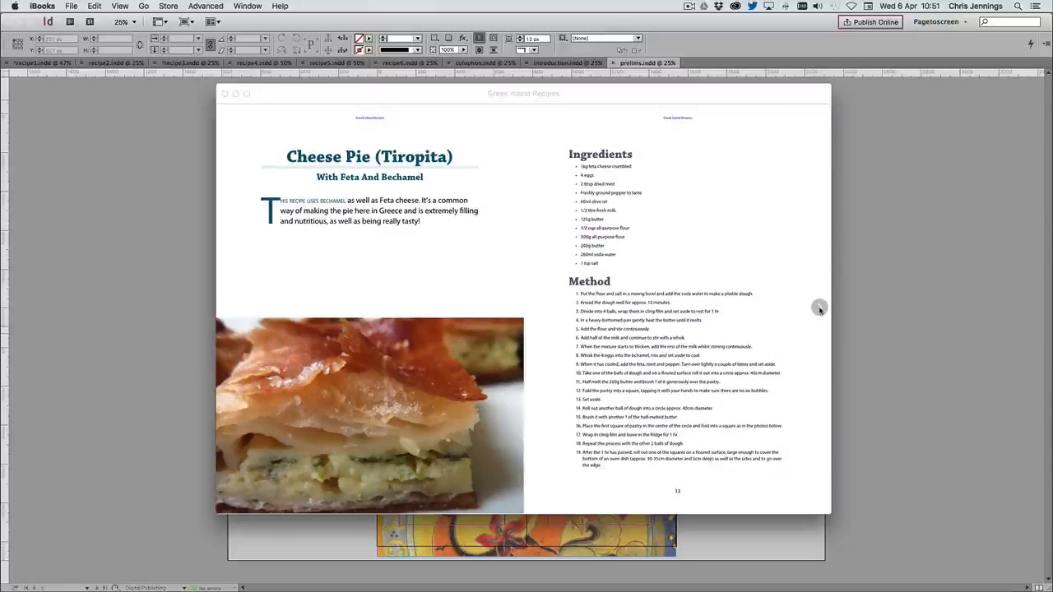
pyautogui.click(819, 308)
pyautogui.click(819, 307)
pyautogui.click(820, 308)
pyautogui.click(819, 308)
pyautogui.click(819, 309)
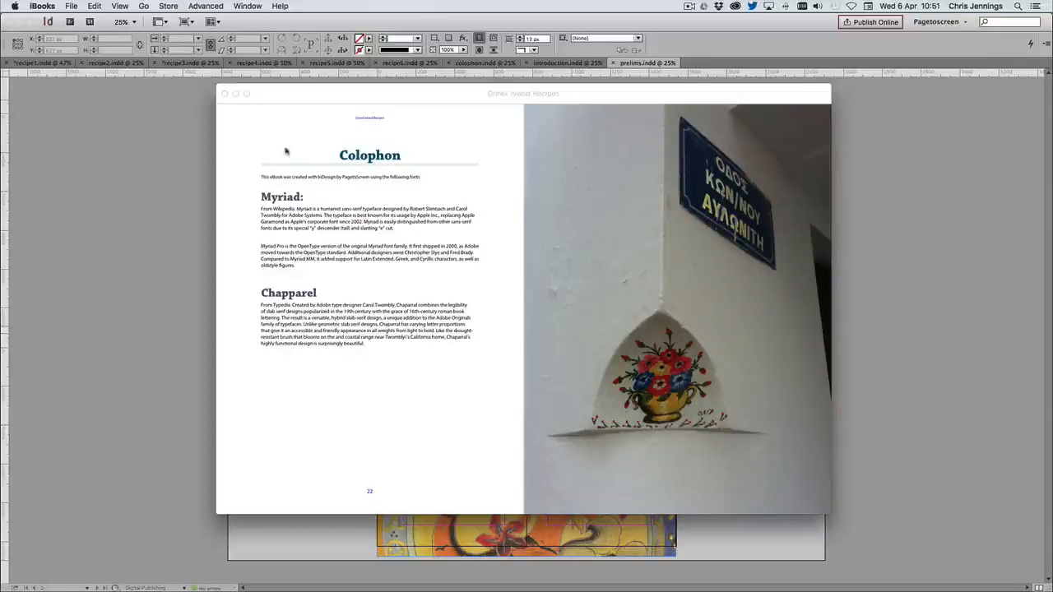
# Jump to Potato balls from Lesvos through the book's navigation contents, and open spread 6 from the page thumbnails
pyautogui.click(281, 93)
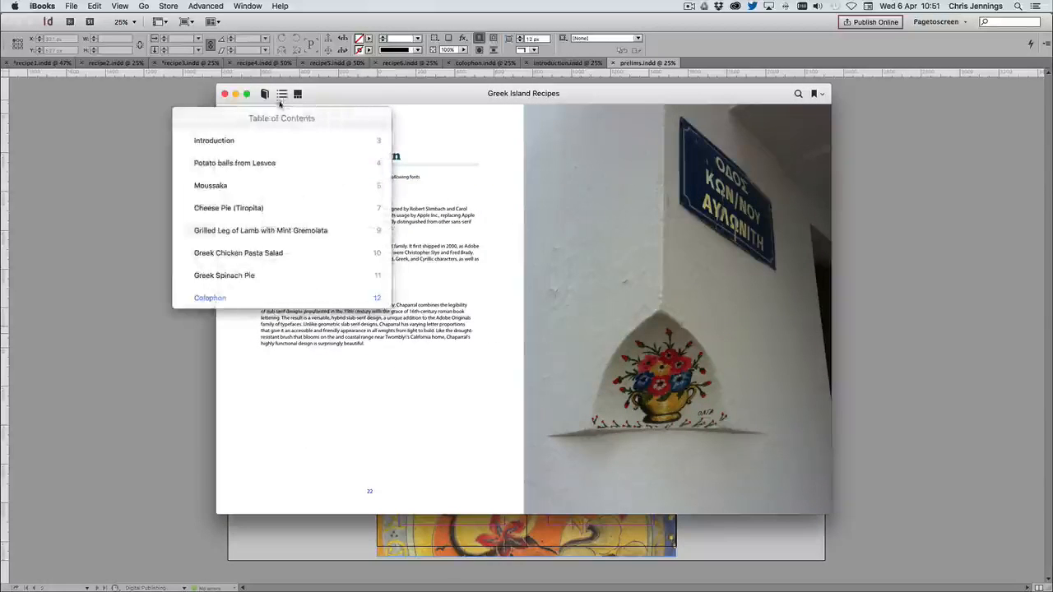
pyautogui.click(223, 164)
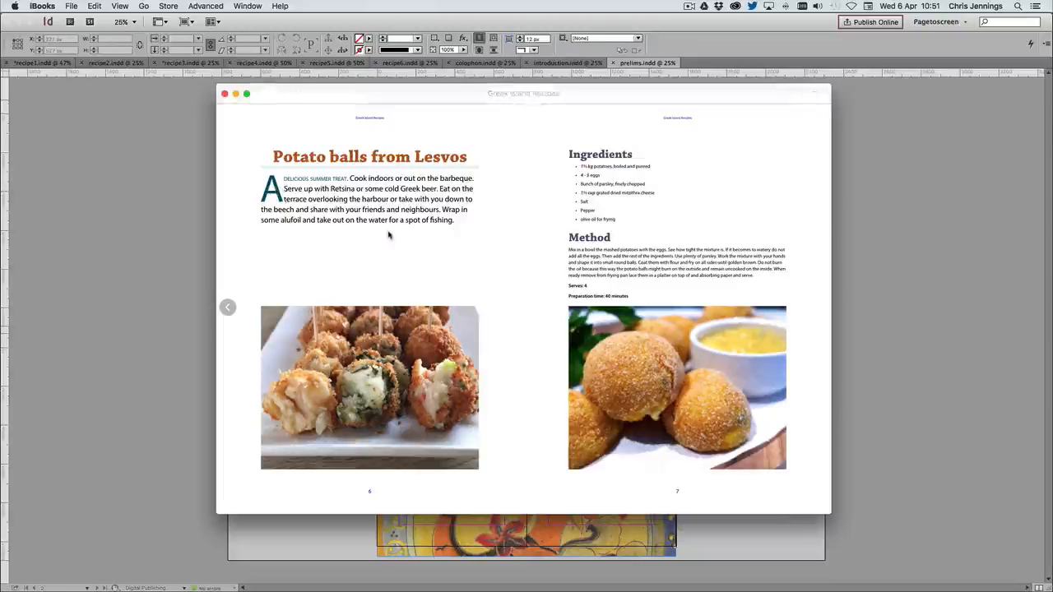
pyautogui.moveTo(283, 96)
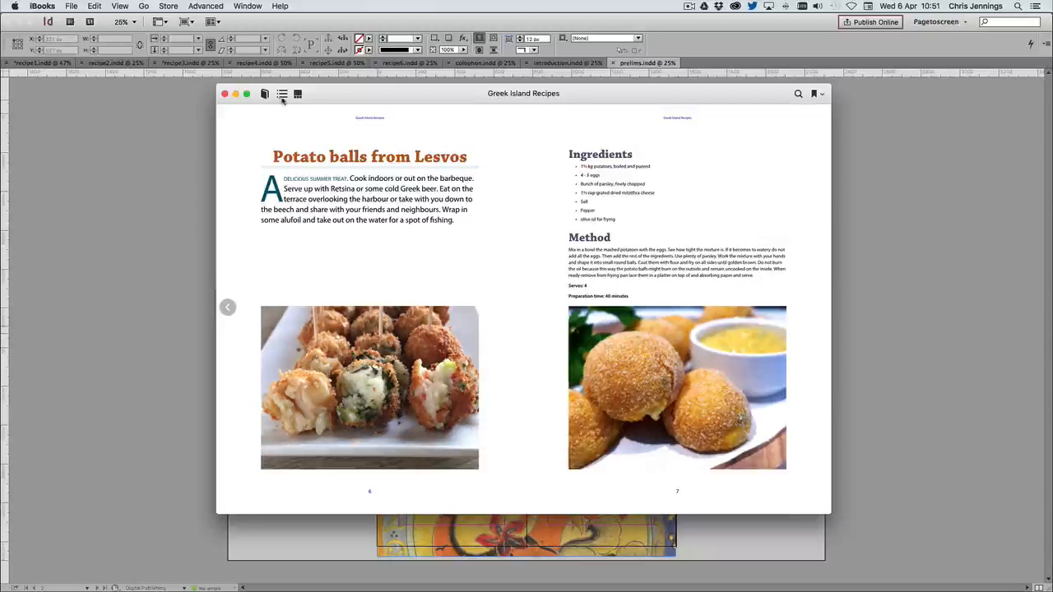
pyautogui.click(298, 93)
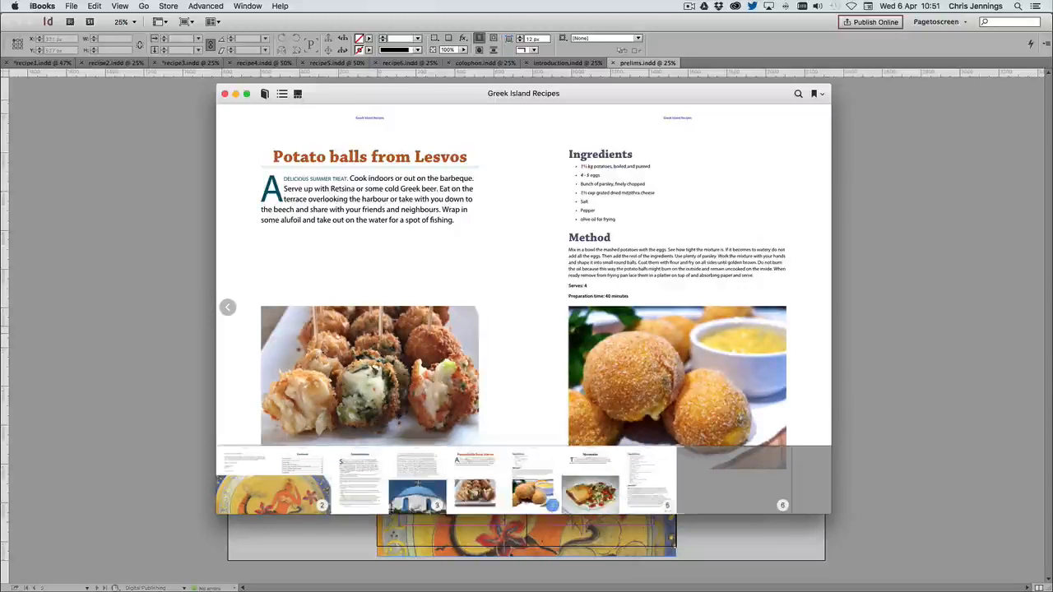
pyautogui.click(777, 487)
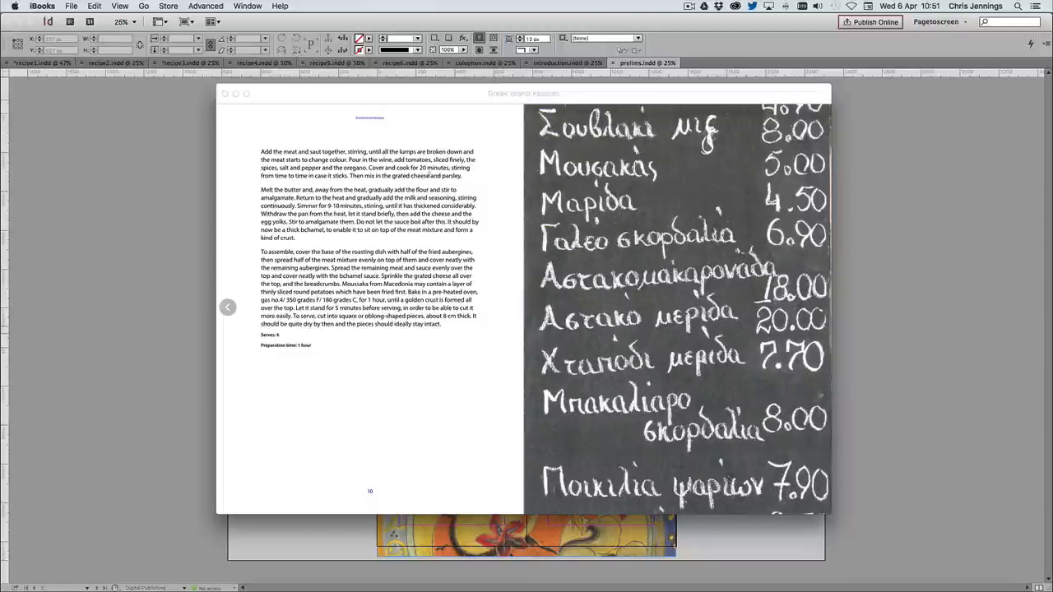
# Check the navigation contents entries for Colophon and Introduction, and try the Greek Spinach Pie link on the preceding Contents spread
pyautogui.click(281, 94)
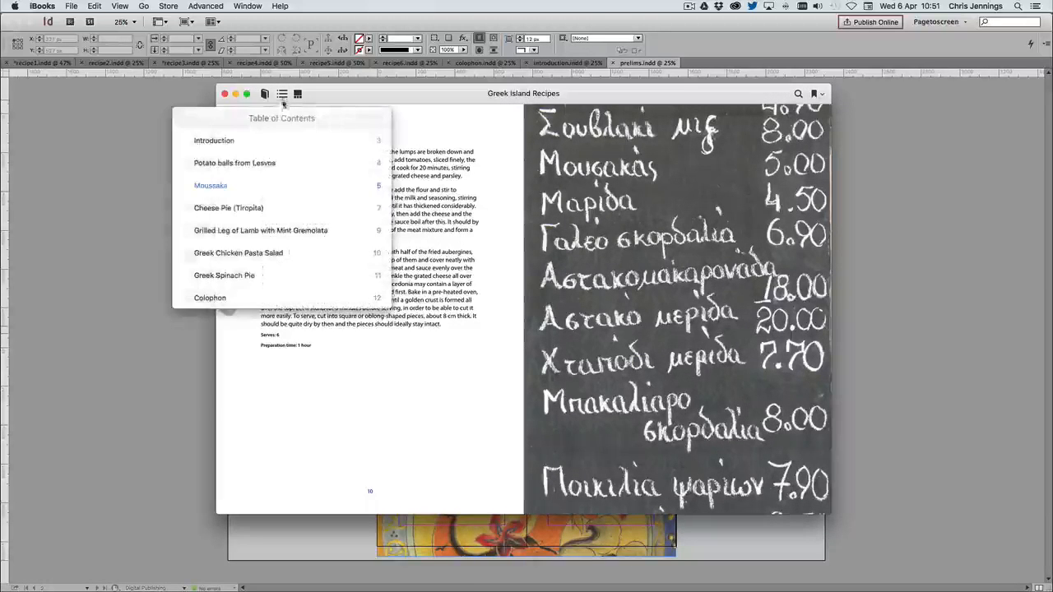
pyautogui.click(211, 298)
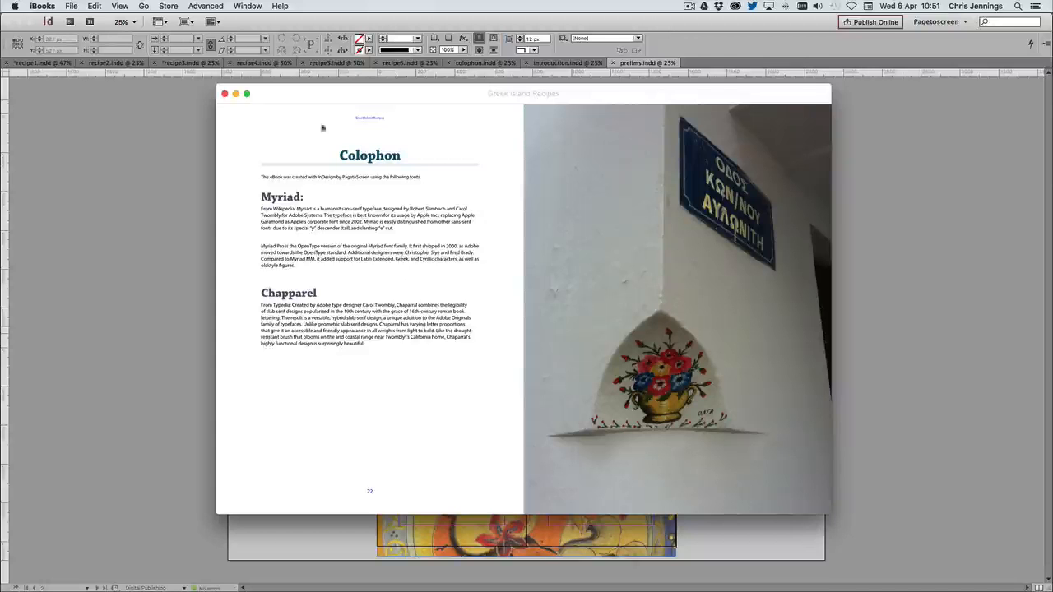
pyautogui.click(281, 94)
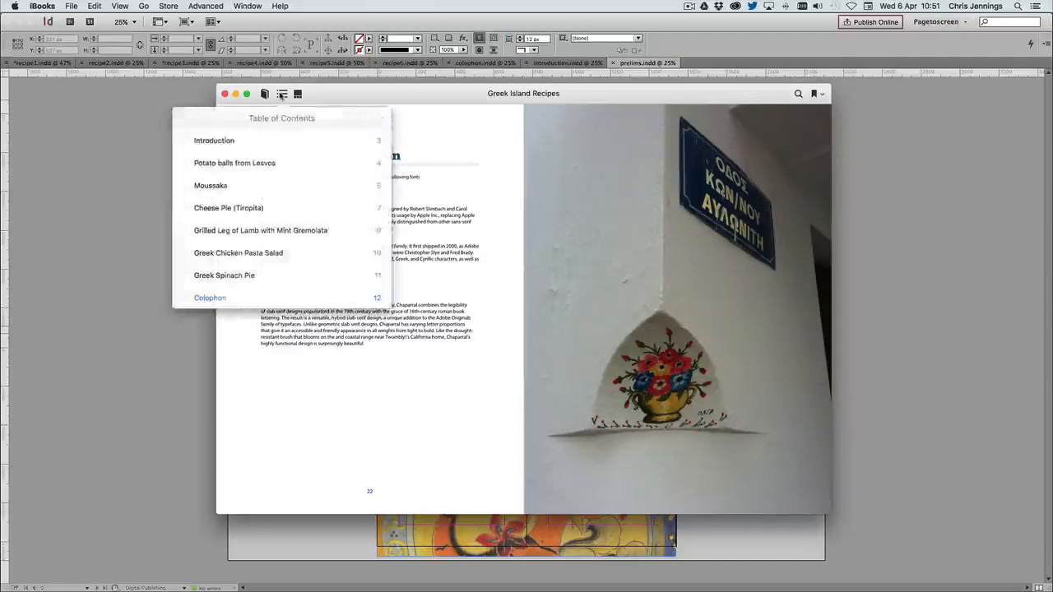
pyautogui.click(222, 141)
pyautogui.click(228, 304)
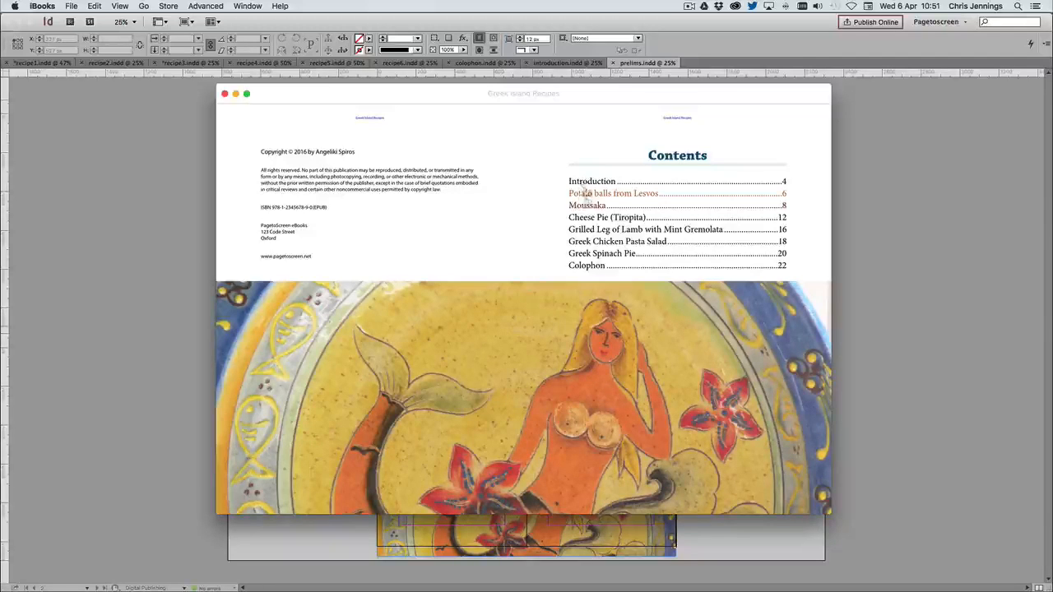
pyautogui.click(615, 254)
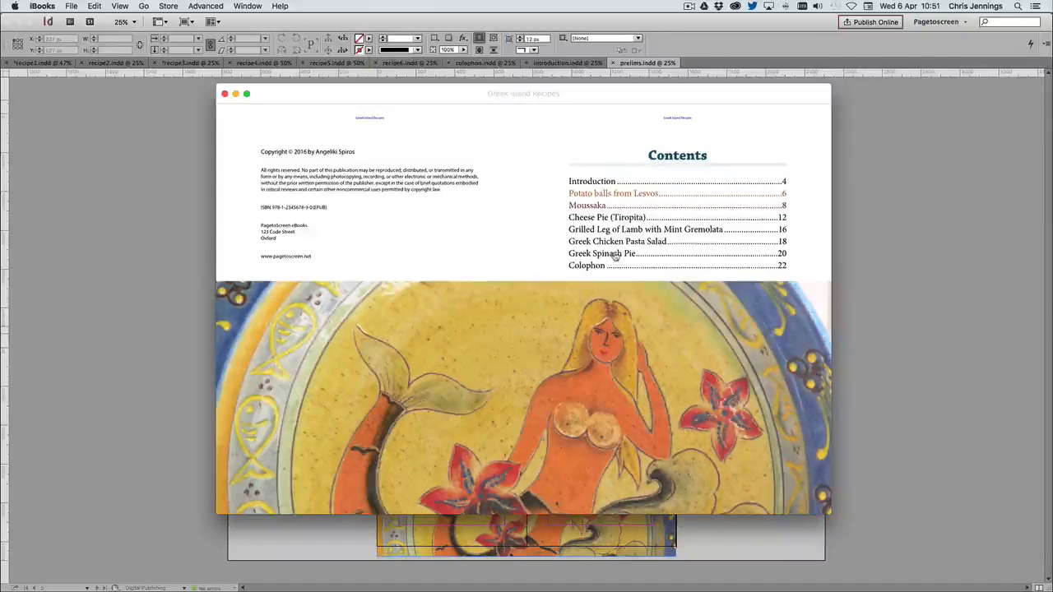